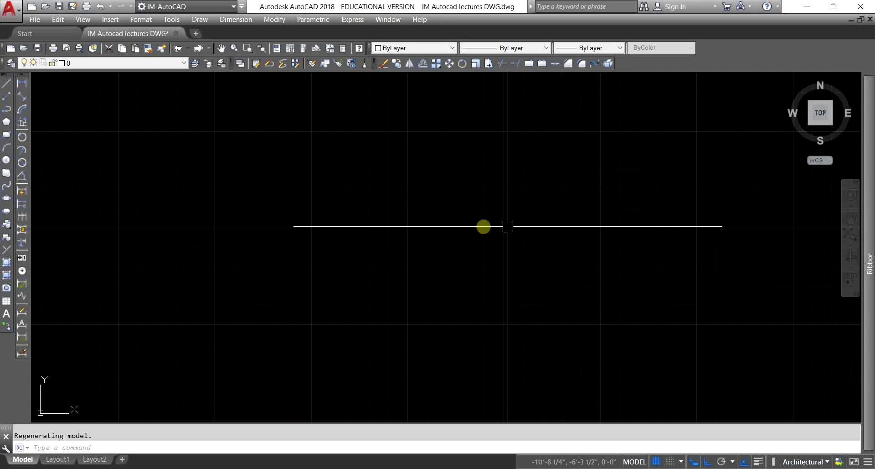
pyautogui.press('Escape')
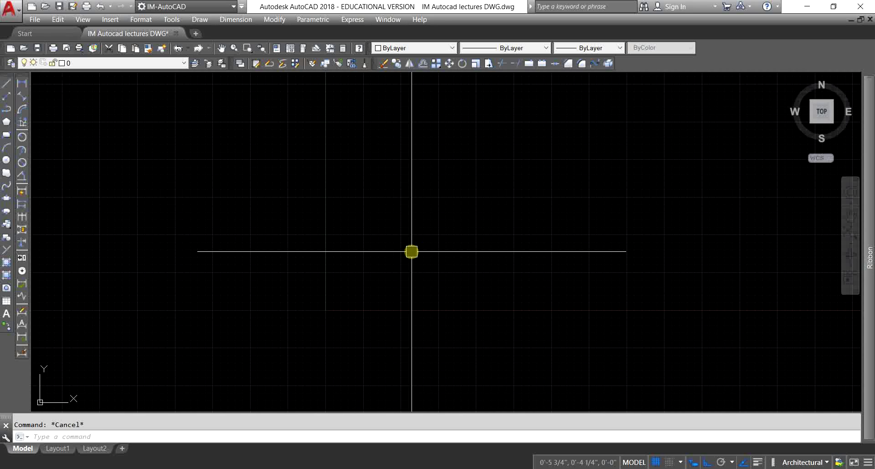
pyautogui.write('rec')
pyautogui.press('Return')
pyautogui.click(297, 149)
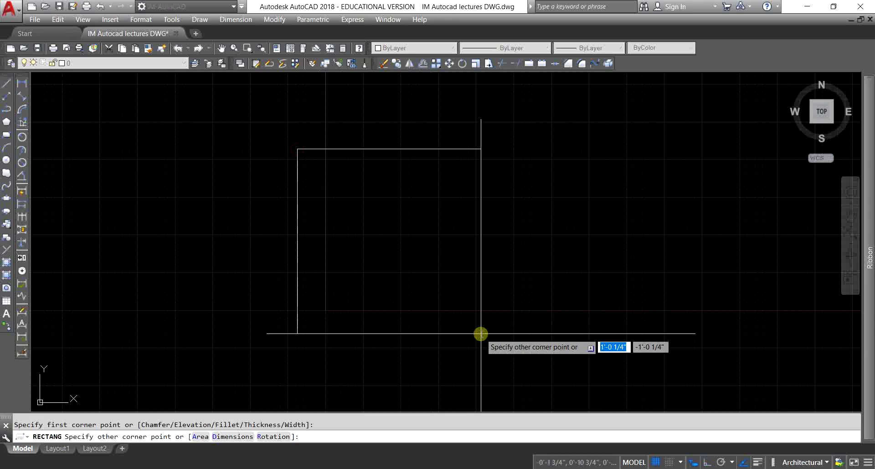
pyautogui.write('@10')
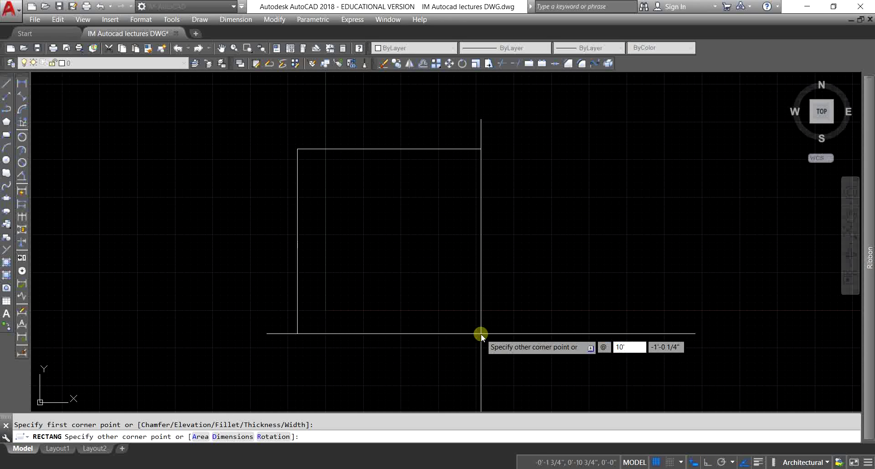
pyautogui.press('Tab')
pyautogui.write('10')
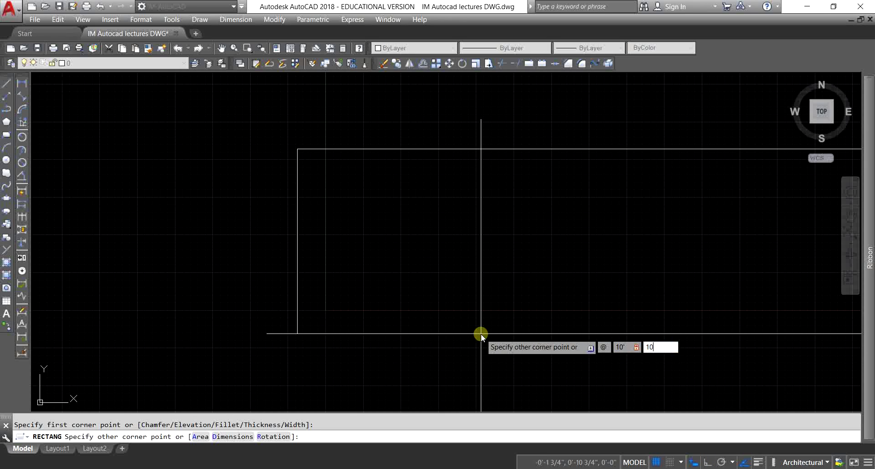
pyautogui.write("'")
pyautogui.press('Return')
# Zoom to extents with Z, E and pan to centre the square.
pyautogui.write('z')
pyautogui.press('Return')
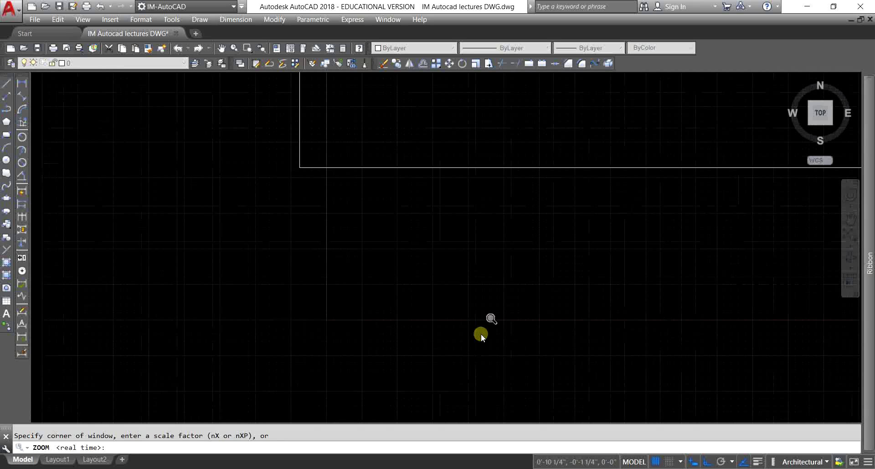
pyautogui.write('e')
pyautogui.press('Return')
pyautogui.scroll(-2, 351, 307)
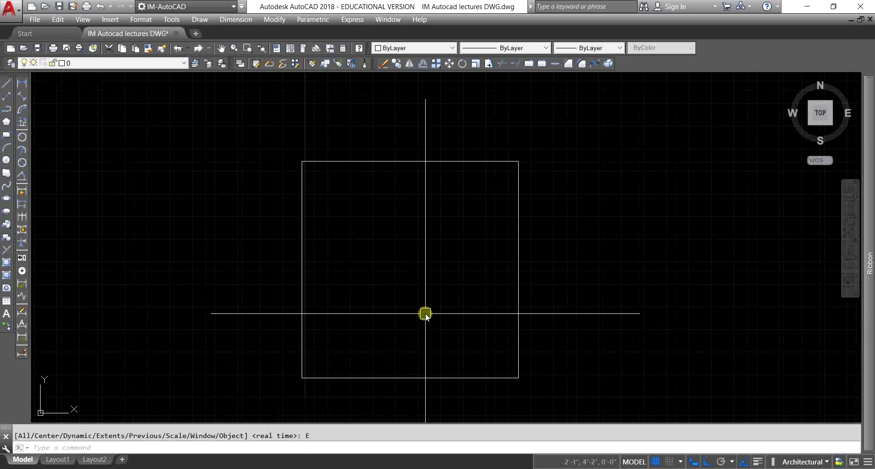
pyautogui.moveTo(424, 312); pyautogui.dragTo(364, 307, button='middle')
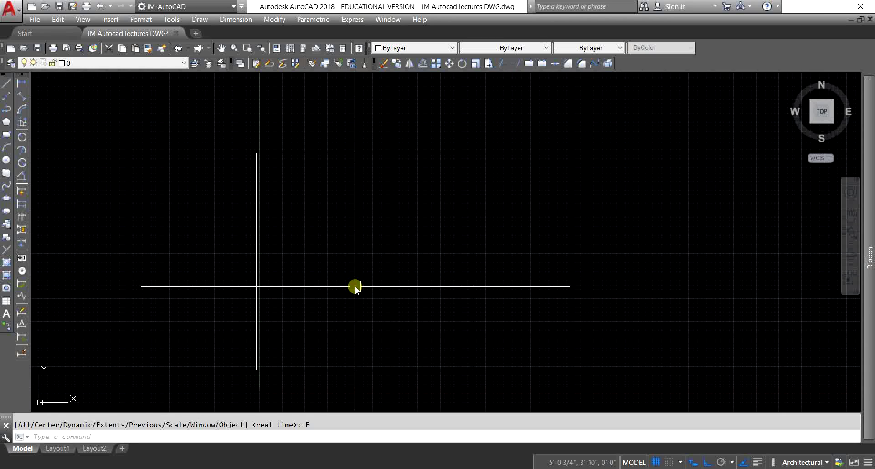
# Draw a text-free quick leader from the square's right edge, stepping right, up, then right.
pyautogui.write('l')
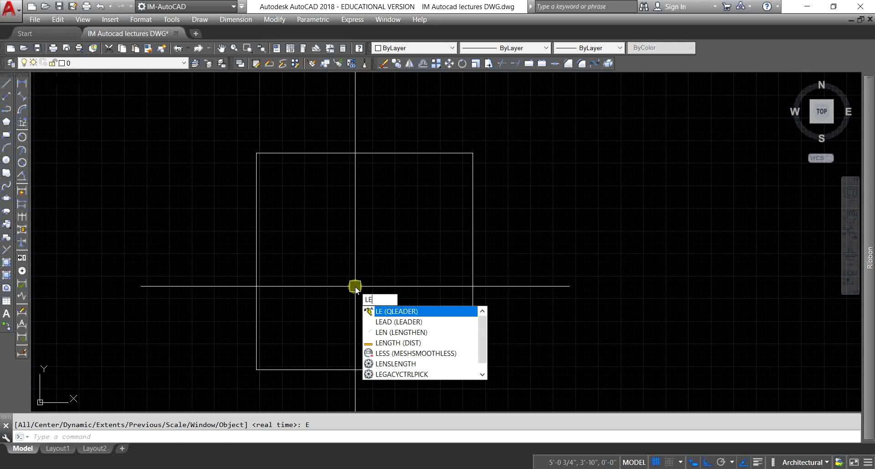
pyautogui.press('Return')
pyautogui.scroll(-2, 294, 290)
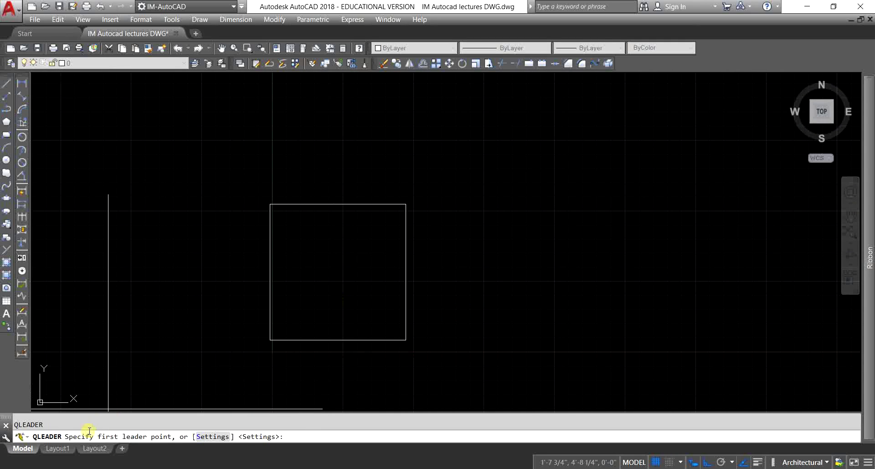
pyautogui.click(403, 275)
pyautogui.scroll(-2, 492, 279)
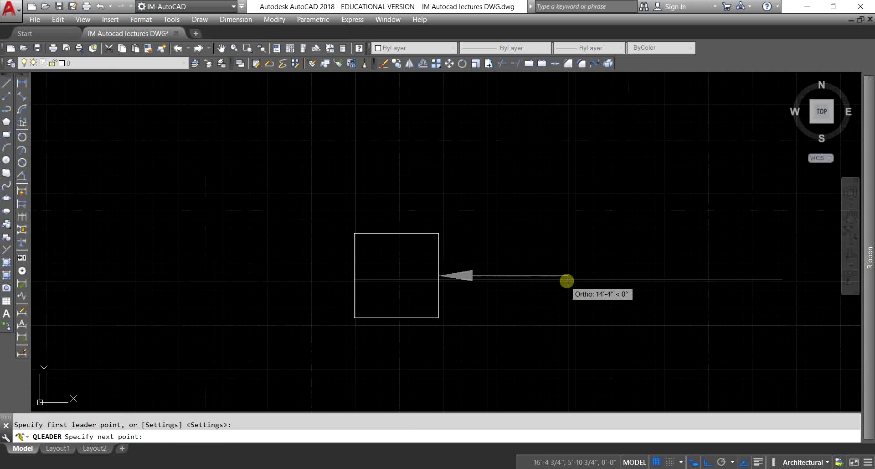
pyautogui.click(594, 275)
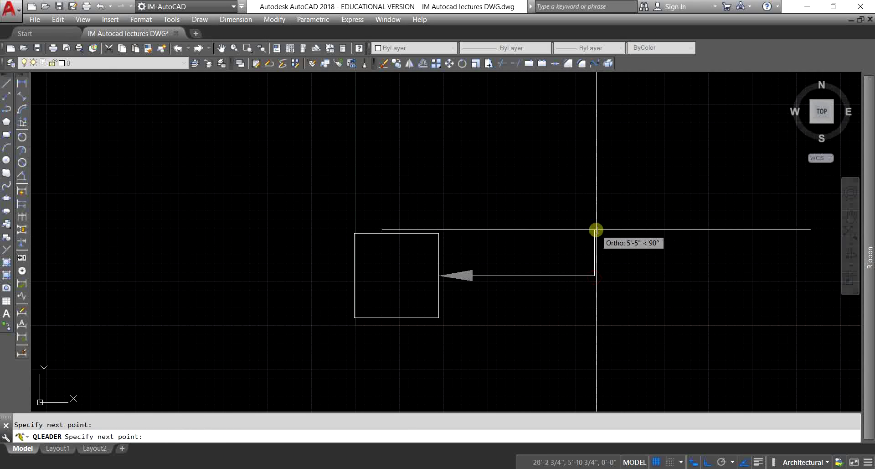
pyautogui.click(594, 160)
pyautogui.click(676, 166)
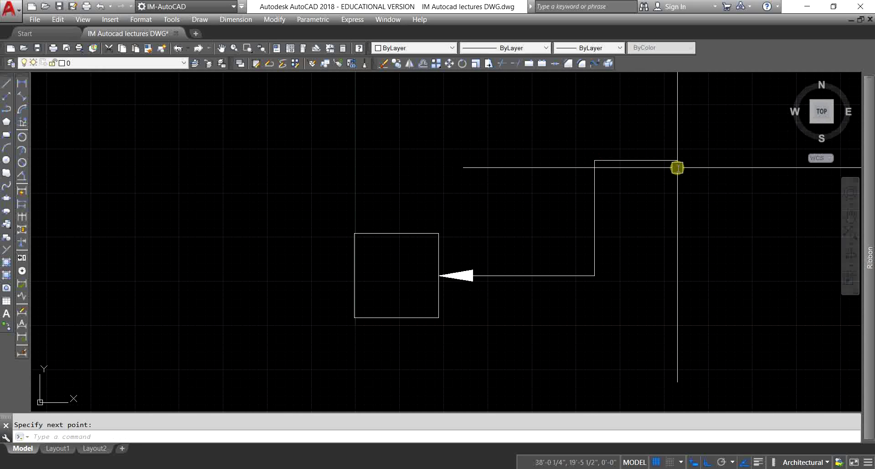
pyautogui.moveTo(637, 267); pyautogui.dragTo(547, 268, button='middle')
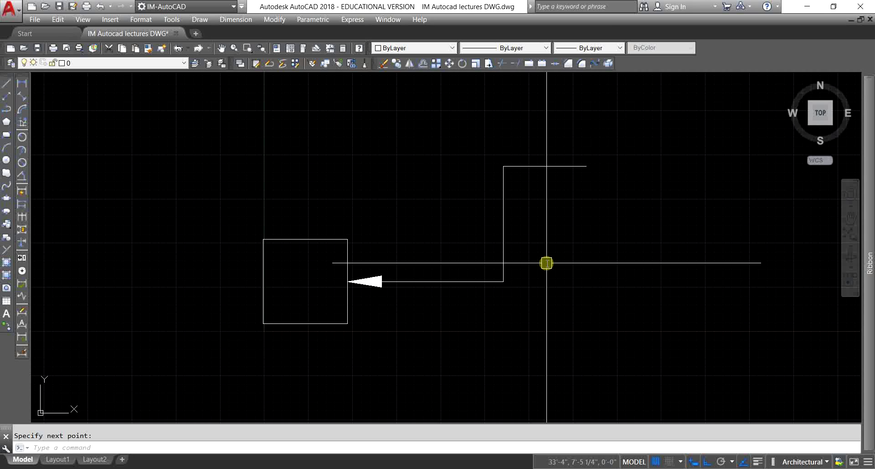
pyautogui.press('Escape')
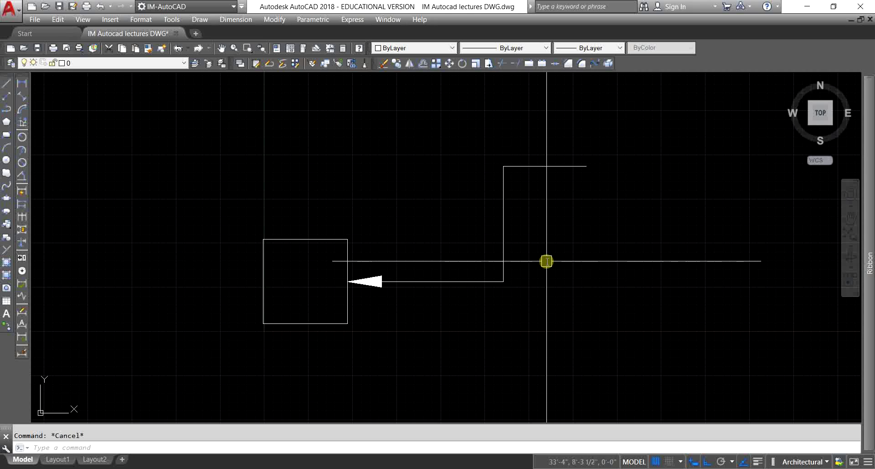
# Review Leader Settings for a new quick leader, keeping the annotation type at None.
pyautogui.write('le')
pyautogui.press('Return')
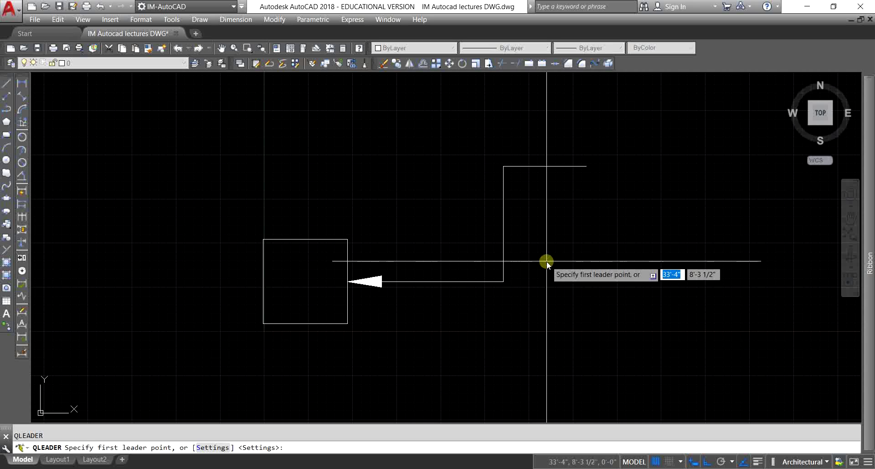
pyautogui.scroll(-4, 405, 276)
pyautogui.scroll(4, 457, 262)
pyautogui.scroll(2, 482, 262)
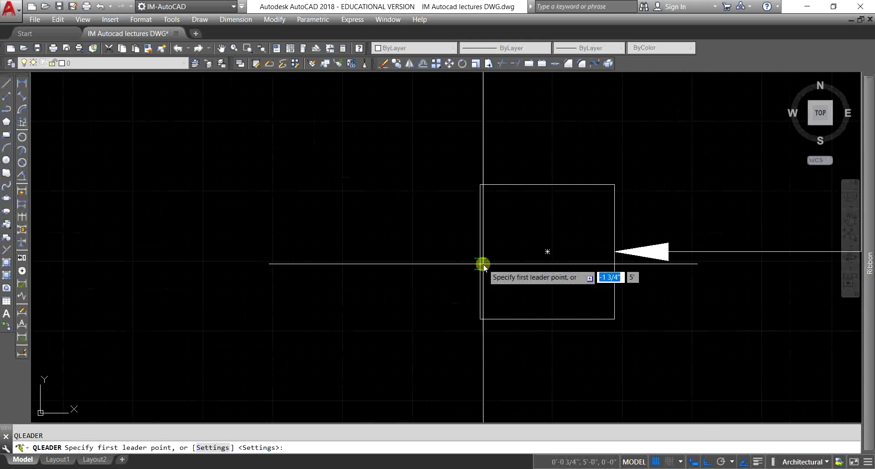
pyautogui.scroll(2, 464, 269)
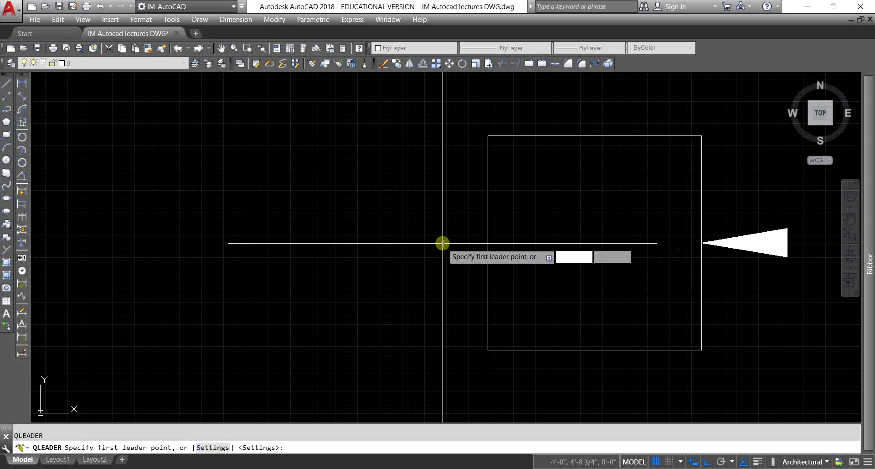
pyautogui.write('s')
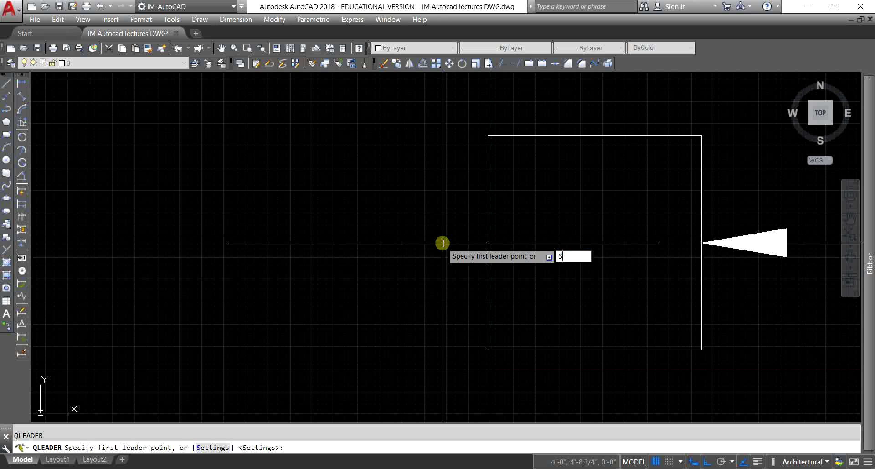
pyautogui.press('Return')
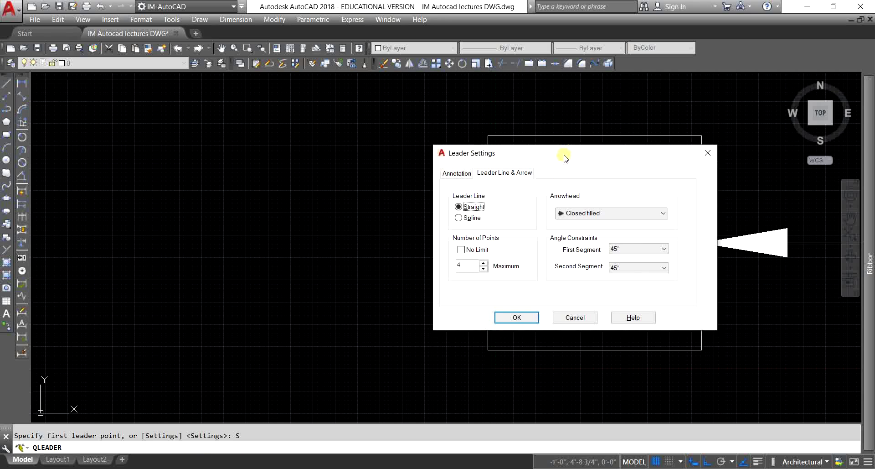
pyautogui.moveTo(565, 157); pyautogui.dragTo(275, 151)
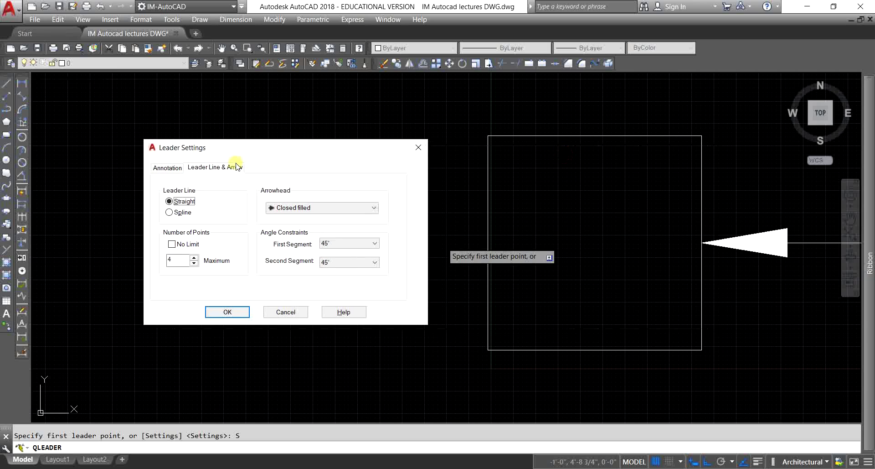
pyautogui.click(167, 169)
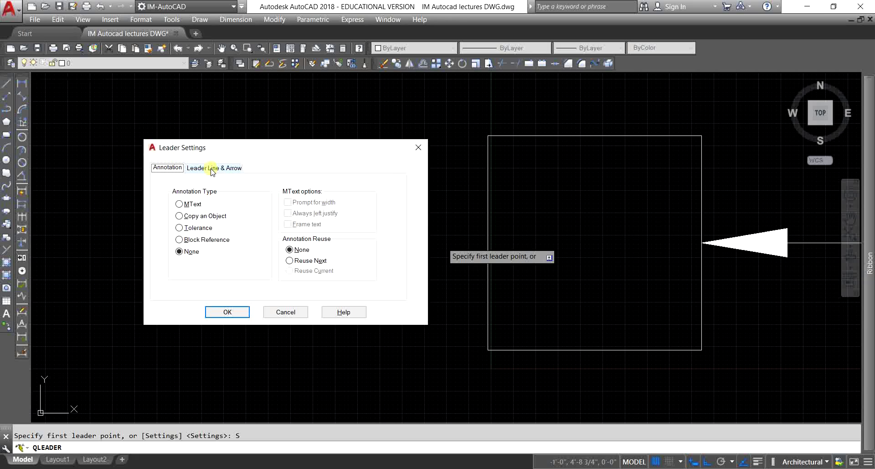
pyautogui.click(212, 169)
pyautogui.click(167, 168)
pyautogui.click(228, 315)
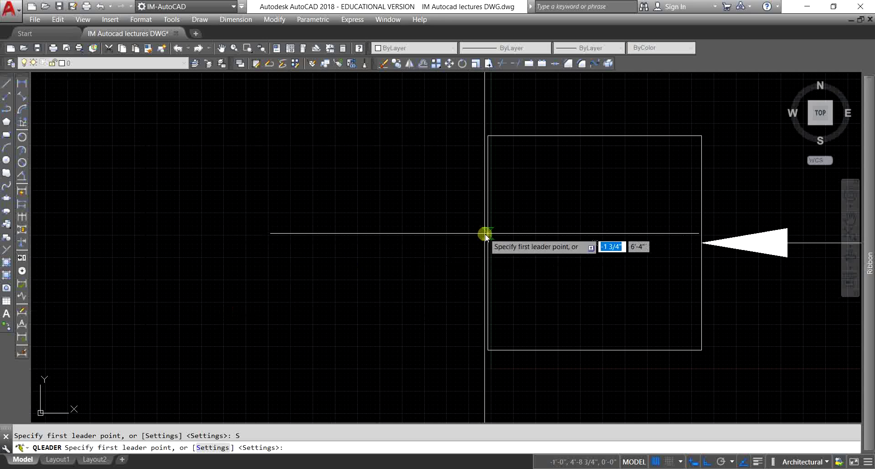
# Draw the leader from the square's left edge, stepping left, up, then left.
pyautogui.click(486, 233)
pyautogui.scroll(-2, 476, 242)
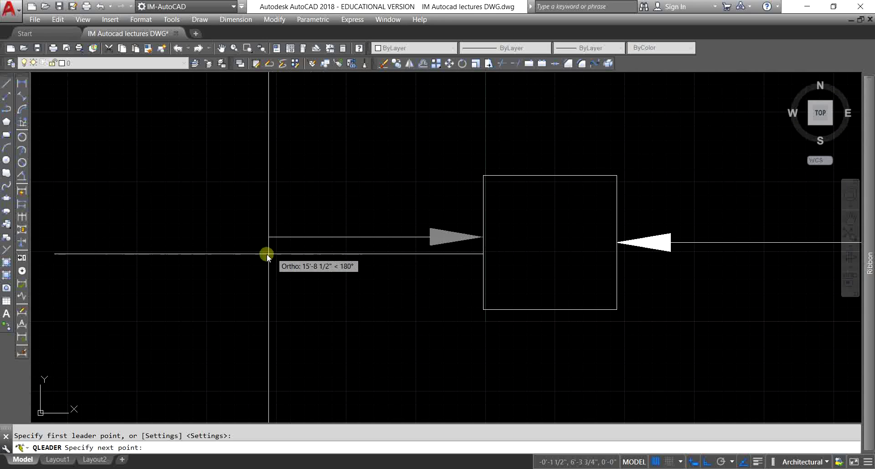
pyautogui.click(230, 254)
pyautogui.click(208, 122)
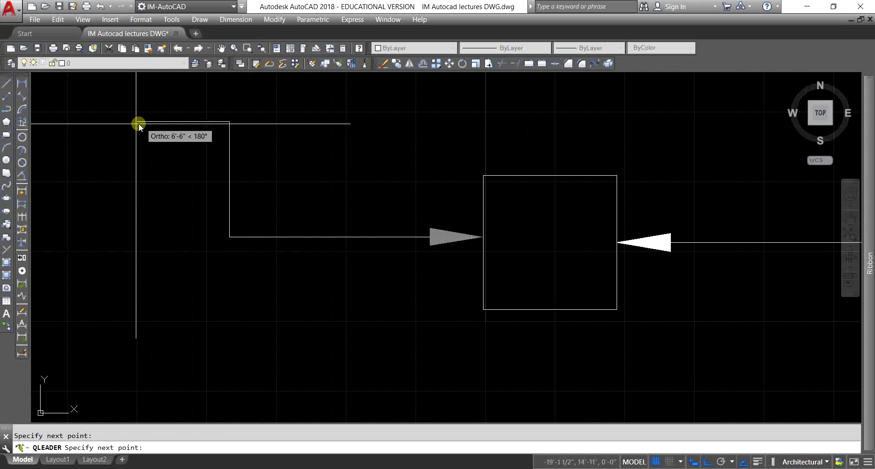
pyautogui.click(109, 122)
pyautogui.scroll(-2, 342, 263)
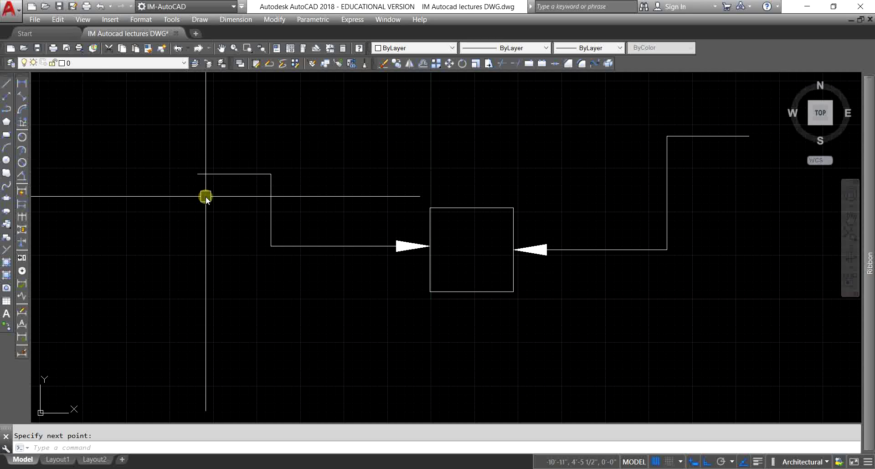
# Set the quick leader's annotation type to MText in Leader Settings.
pyautogui.write('LE')
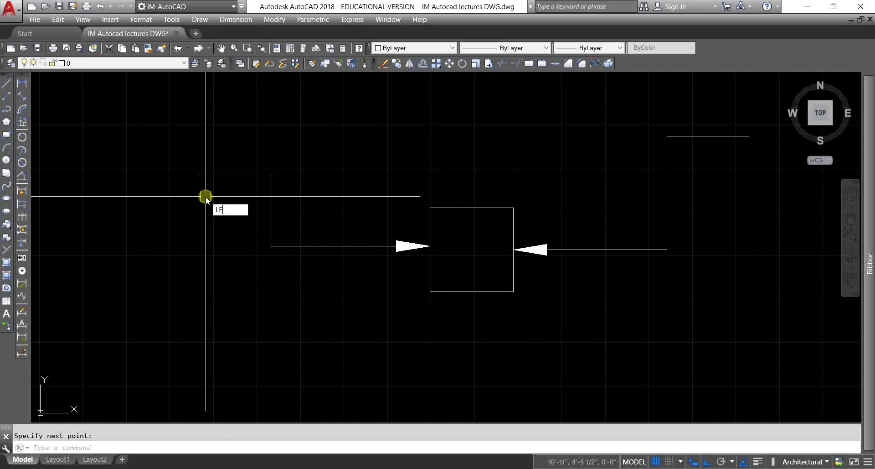
pyautogui.press('Return')
pyautogui.write('s')
pyautogui.press('Return')
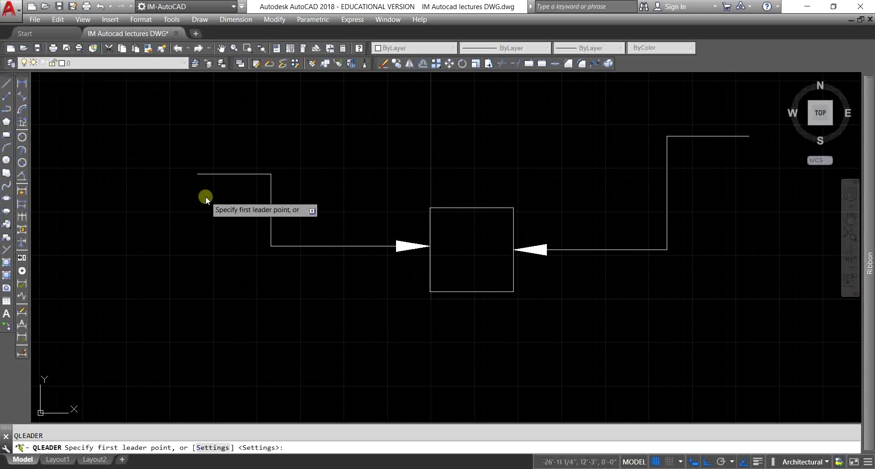
pyautogui.click(192, 206)
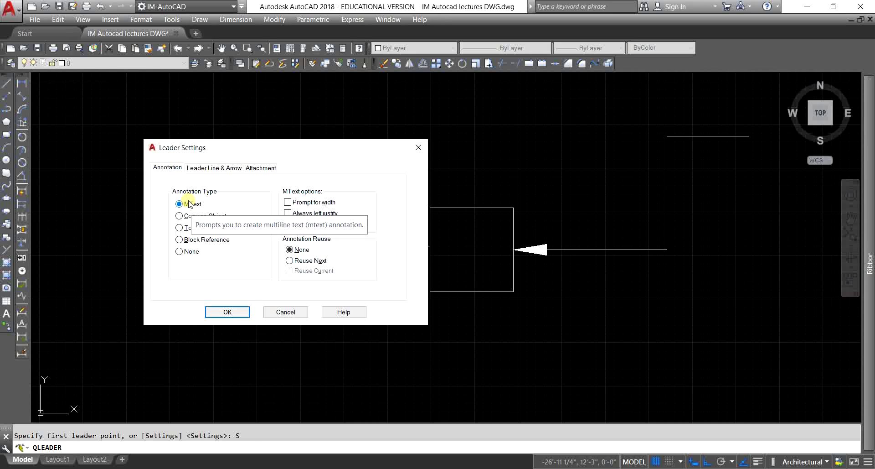
pyautogui.click(227, 310)
# Pick leader points from the box's top edge up, right, then up.
pyautogui.scroll(-2, 242, 349)
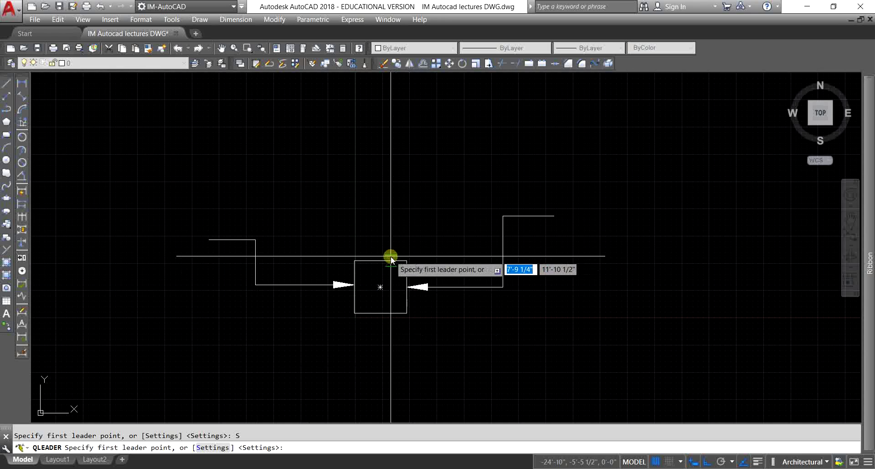
pyautogui.click(380, 260)
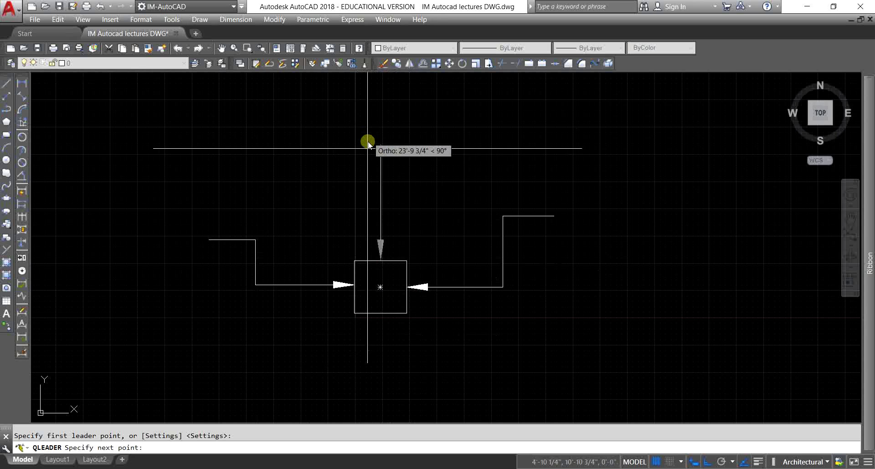
pyautogui.click(374, 163)
pyautogui.click(476, 171)
pyautogui.click(456, 112)
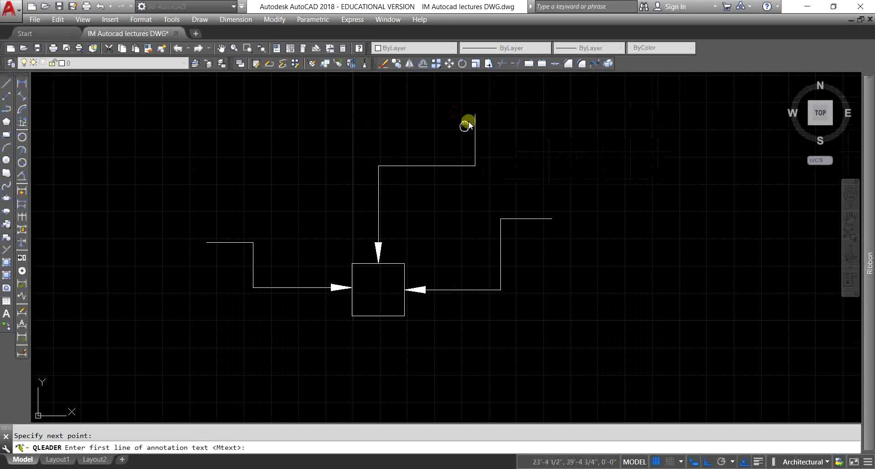
pyautogui.moveTo(468, 121); pyautogui.dragTo(396, 181, button='middle')
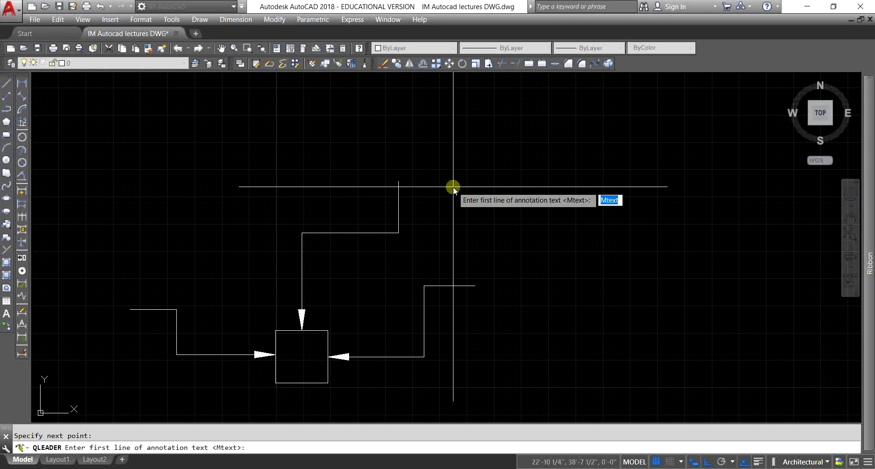
# Replace the default text with the two lines IM and AUTOCAD and finish.
pyautogui.press('BackSpace')
pyautogui.write('IM')
pyautogui.press('Return')
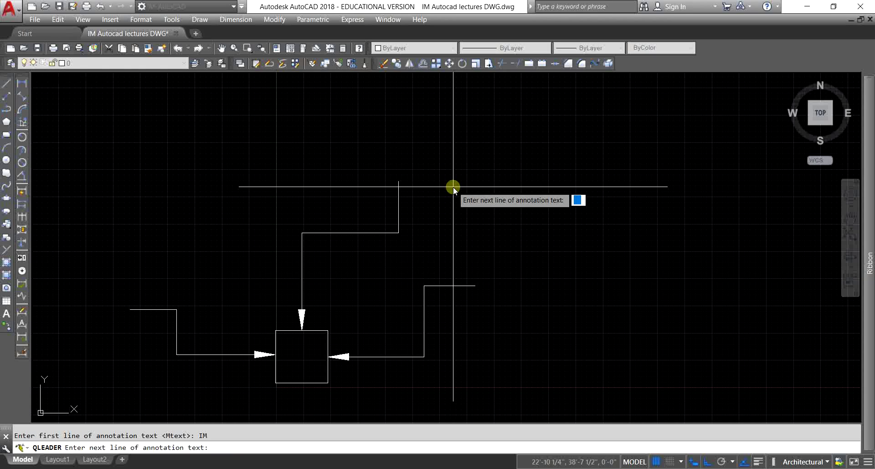
pyautogui.write('AUTOCAD')
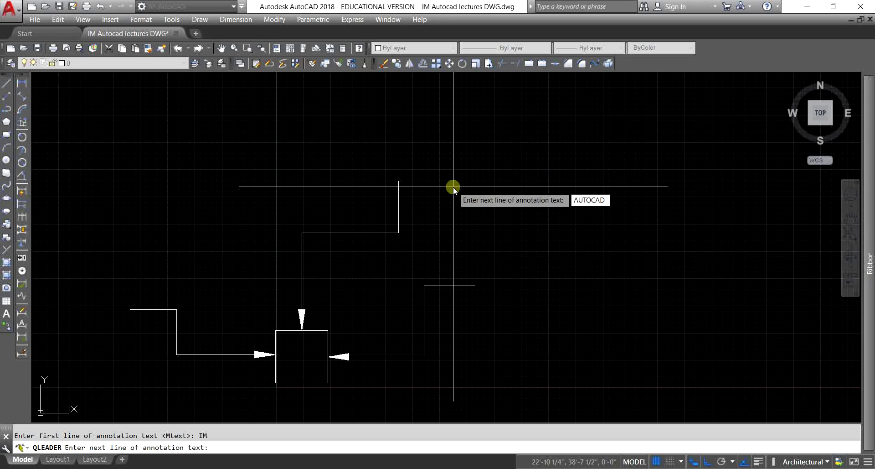
pyautogui.press('Return')
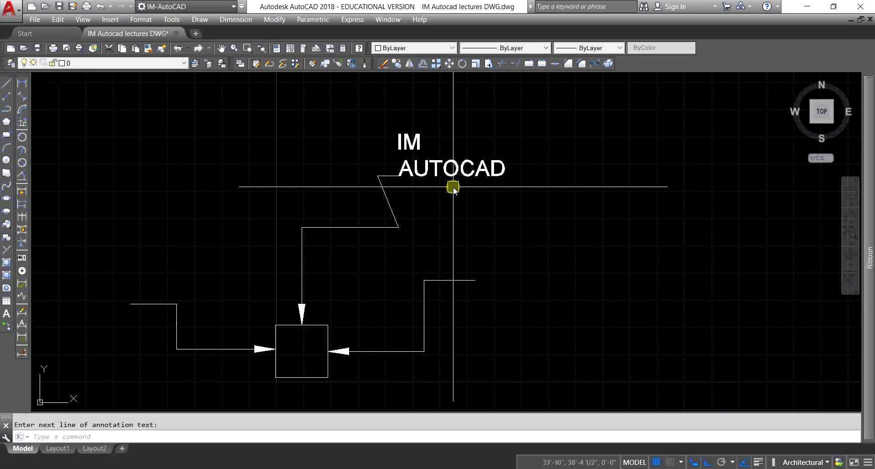
pyautogui.press('Return')
pyautogui.moveTo(463, 227); pyautogui.dragTo(393, 245, button='middle')
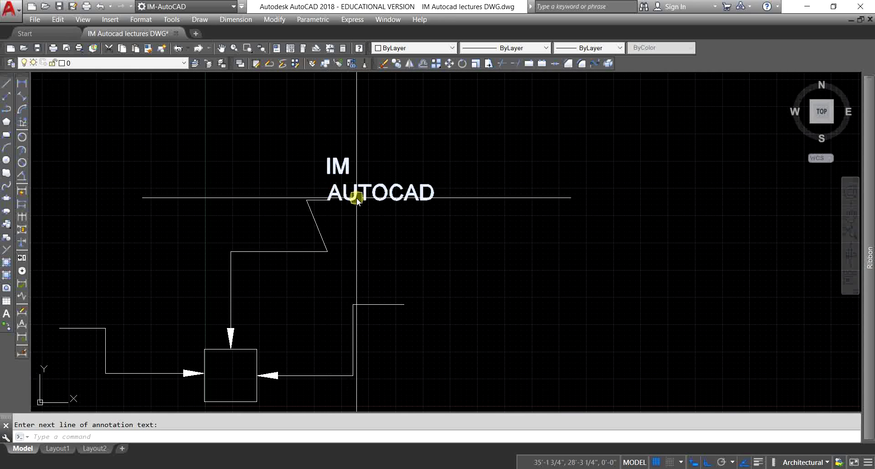
pyautogui.moveTo(368, 220); pyautogui.dragTo(403, 203, button='middle')
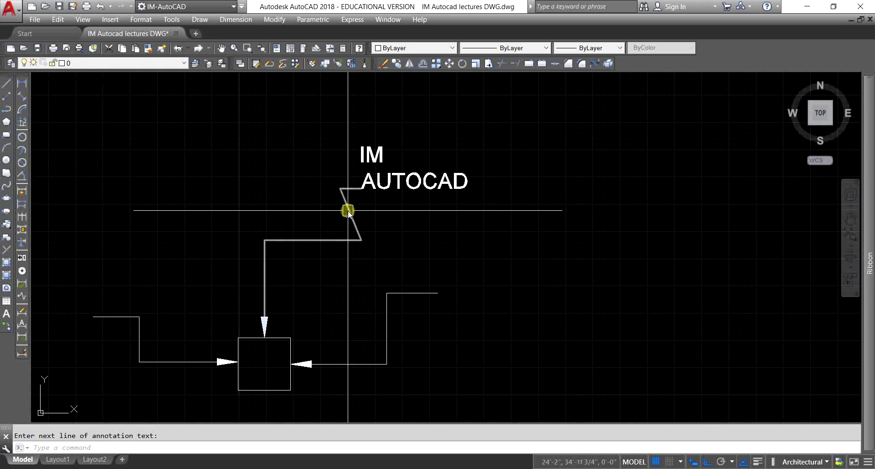
pyautogui.doubleClick(401, 184)
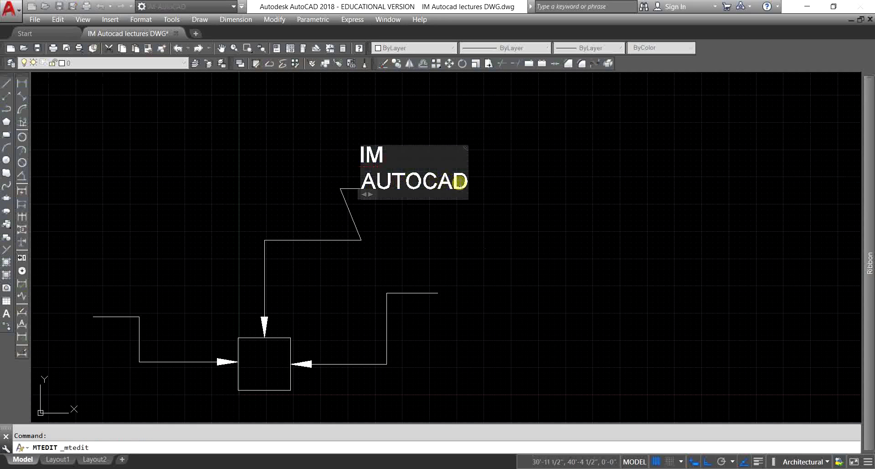
pyautogui.moveTo(468, 149); pyautogui.dragTo(547, 123)
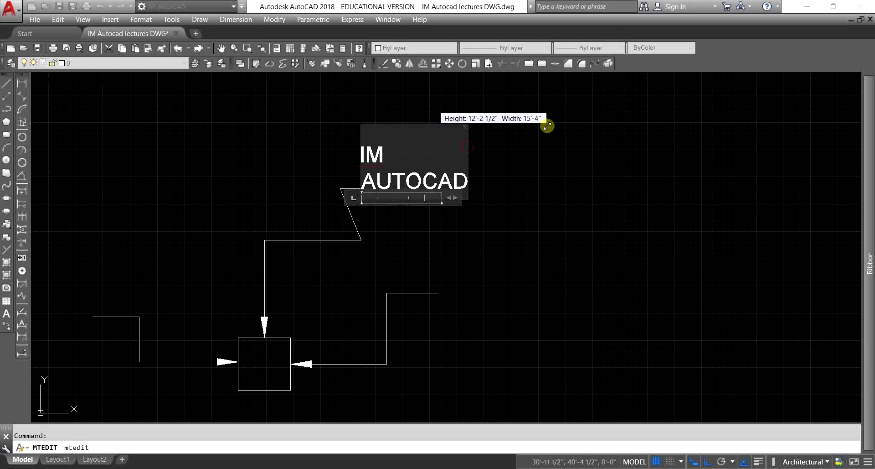
pyautogui.click(464, 217)
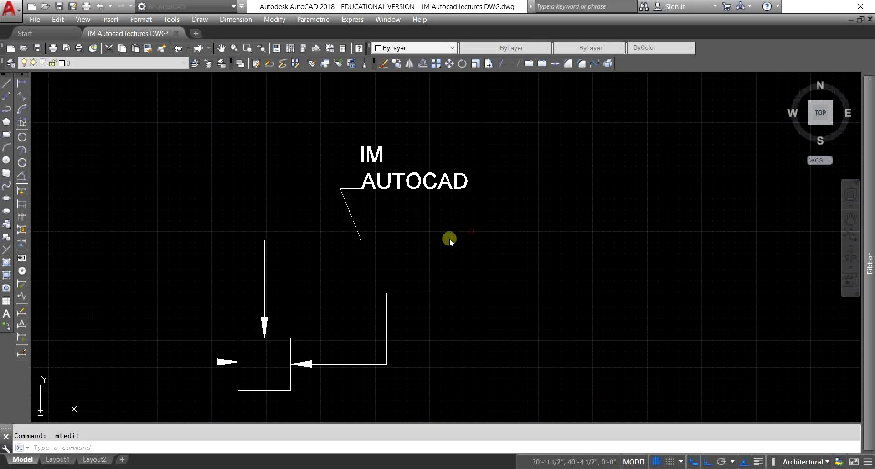
pyautogui.click(355, 236)
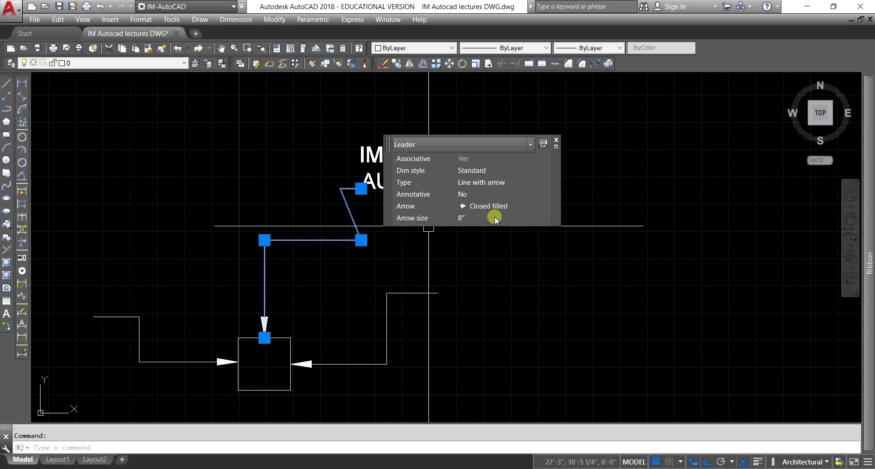
pyautogui.click(487, 217)
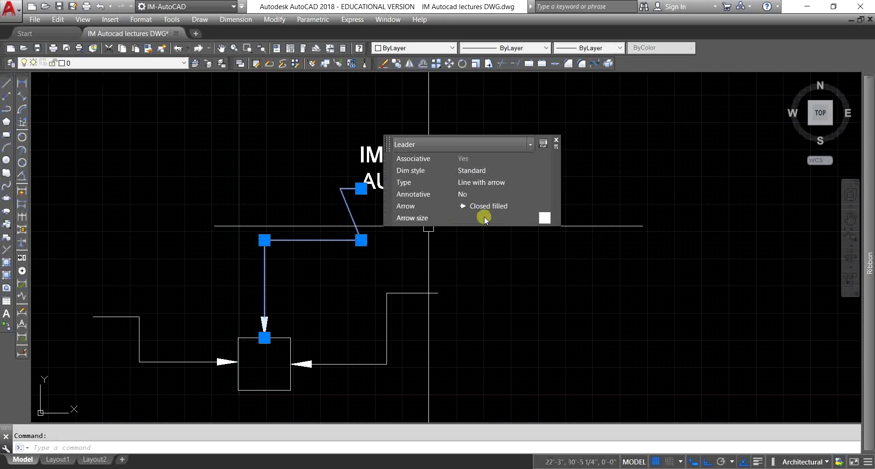
pyautogui.click(556, 140)
pyautogui.press('Escape')
pyautogui.scroll(-2, 540, 153)
pyautogui.scroll(-1, 428, 260)
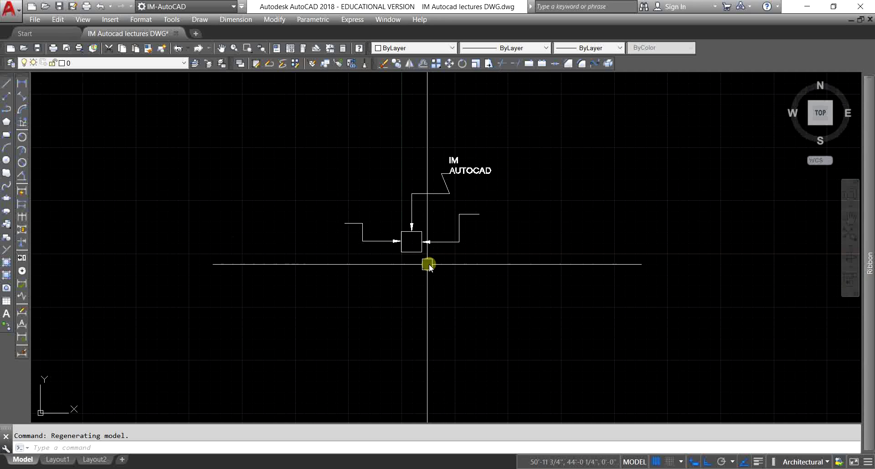
pyautogui.scroll(3, 441, 252)
pyautogui.moveTo(442, 253); pyautogui.dragTo(423, 280, button='middle')
pyautogui.scroll(-2, 424, 315)
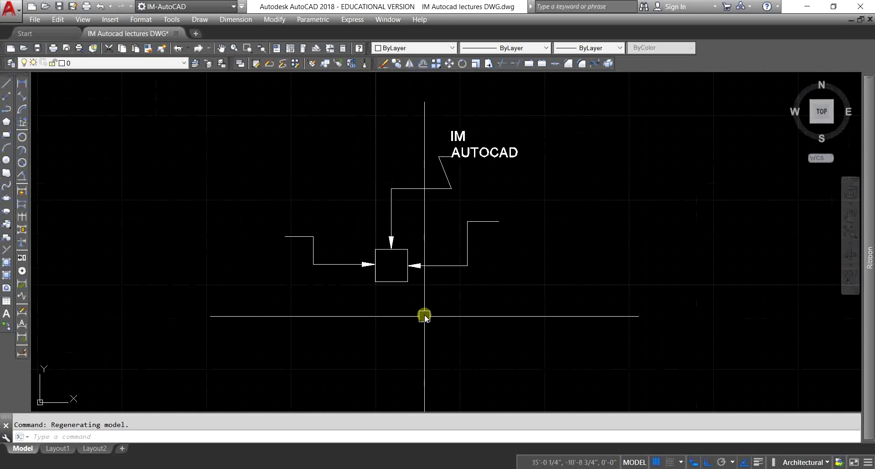
# Set the quick leader's annotation type to Copy an Object.
pyautogui.write('LE')
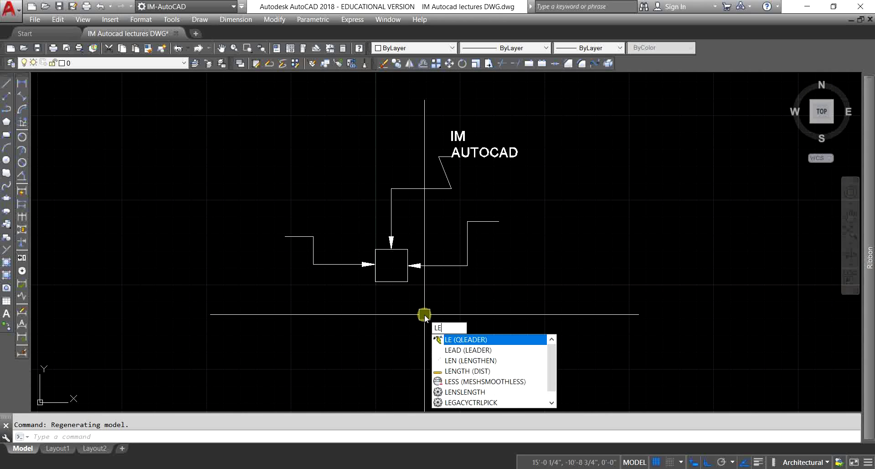
pyautogui.press('Return')
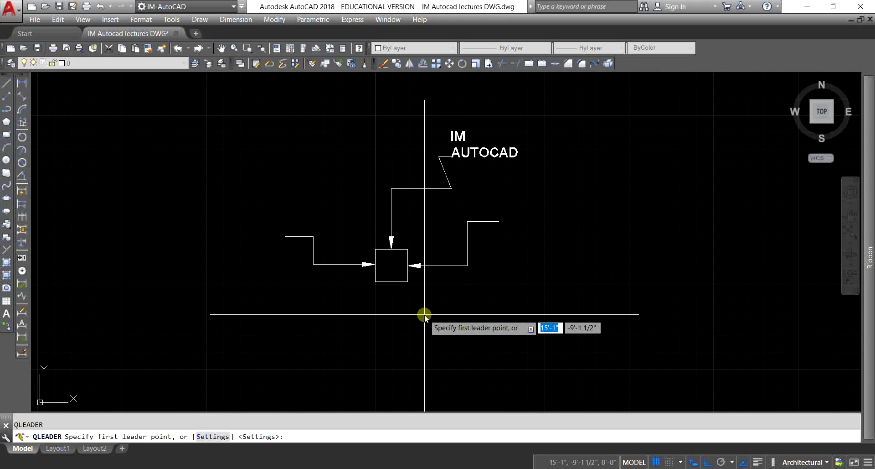
pyautogui.write('s')
pyautogui.press('Return')
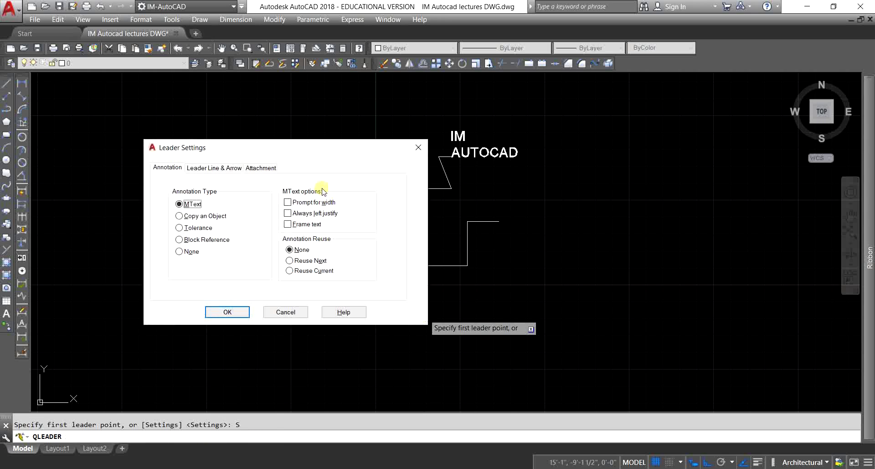
pyautogui.click(204, 218)
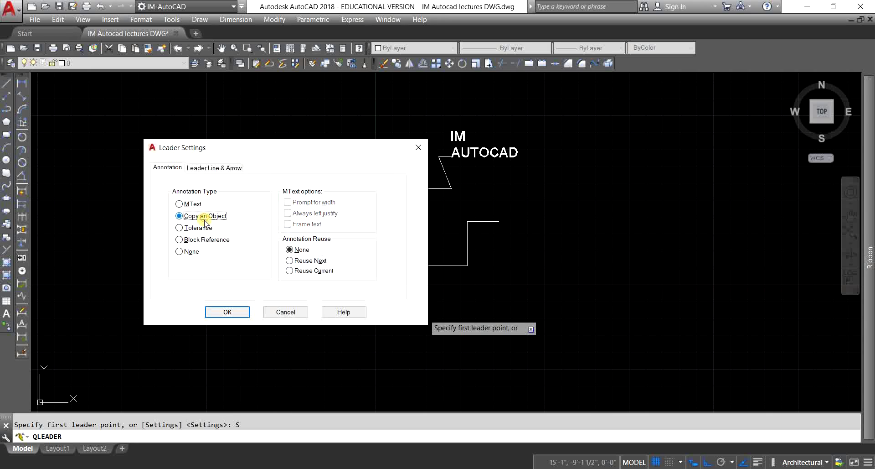
pyautogui.click(227, 311)
# Draw a leader down and right from the box's bottom edge, copying the IM AUTOCAD text.
pyautogui.click(388, 282)
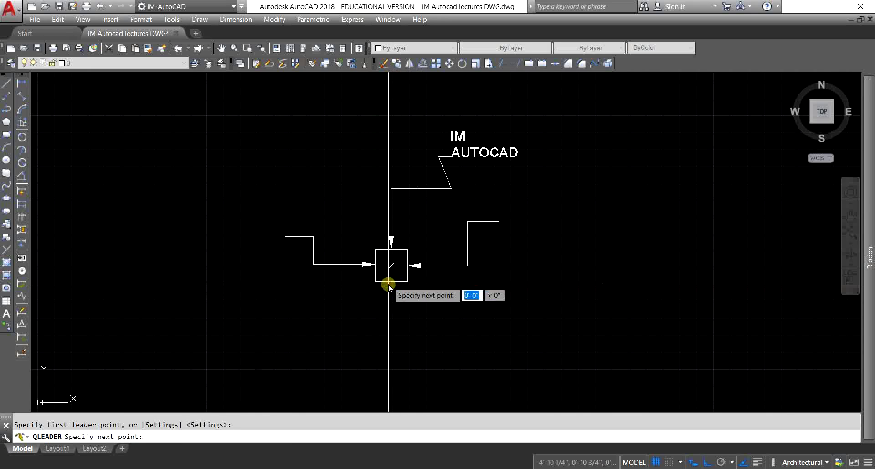
pyautogui.click(391, 348)
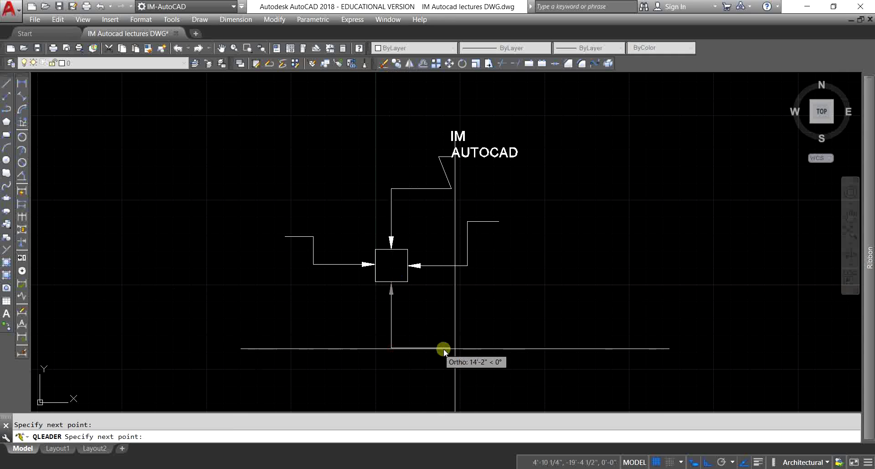
pyautogui.click(484, 347)
pyautogui.click(484, 320)
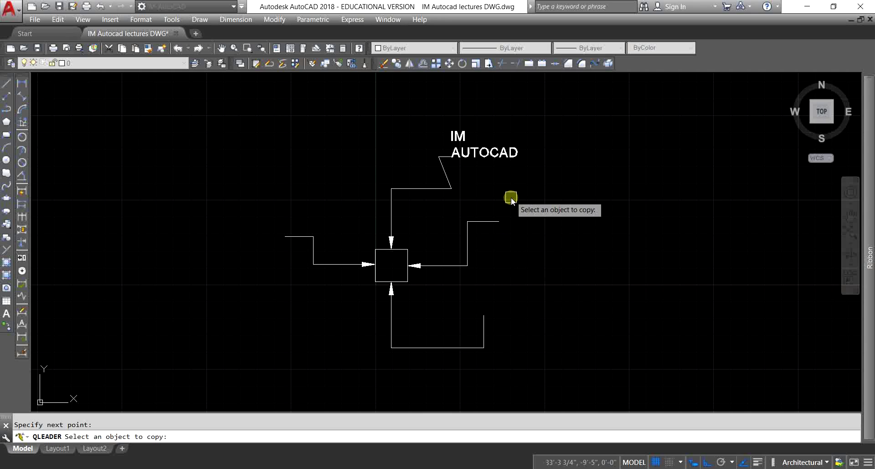
pyautogui.click(503, 158)
pyautogui.moveTo(522, 283); pyautogui.dragTo(511, 225, button='middle')
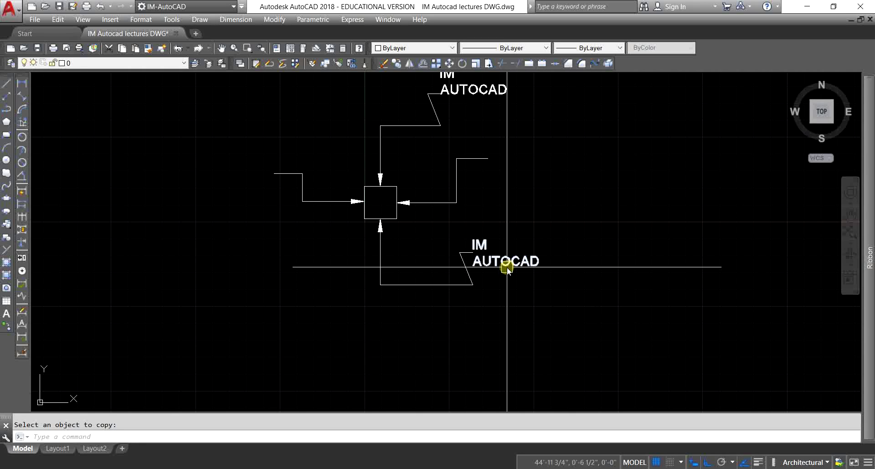
# Switch leader annotation back to MText with Annotation Reuse set to Reuse Next.
pyautogui.scroll(2, 478, 258)
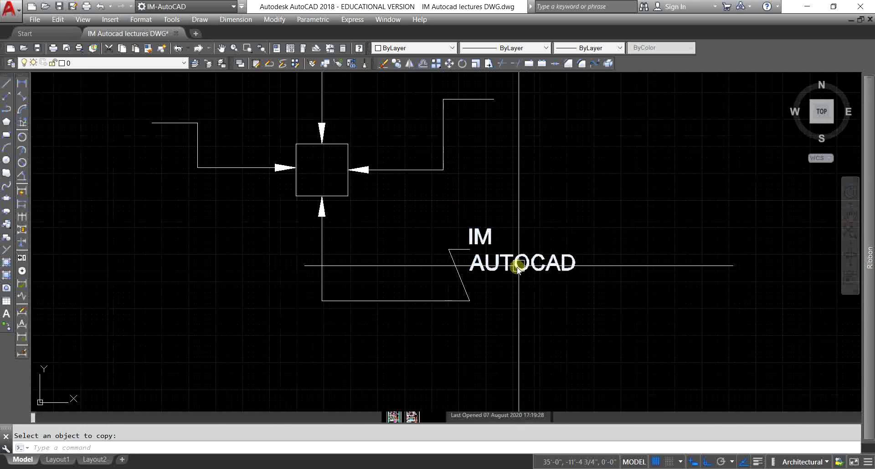
pyautogui.moveTo(514, 260); pyautogui.dragTo(481, 287, button='middle')
pyautogui.write('le')
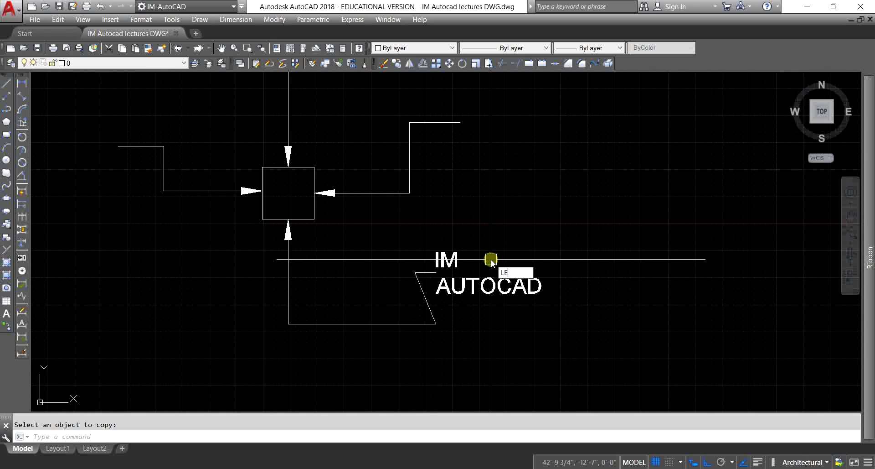
pyautogui.press('Return')
pyautogui.write('s')
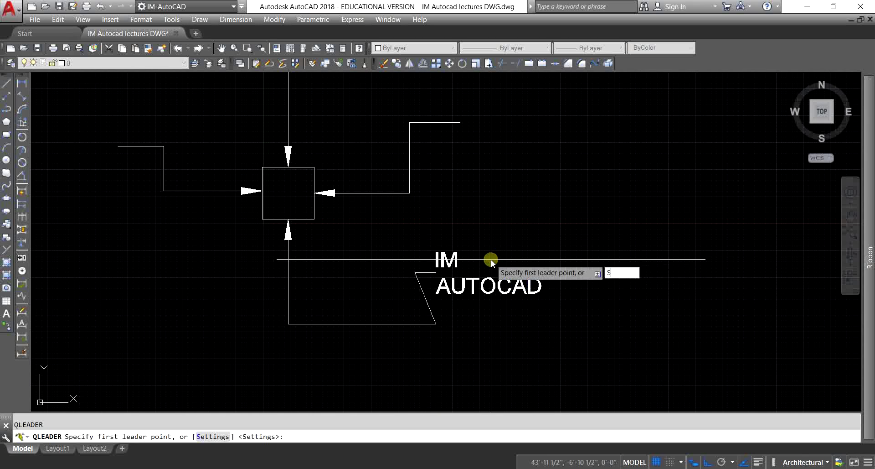
pyautogui.press('Return')
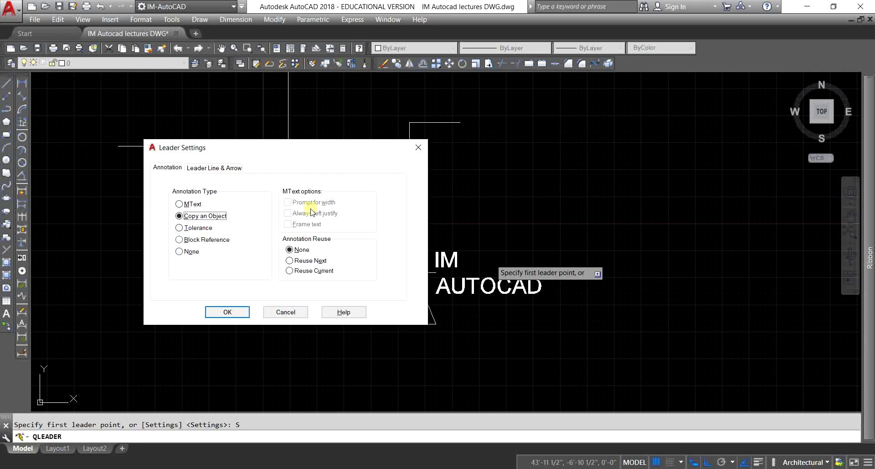
pyautogui.click(193, 206)
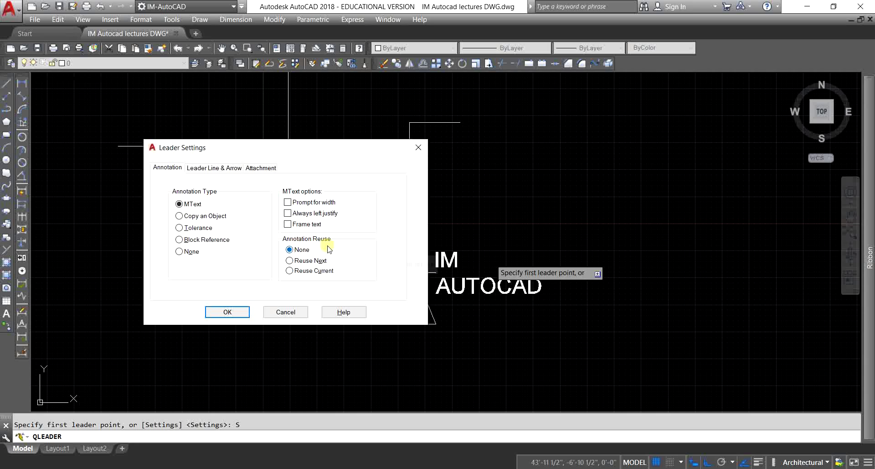
pyautogui.click(290, 260)
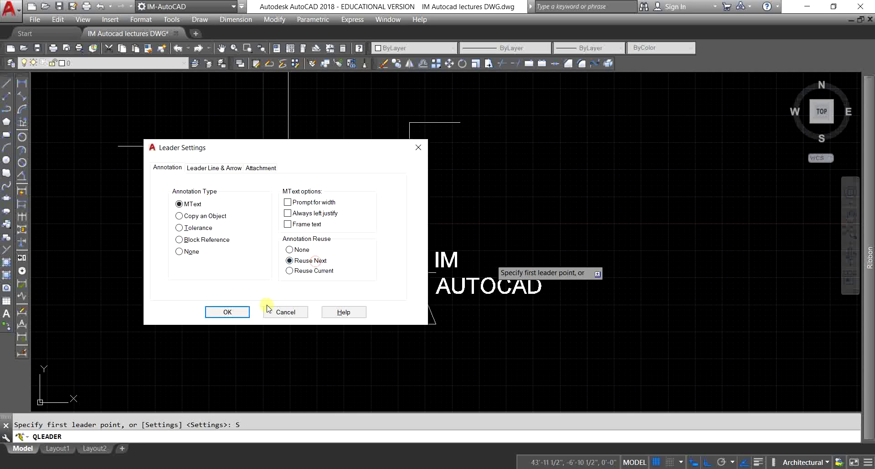
pyautogui.click(234, 312)
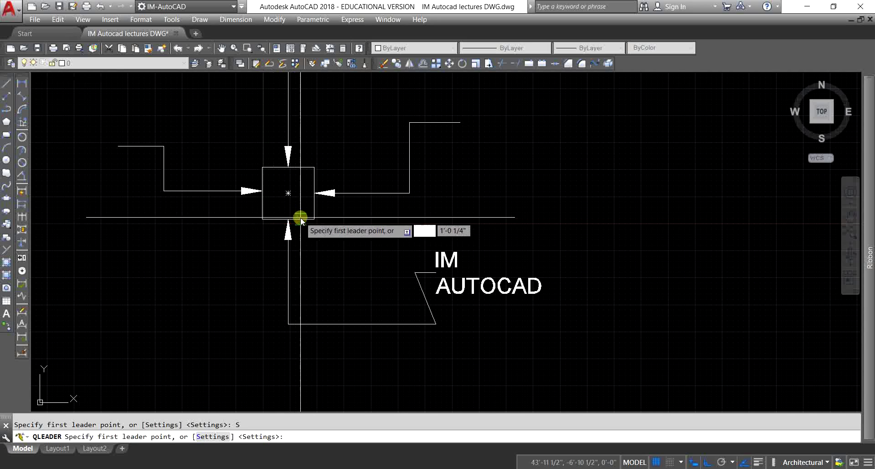
# Draw a leader from the rectangle's right edge out right, up, then right.
pyautogui.click(314, 211)
pyautogui.click(540, 210)
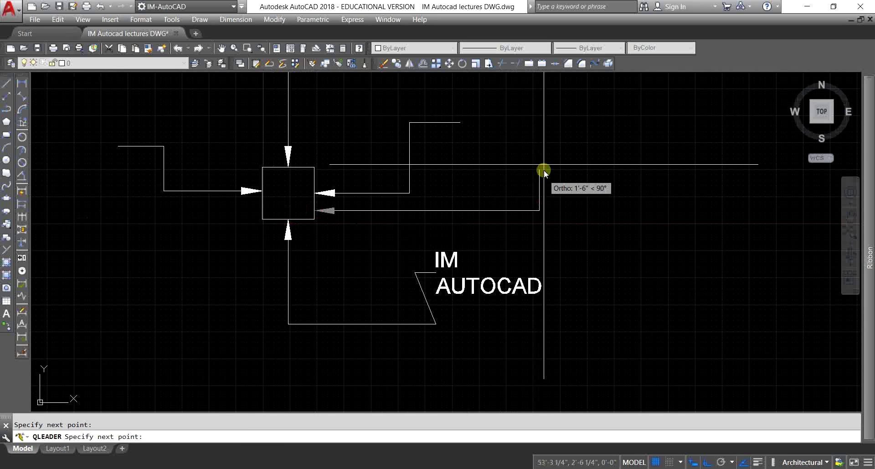
pyautogui.click(540, 151)
pyautogui.click(662, 151)
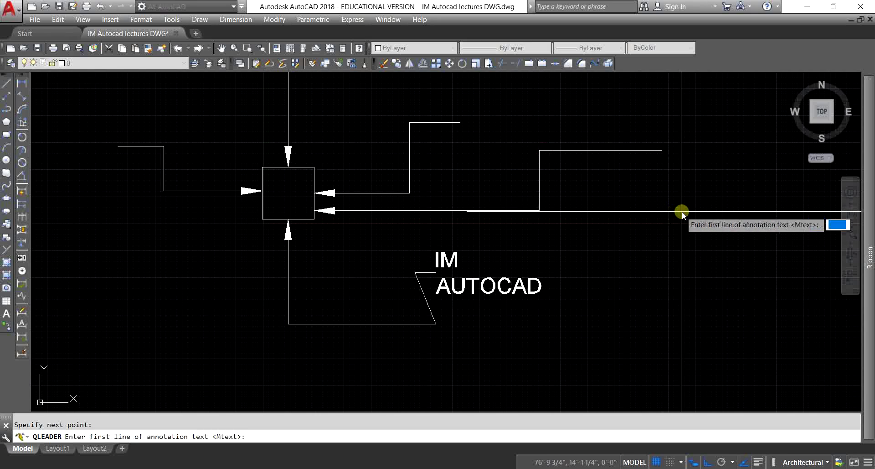
pyautogui.moveTo(639, 218); pyautogui.dragTo(536, 225, button='middle')
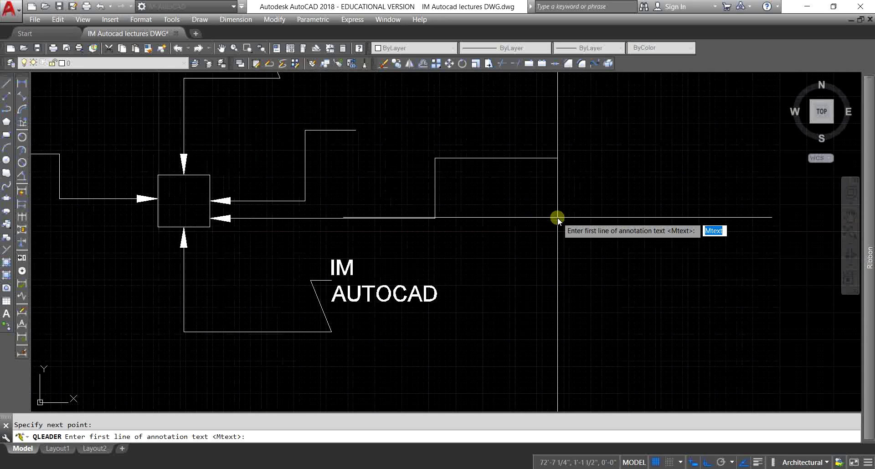
# Label the leader with the two lines IM and CAD.
pyautogui.write('IM')
pyautogui.press('Return')
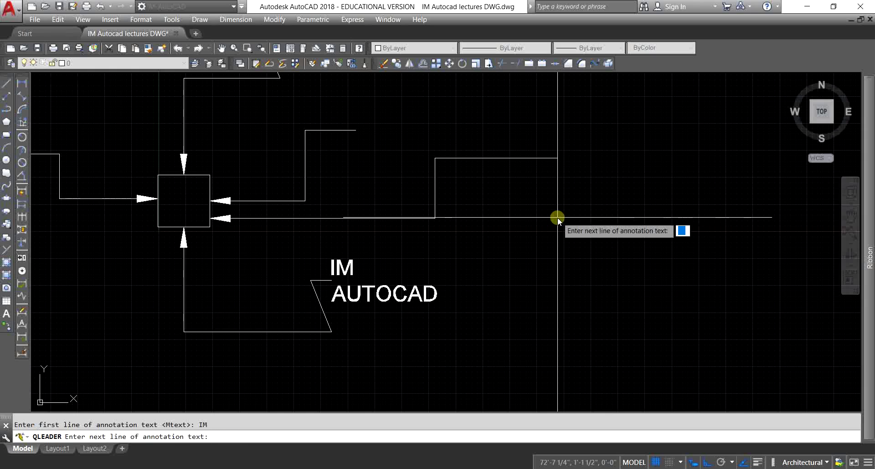
pyautogui.write('AA')
pyautogui.press('BackSpace')
pyautogui.press('BackSpace')
pyautogui.write('CAD')
pyautogui.press('Return')
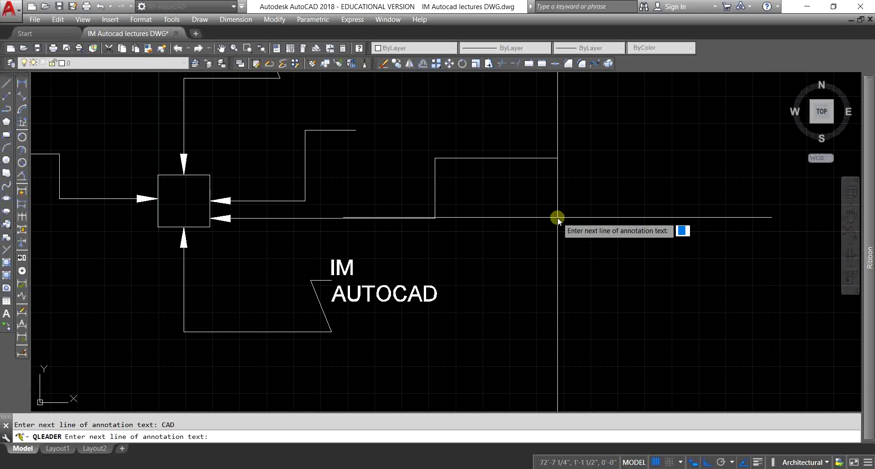
pyautogui.press('Return')
pyautogui.scroll(-2, 558, 220)
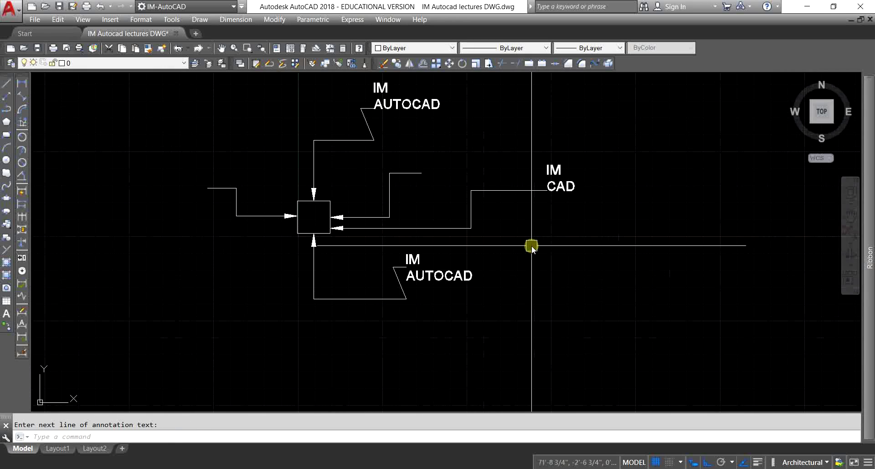
# Draw a leader from the top-left corner up and left, ending at an IM CAD callout.
pyautogui.write('l')
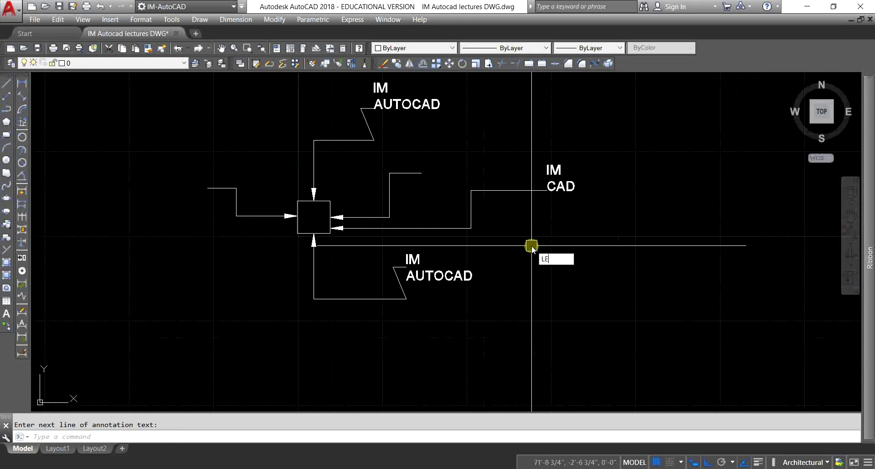
pyautogui.press('Return')
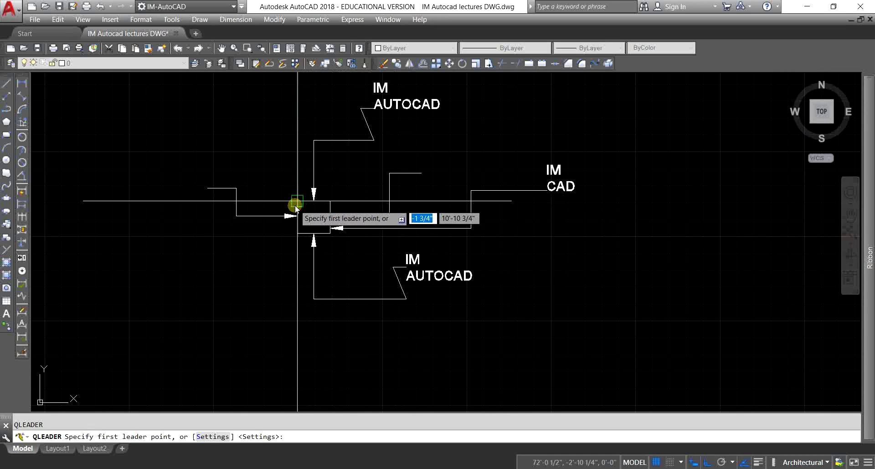
pyautogui.click(296, 201)
pyautogui.click(297, 110)
pyautogui.click(200, 111)
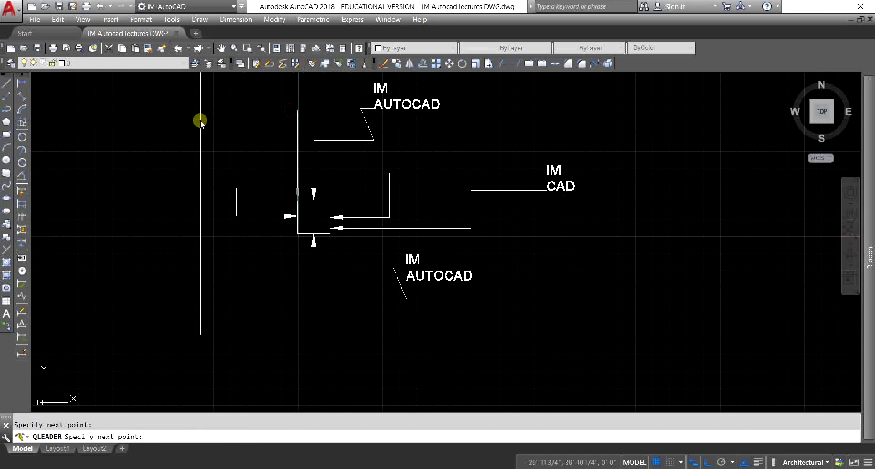
pyautogui.click(195, 148)
pyautogui.write('IM CAD')
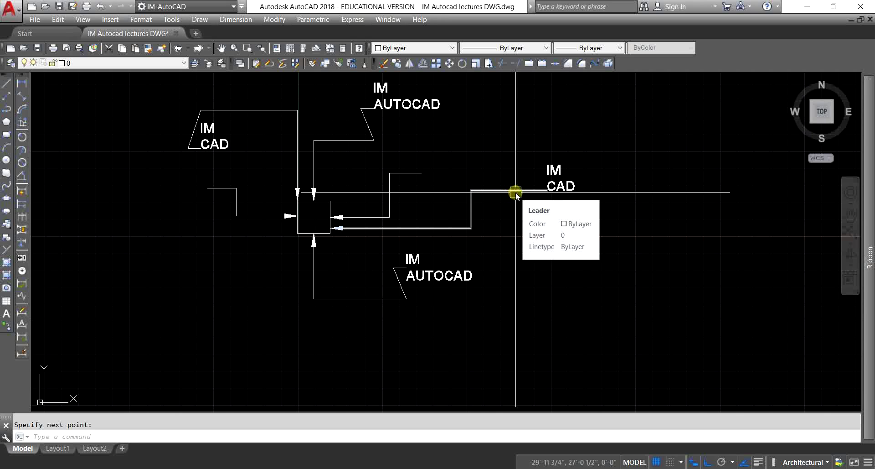
# Set leader Annotation Reuse to Reuse Next in Leader Settings.
pyautogui.write('le')
pyautogui.press('Return')
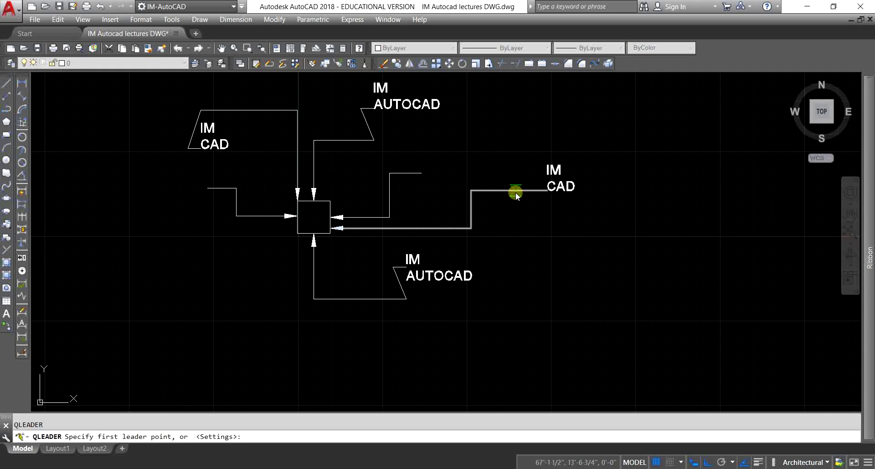
pyautogui.write('s')
pyautogui.press('Return')
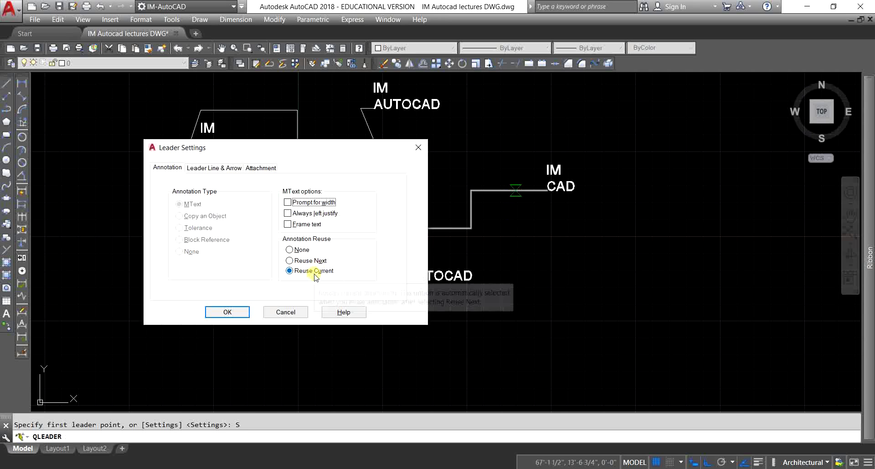
pyautogui.moveTo(295, 148); pyautogui.dragTo(636, 198)
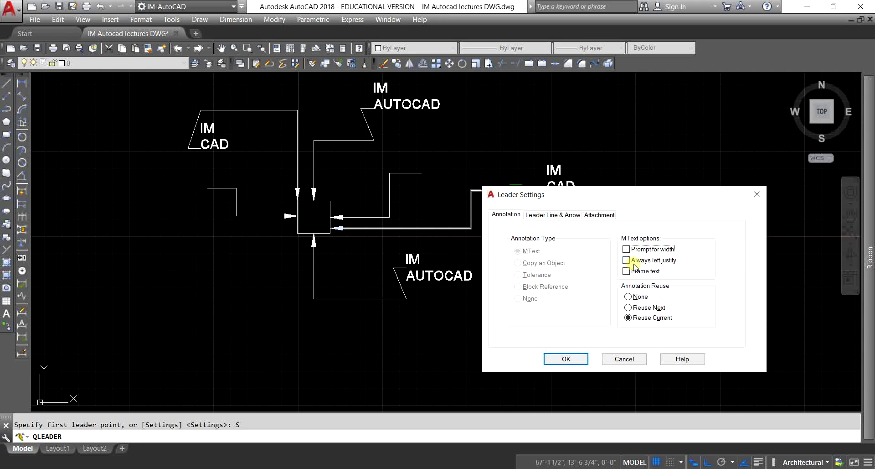
pyautogui.click(635, 308)
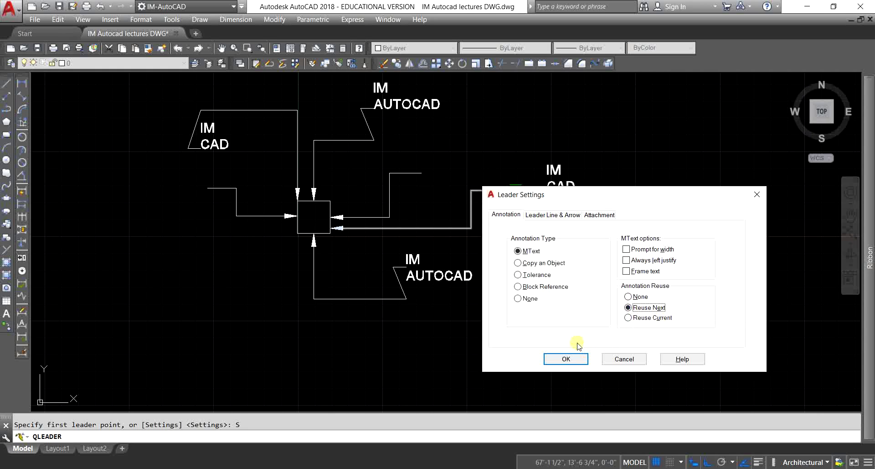
pyautogui.click(566, 359)
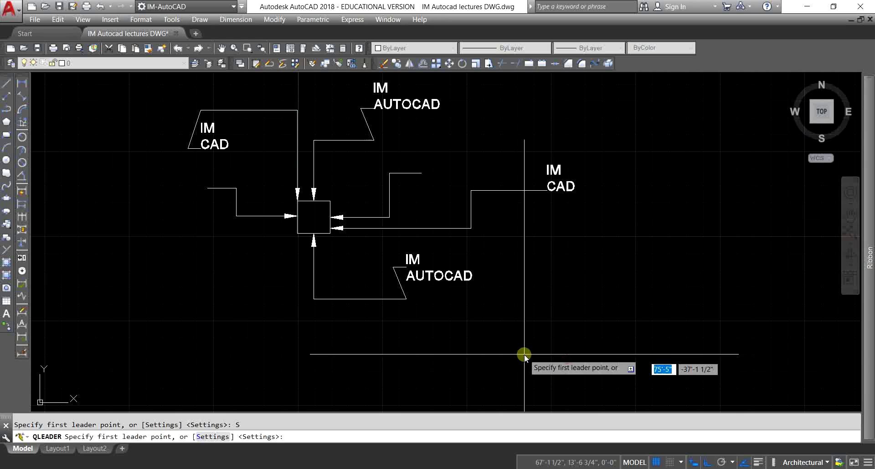
# Draw a leader from the lower-left corner down, left and down, labelled IM / ACAD.
pyautogui.click(298, 233)
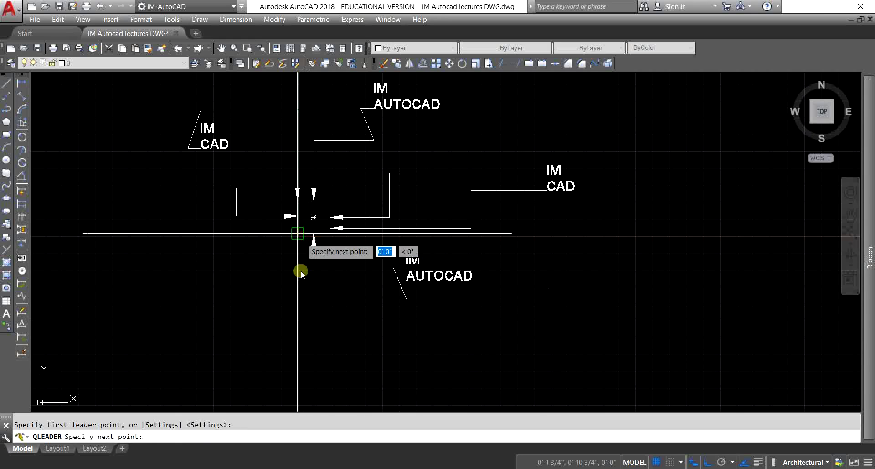
pyautogui.click(297, 290)
pyautogui.click(213, 289)
pyautogui.click(212, 346)
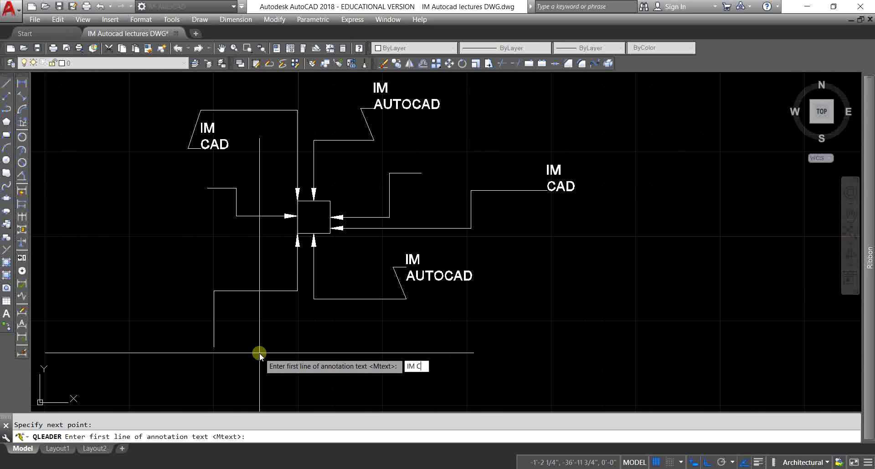
pyautogui.press('Return')
pyautogui.write('ACA')
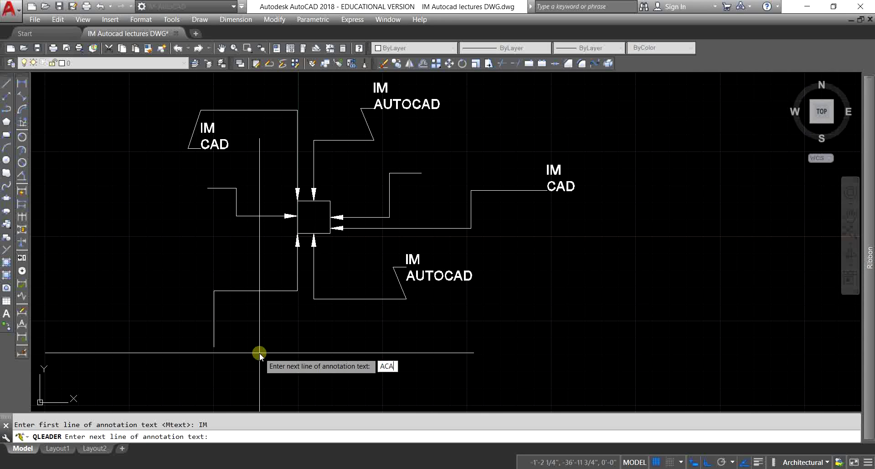
pyautogui.write('D')
pyautogui.press('Return')
pyautogui.press('Return')
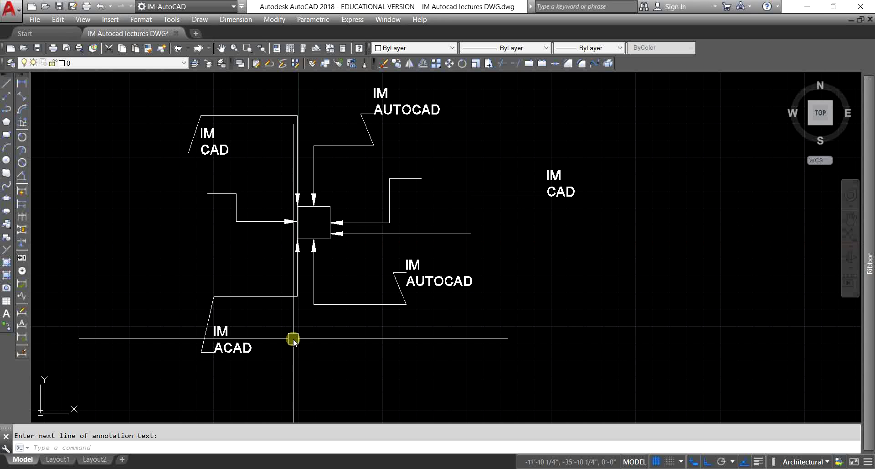
# Turn on Frame text in Leader Settings.
pyautogui.write('le')
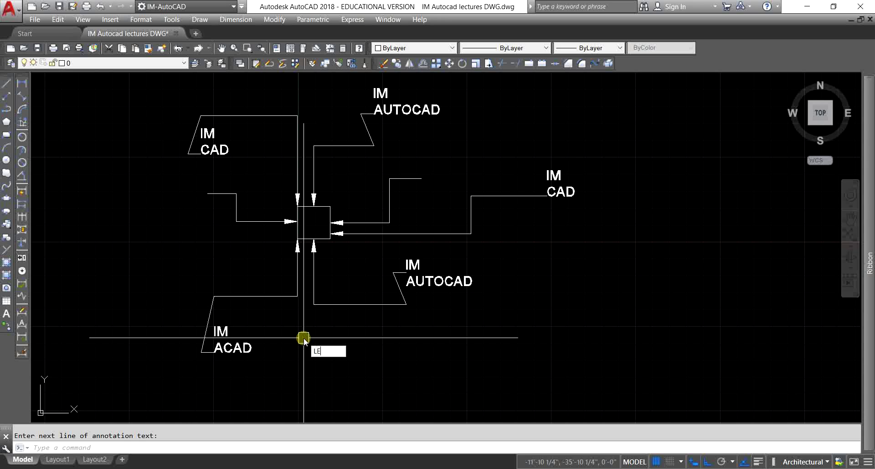
pyautogui.press('Return')
pyautogui.write('s')
pyautogui.press('Return')
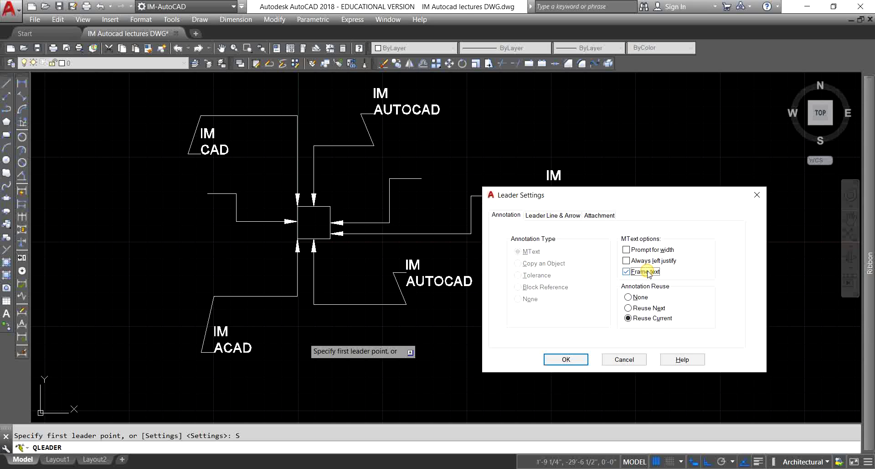
pyautogui.moveTo(643, 272)
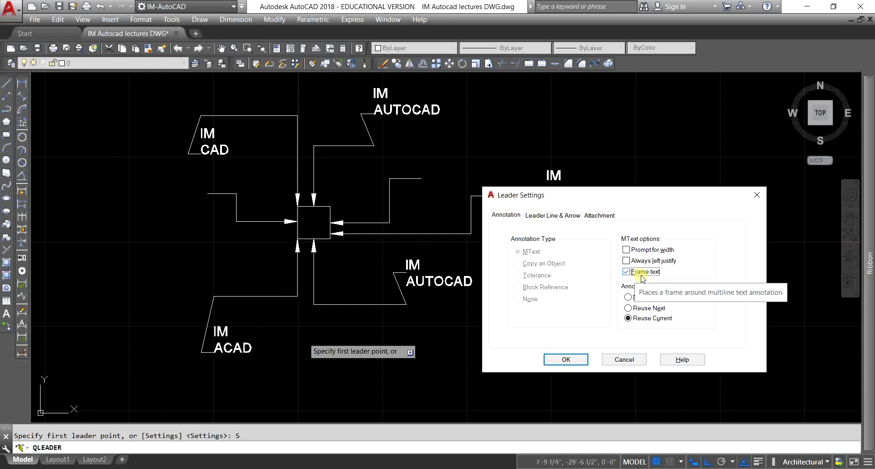
pyautogui.click(576, 363)
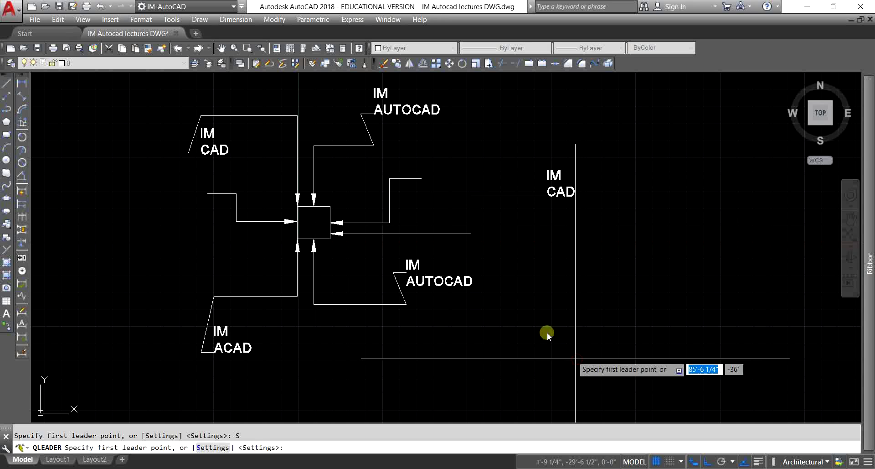
# Draw a leader from the rectangle's left side out left, then down.
pyautogui.click(299, 232)
pyautogui.click(150, 233)
pyautogui.click(151, 293)
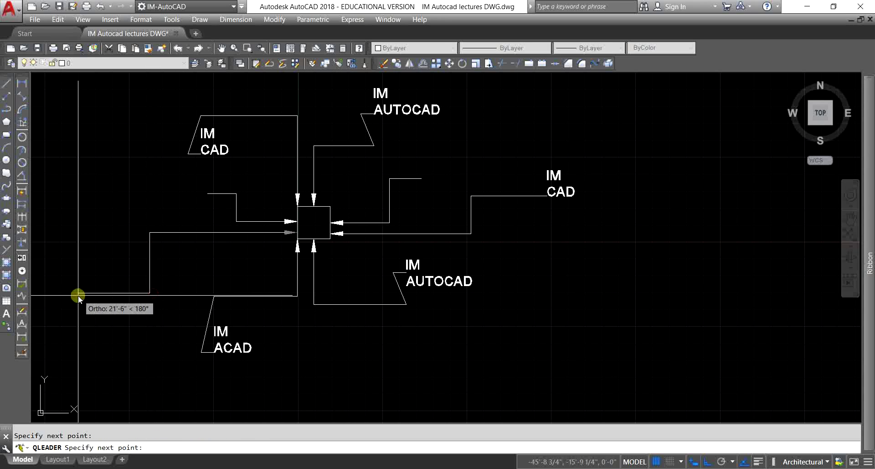
pyautogui.moveTo(98, 277); pyautogui.dragTo(229, 305, button='middle')
pyautogui.scroll(2, 140, 312)
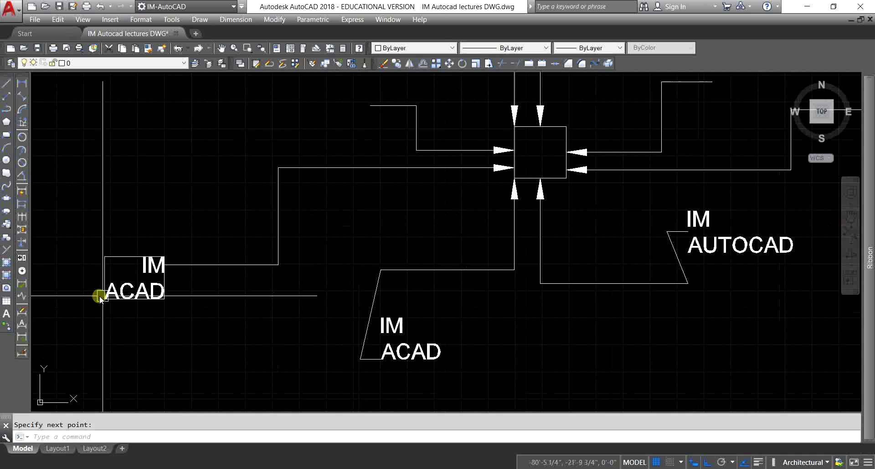
pyautogui.scroll(5, 100, 297)
pyautogui.scroll(-3, 231, 308)
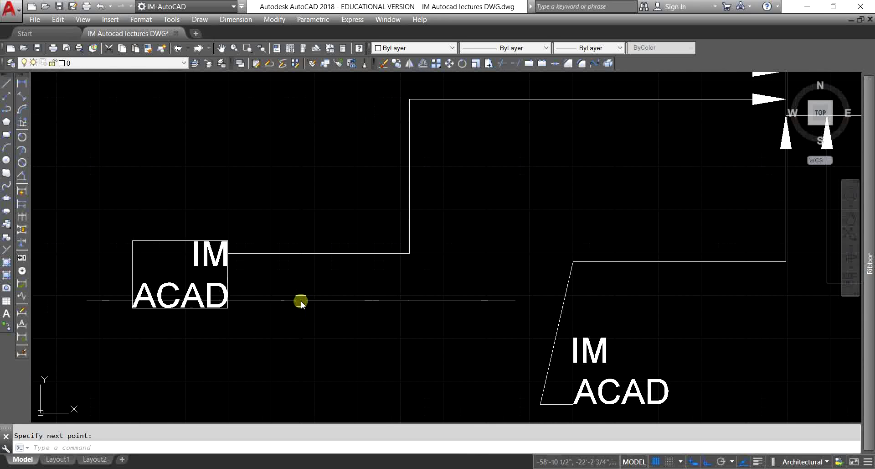
# Cancel the repeated leader and reopen Leader Settings with LE, S.
pyautogui.press('Return')
pyautogui.scroll(-4, 289, 302)
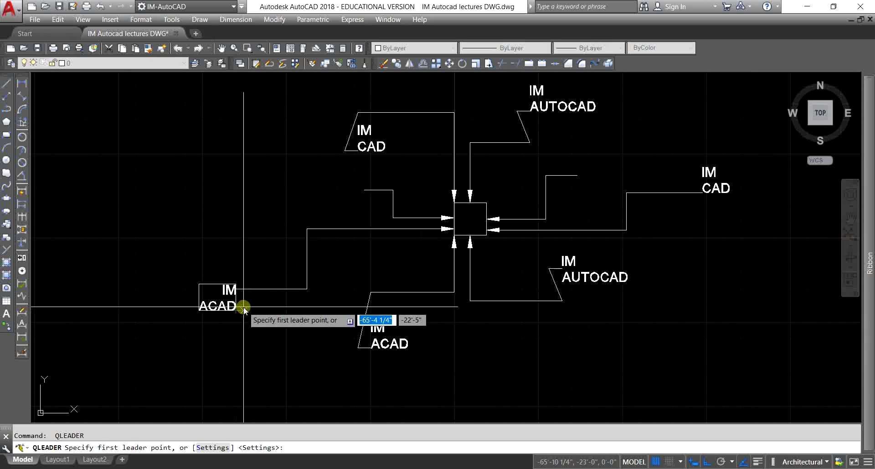
pyautogui.scroll(4, 244, 308)
pyautogui.press('Escape')
pyautogui.write('le')
pyautogui.press('Return')
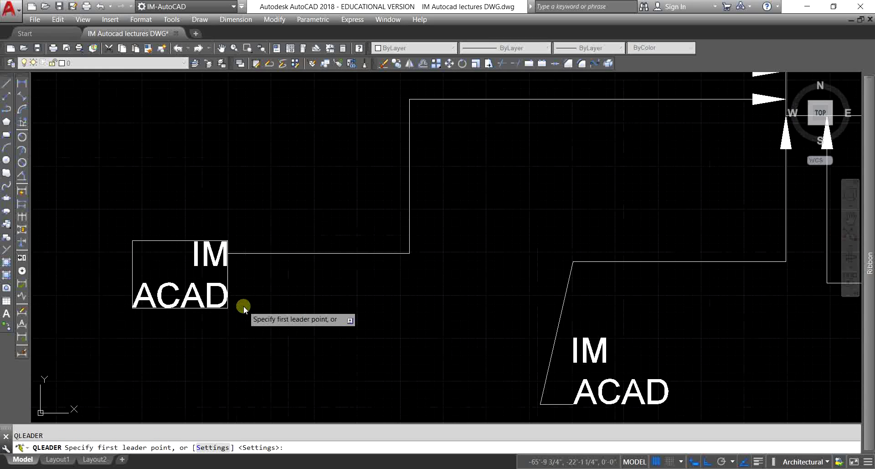
pyautogui.write('s')
pyautogui.press('Return')
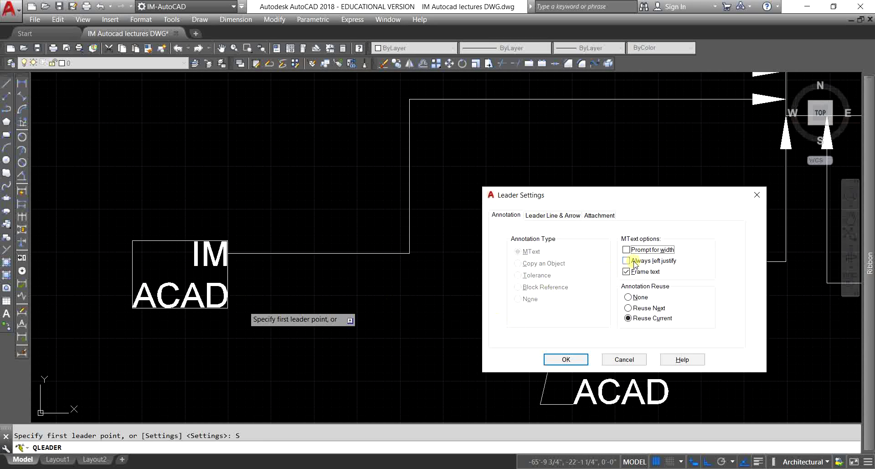
# Turn on Always left justify for leader text and confirm the Leader Settings.
pyautogui.click(634, 263)
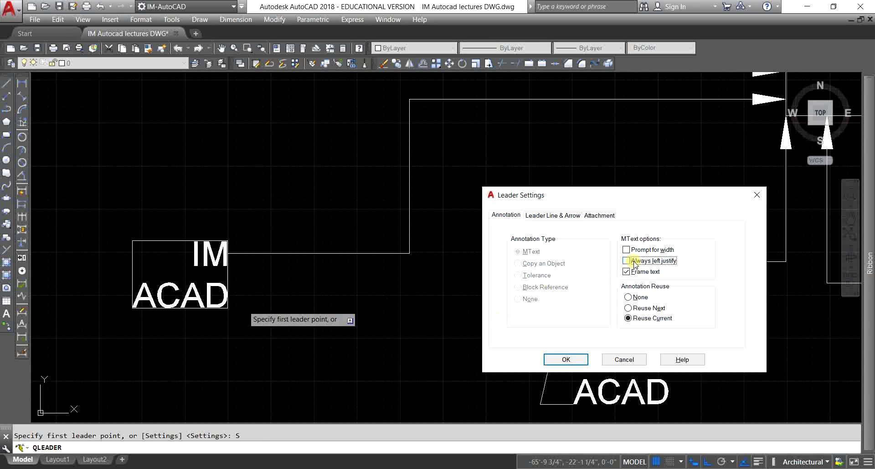
pyautogui.click(567, 360)
pyautogui.scroll(-5, 504, 343)
pyautogui.scroll(4, 347, 279)
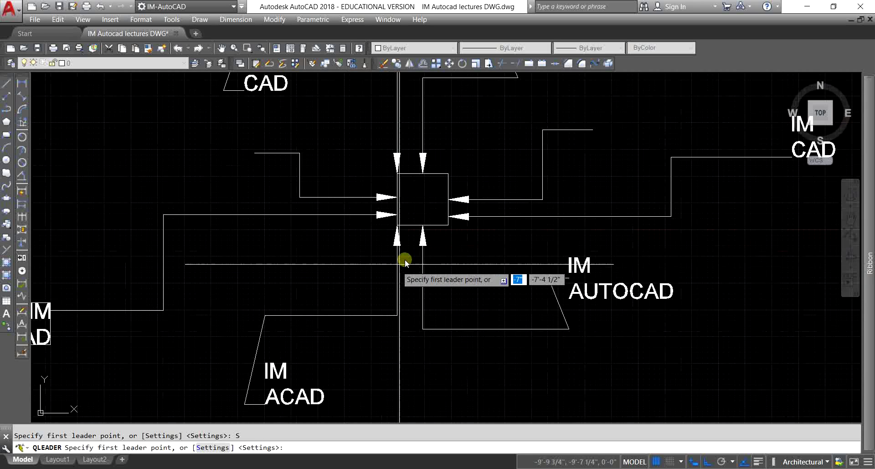
# Draw a leader from the rectangle's bottom edge down and right to a framed IM ACAD label.
pyautogui.click(441, 226)
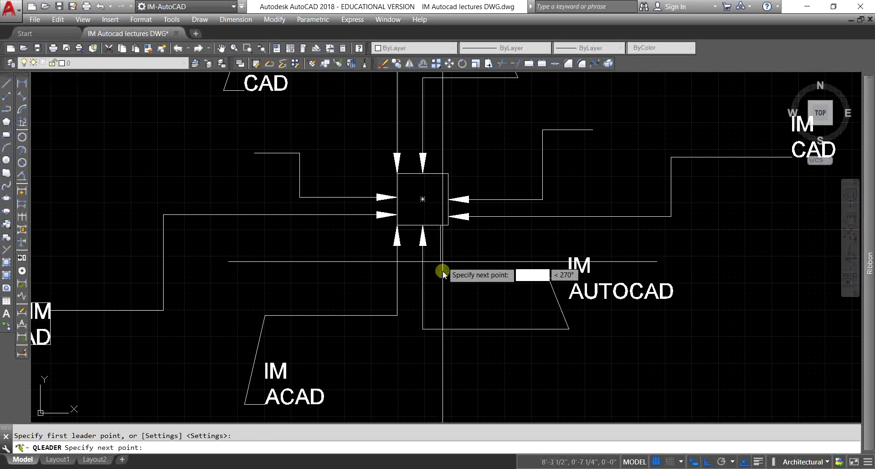
pyautogui.click(450, 372)
pyautogui.click(541, 369)
pyautogui.moveTo(543, 422); pyautogui.dragTo(492, 322, button='middle')
pyautogui.click(493, 323)
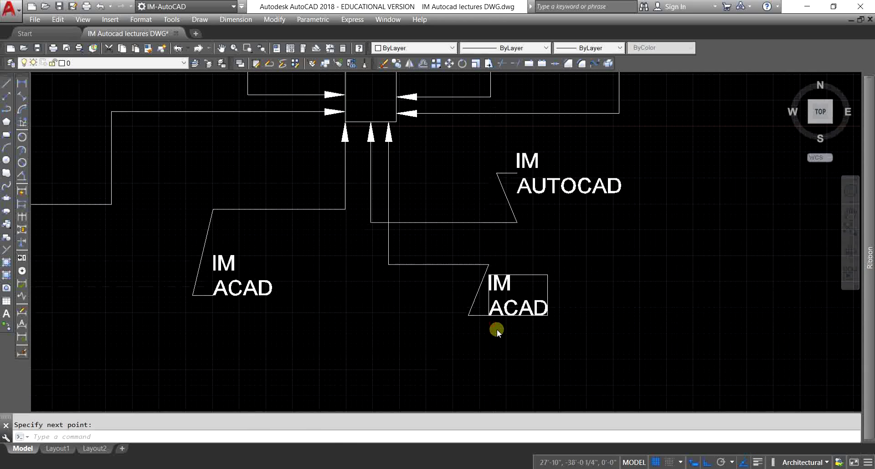
pyautogui.scroll(3, 501, 321)
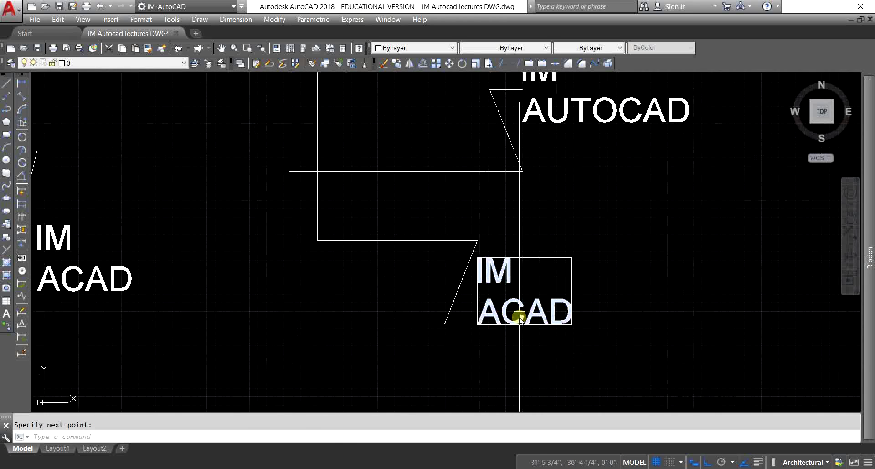
pyautogui.scroll(-2, 578, 323)
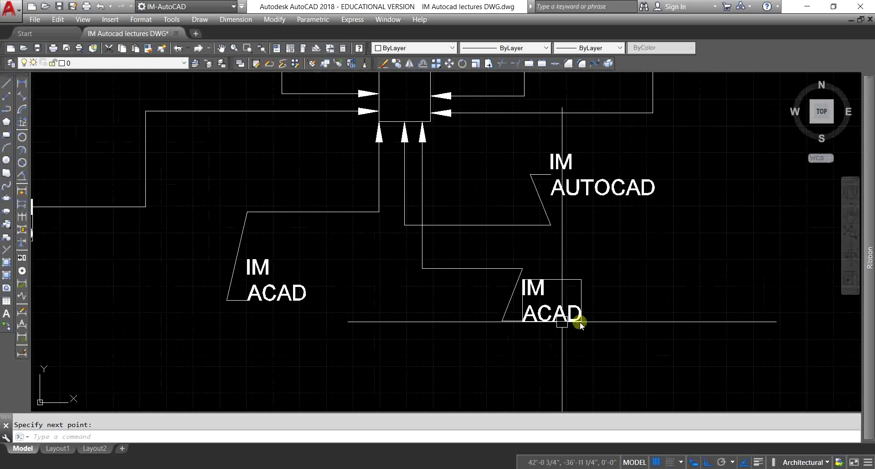
pyautogui.scroll(-2, 264, 288)
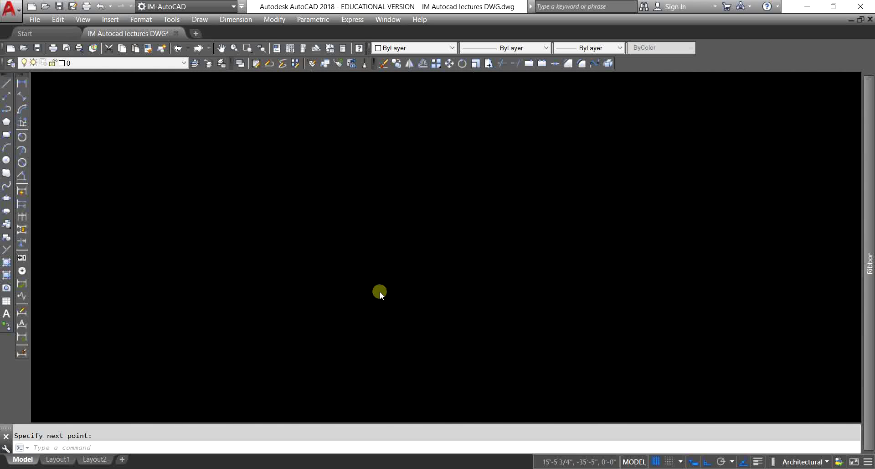
# Set leader annotation to Prompt for width and Reuse Current, with no left-justify and no frame.
pyautogui.write('le')
pyautogui.press('Return')
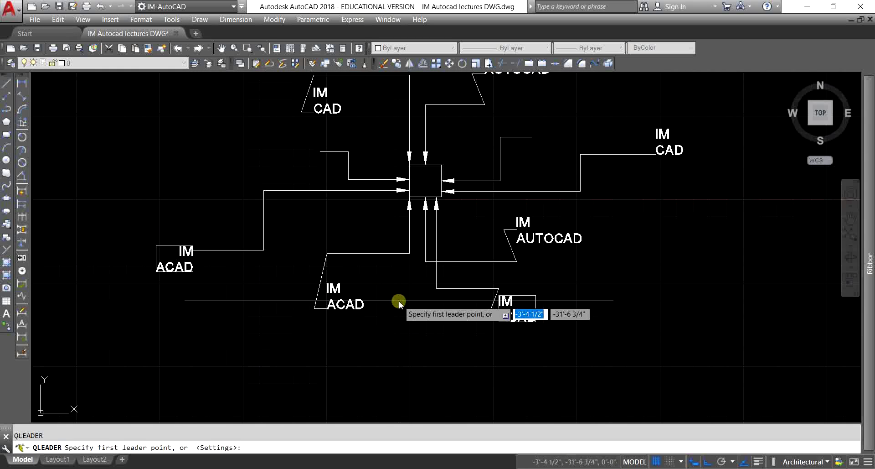
pyautogui.write('s')
pyautogui.press('Return')
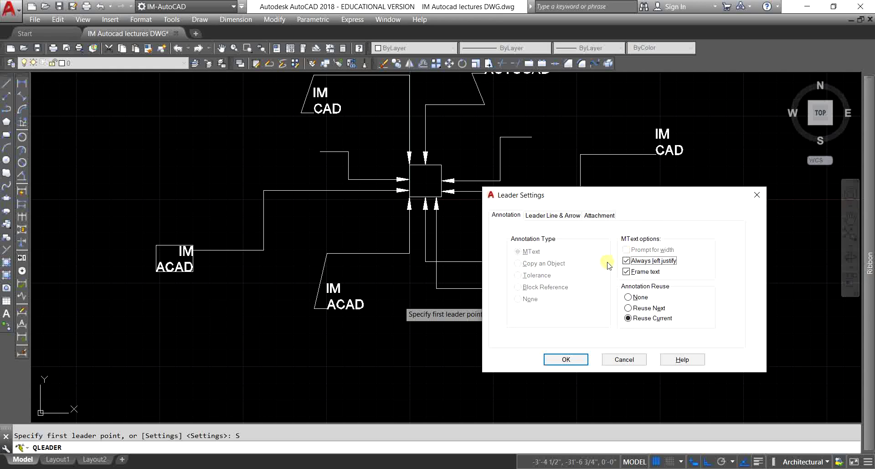
pyautogui.click(627, 296)
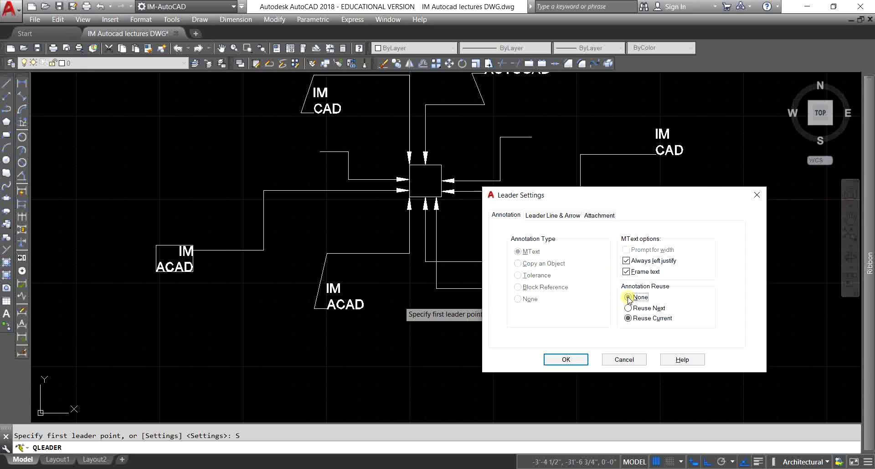
pyautogui.click(626, 250)
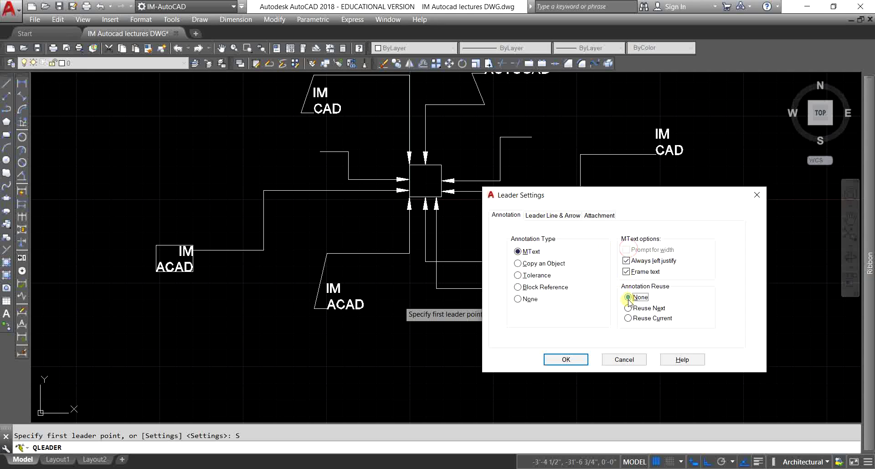
pyautogui.click(627, 260)
pyautogui.click(627, 249)
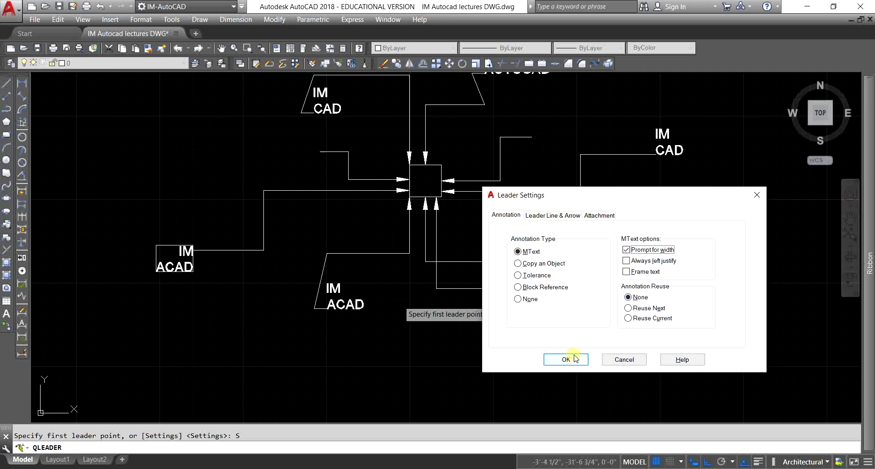
pyautogui.click(629, 308)
pyautogui.click(628, 318)
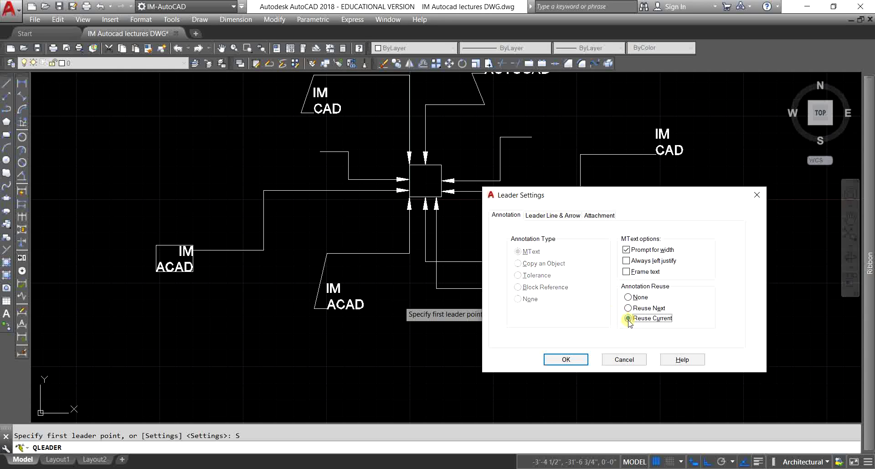
pyautogui.click(566, 359)
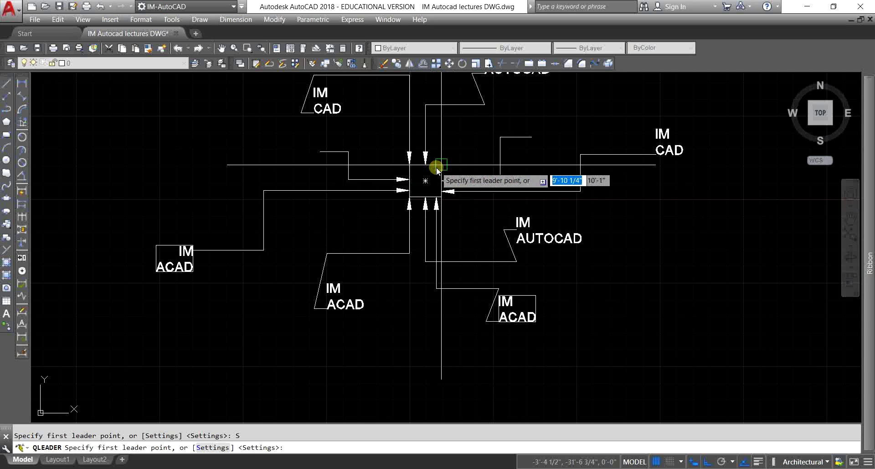
# Run a leader from the rectangle's top up, across and down to an unframed IM ACAD label.
pyautogui.click(440, 173)
pyautogui.moveTo(466, 185); pyautogui.dragTo(407, 291, button='middle')
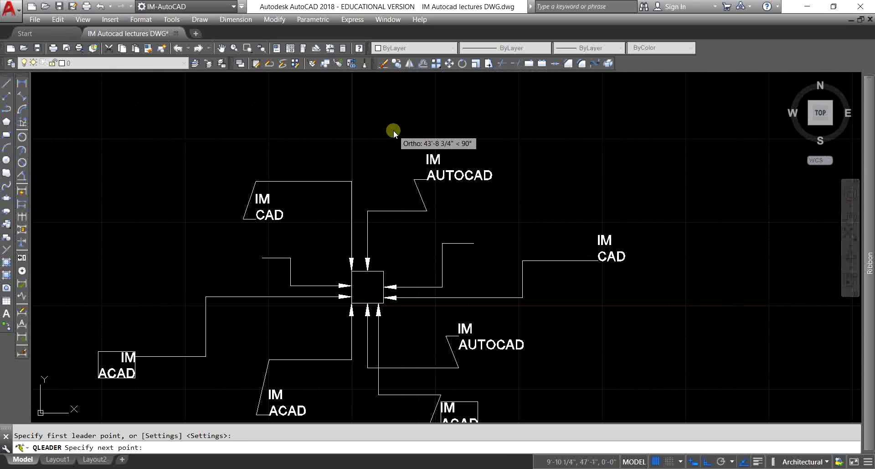
pyautogui.click(391, 131)
pyautogui.click(572, 136)
pyautogui.click(560, 192)
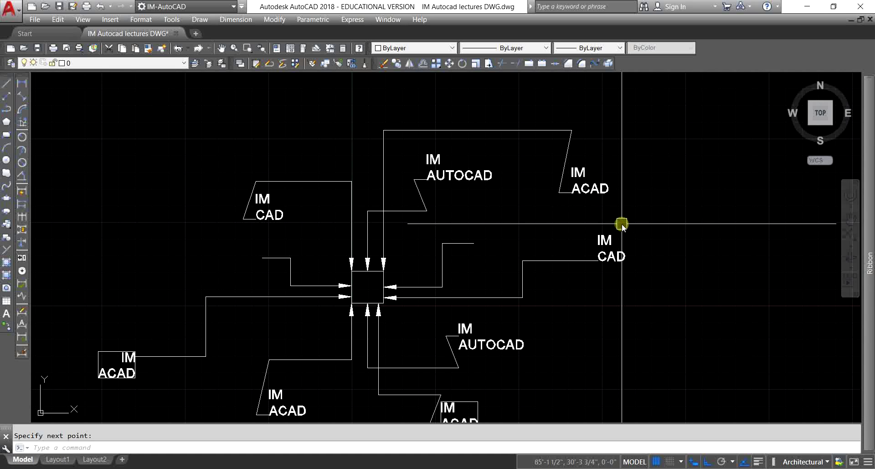
pyautogui.scroll(-2, 698, 203)
pyautogui.scroll(-2, 644, 236)
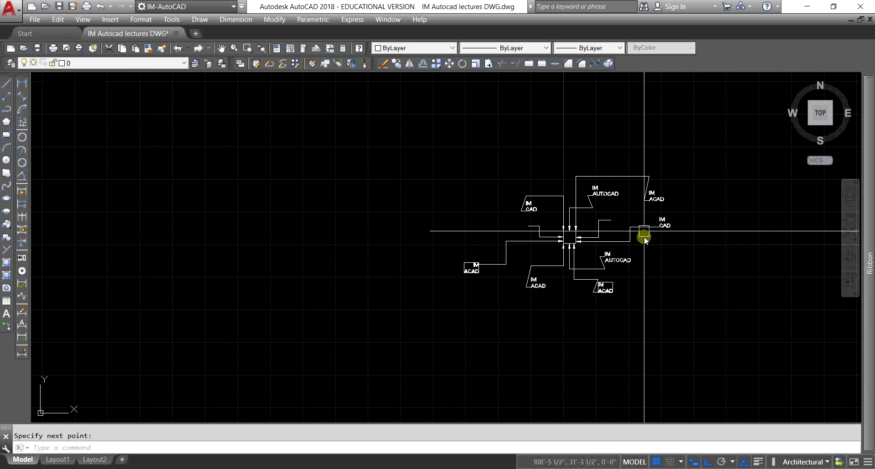
pyautogui.scroll(4, 650, 208)
pyautogui.moveTo(658, 232); pyautogui.dragTo(640, 255, button='middle')
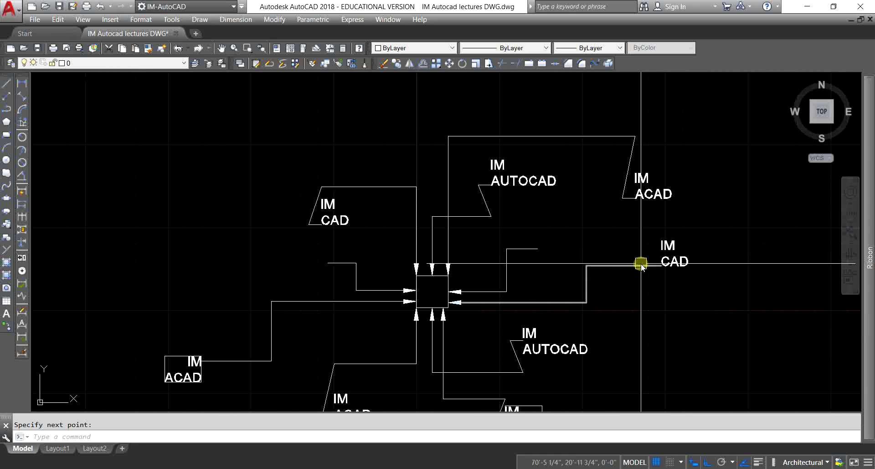
pyautogui.moveTo(641, 263)
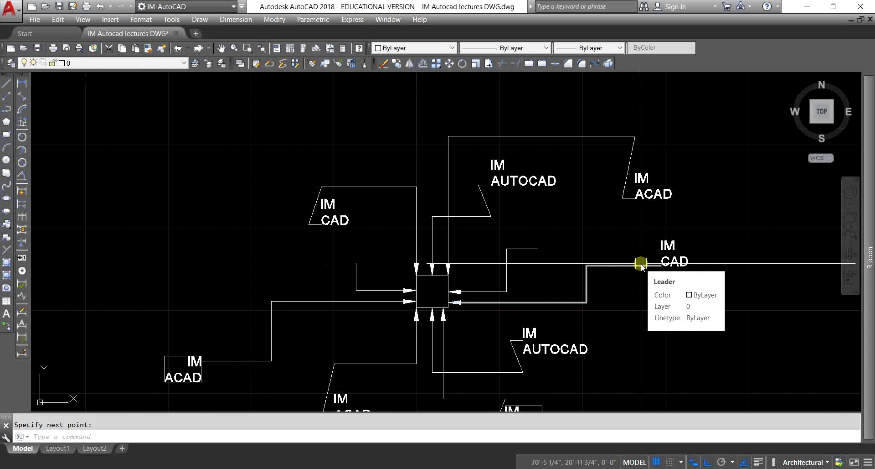
# Set quick leader annotation type to None with Reuse Next.
pyautogui.write('le')
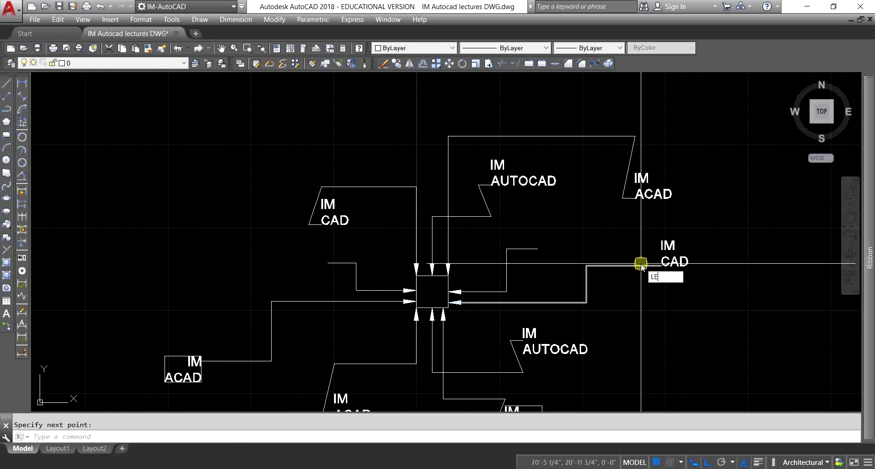
pyautogui.press('Return')
pyautogui.write('S')
pyautogui.press('Return')
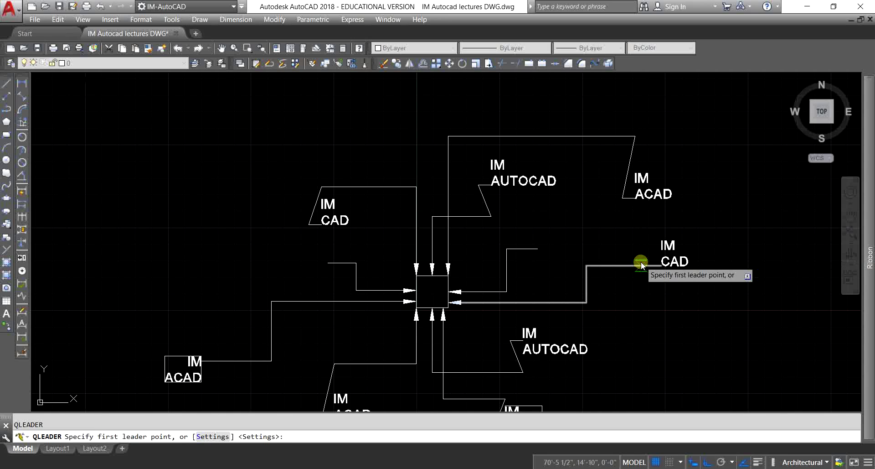
pyautogui.click(640, 297)
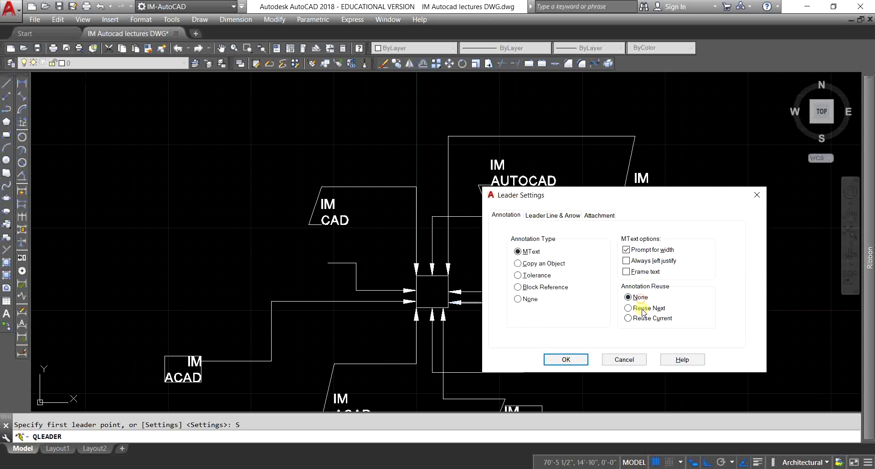
pyautogui.click(643, 308)
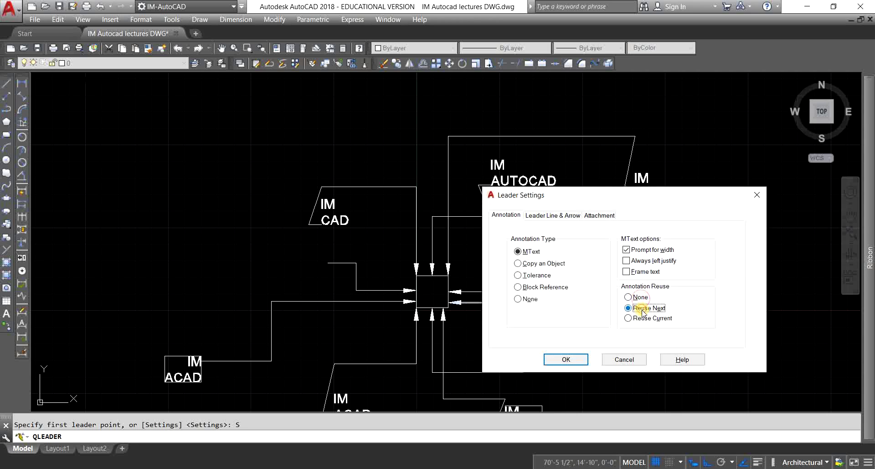
pyautogui.click(525, 299)
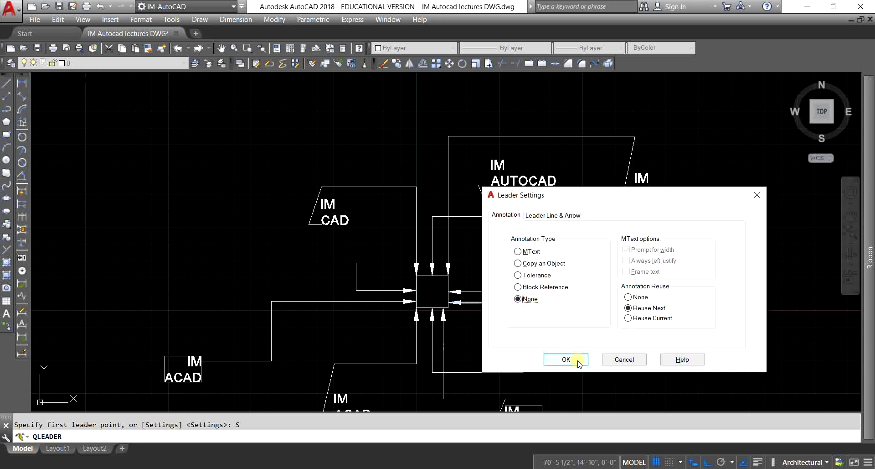
pyautogui.click(567, 359)
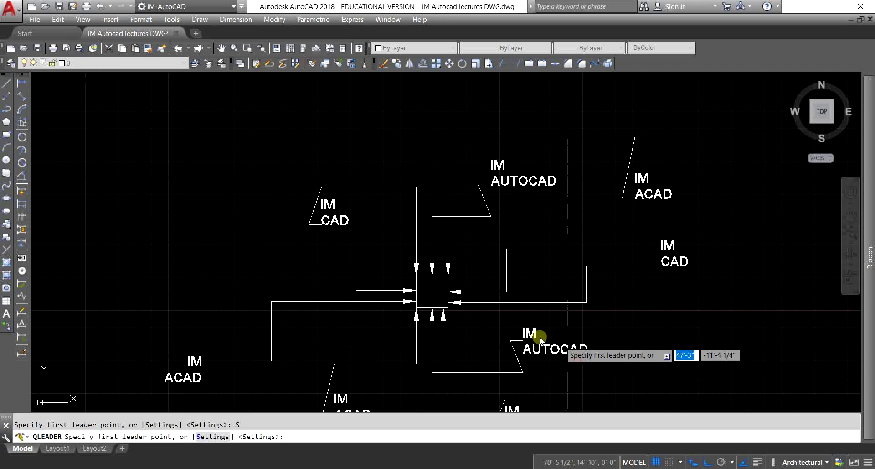
# Draw a text-free stepped leader from the rectangle's left side out left and up.
pyautogui.click(417, 275)
pyautogui.click(240, 275)
pyautogui.click(240, 165)
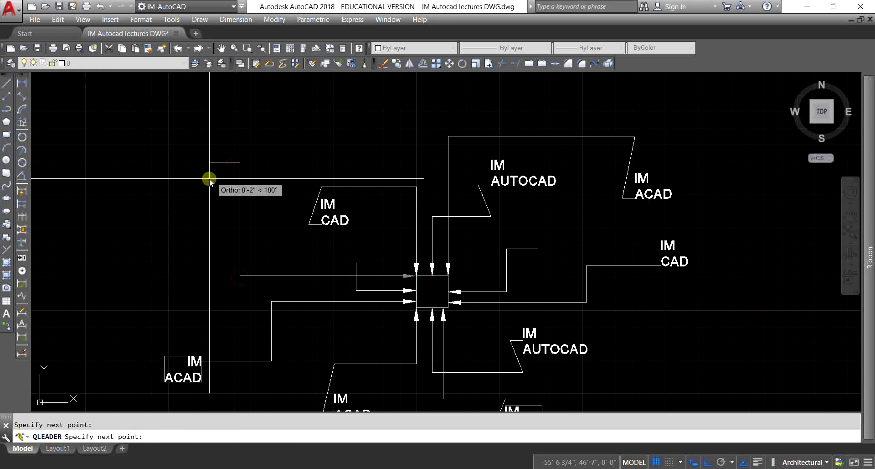
pyautogui.click(197, 182)
pyautogui.press('Escape')
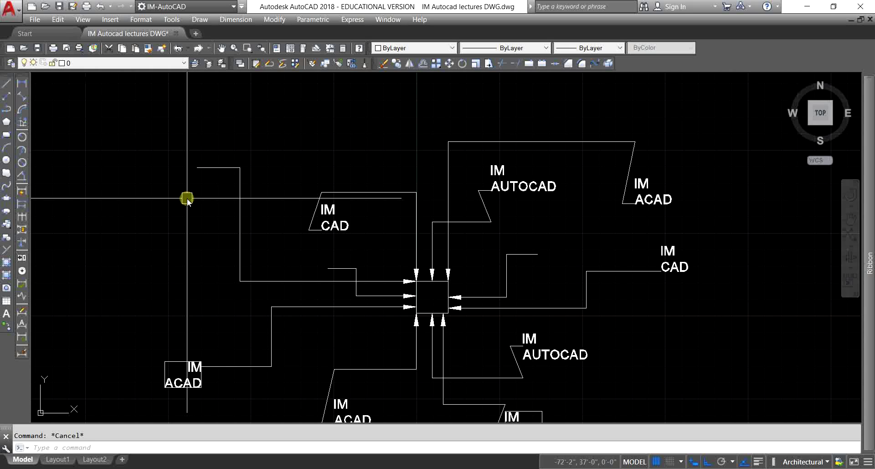
# Set quick leaders to MText annotation with no reuse and Spline leader lines.
pyautogui.write('le')
pyautogui.press('Return')
pyautogui.write('s')
pyautogui.press('Return')
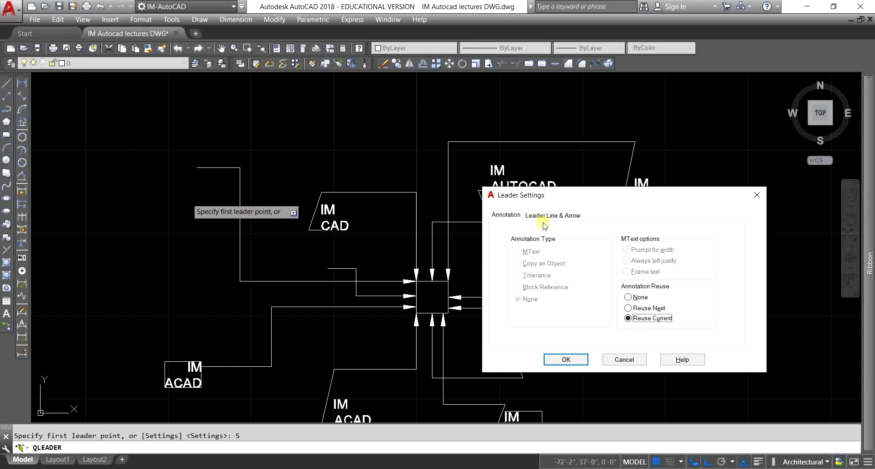
pyautogui.click(541, 218)
pyautogui.click(522, 221)
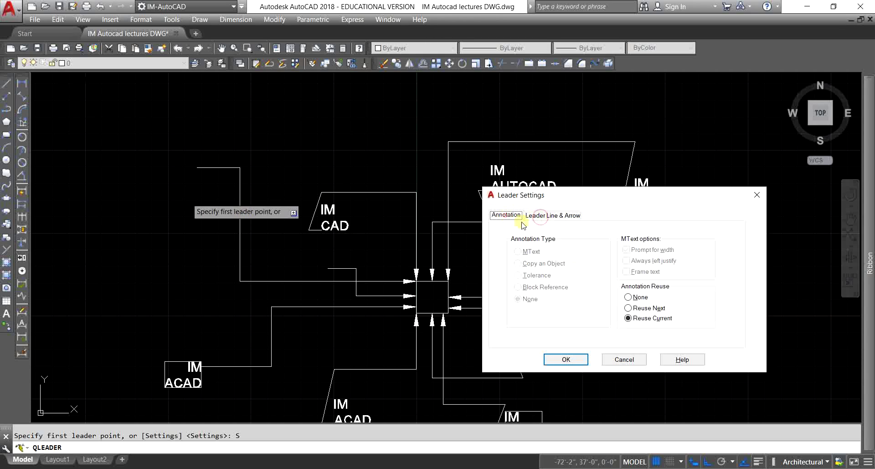
pyautogui.click(629, 297)
pyautogui.click(518, 251)
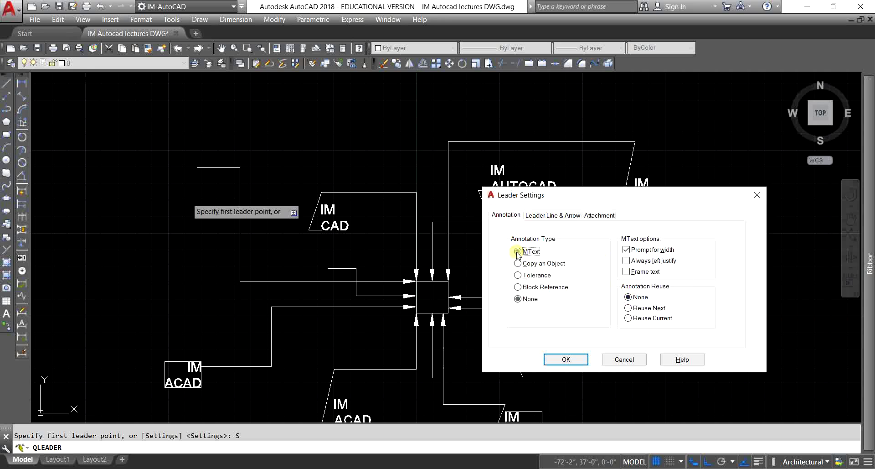
pyautogui.click(549, 216)
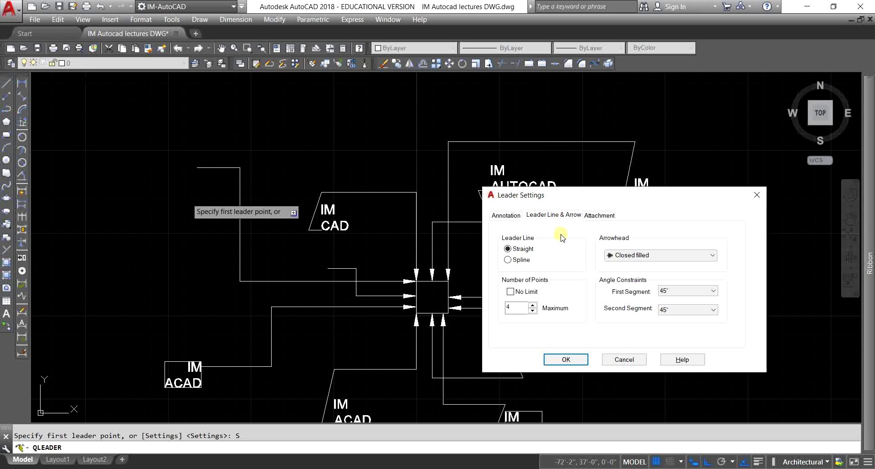
pyautogui.click(521, 260)
pyautogui.click(563, 359)
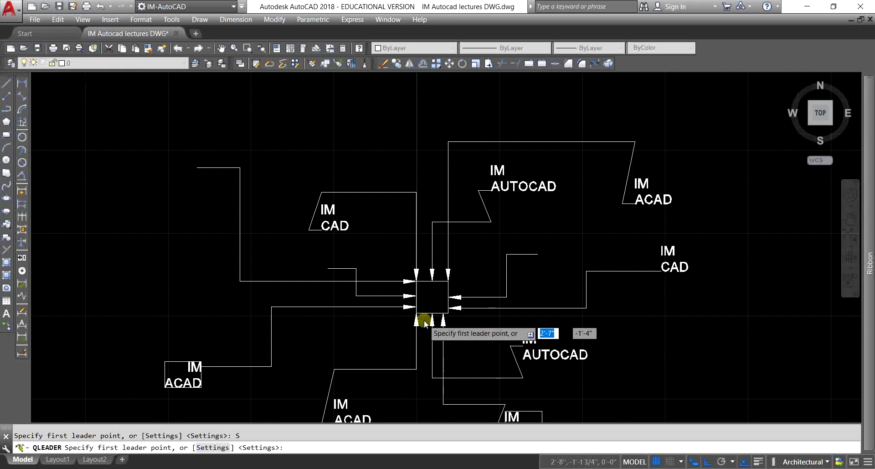
# Pick the spline leader's points from the small square's left side out to the left.
pyautogui.scroll(8, 429, 319)
pyautogui.scroll(-6, 569, 261)
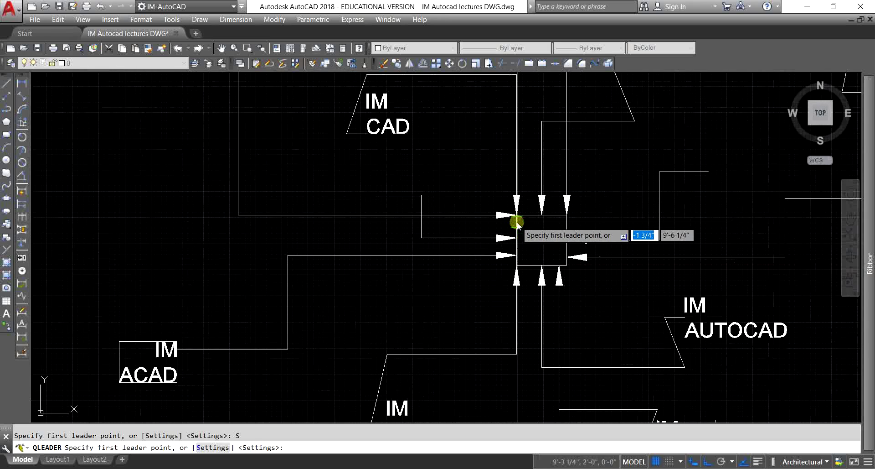
pyautogui.click(515, 227)
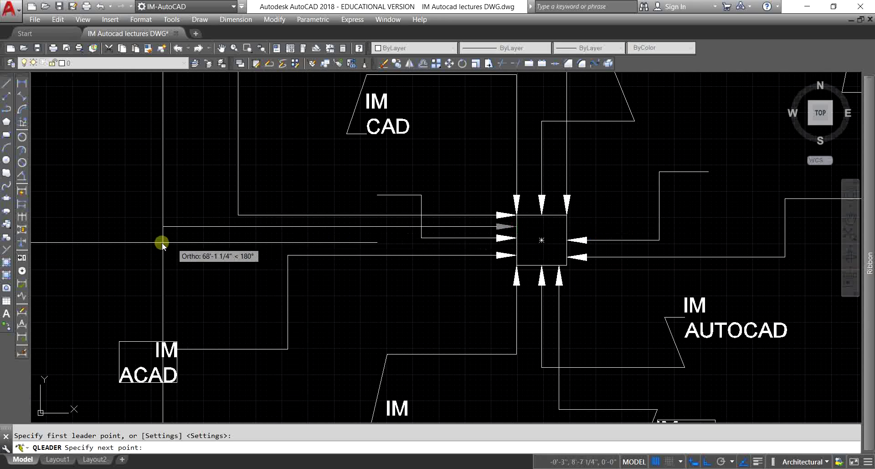
pyautogui.click(157, 244)
pyautogui.moveTo(194, 272); pyautogui.dragTo(442, 292, button='middle')
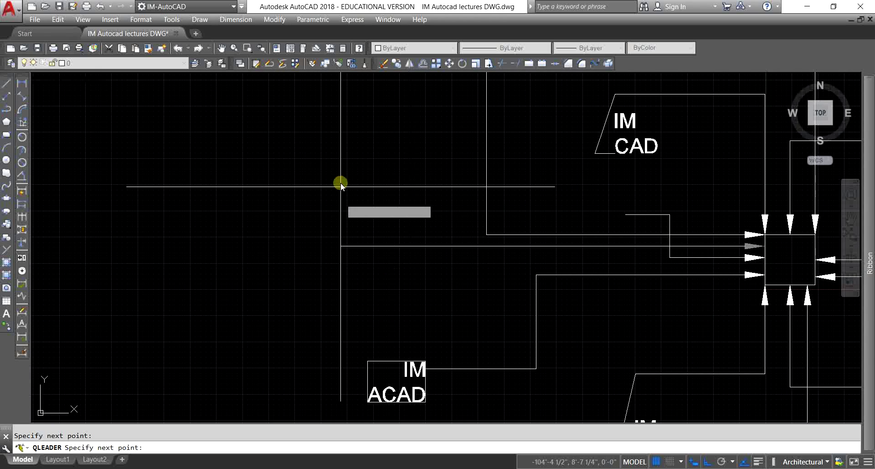
pyautogui.click(342, 173)
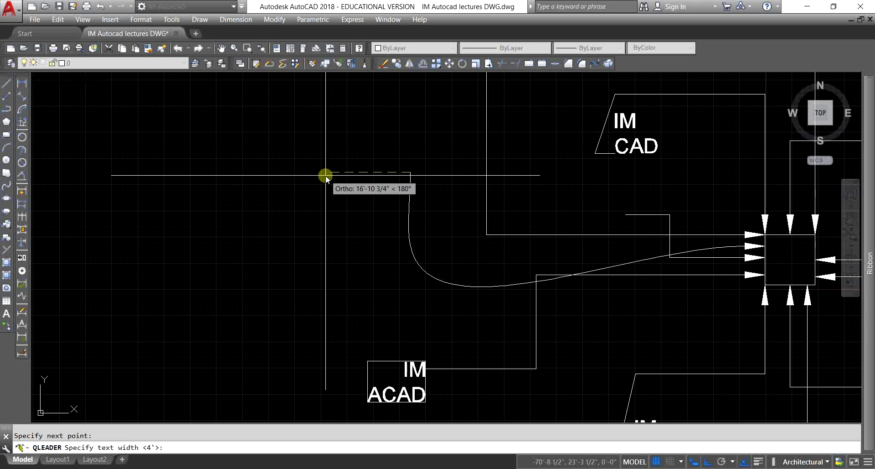
# Give the callout a text width of 4 and the two lines IM and AUTOCAD.
pyautogui.write('4')
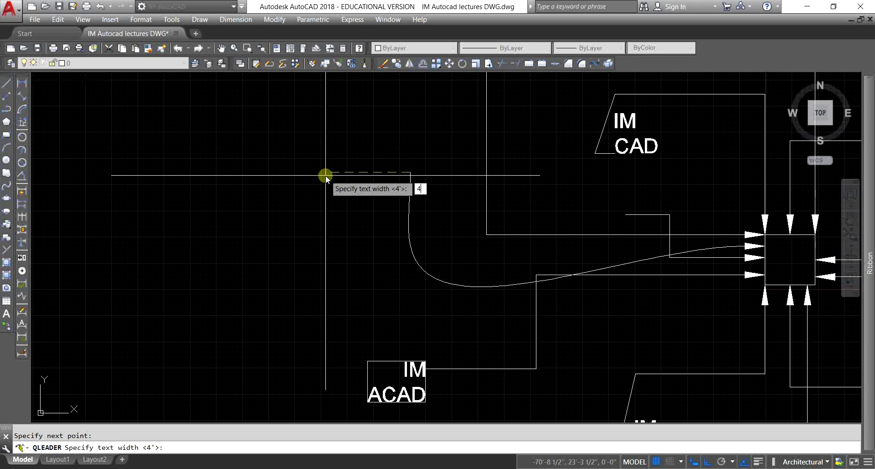
pyautogui.press('Return')
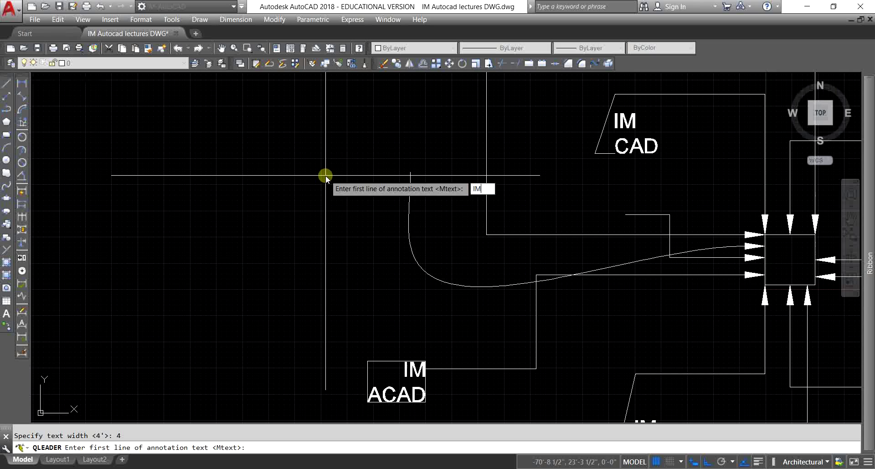
pyautogui.press('Return')
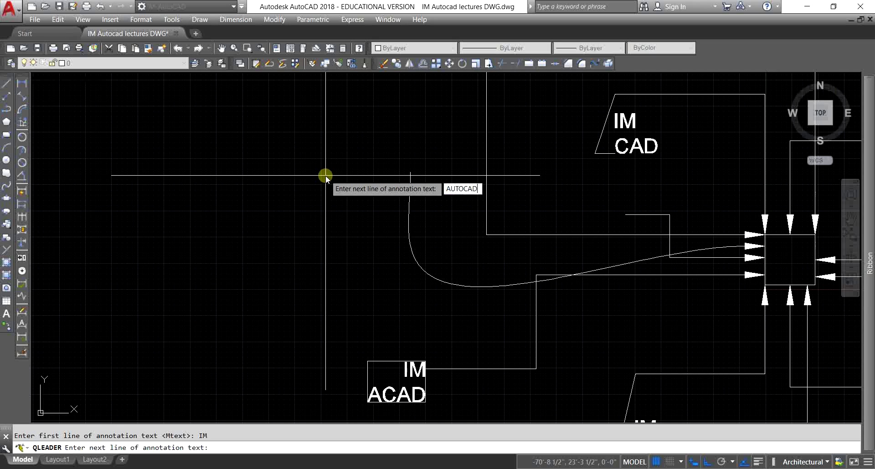
pyautogui.press('Return')
pyautogui.press('Return')
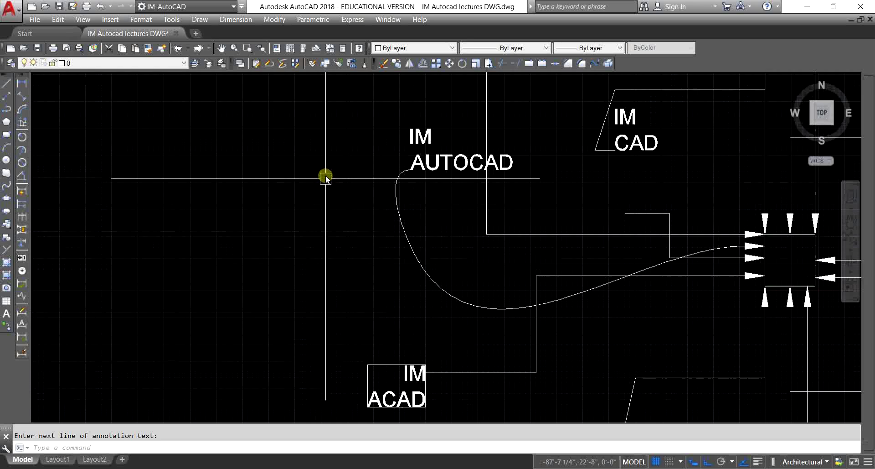
pyautogui.scroll(-2, 356, 244)
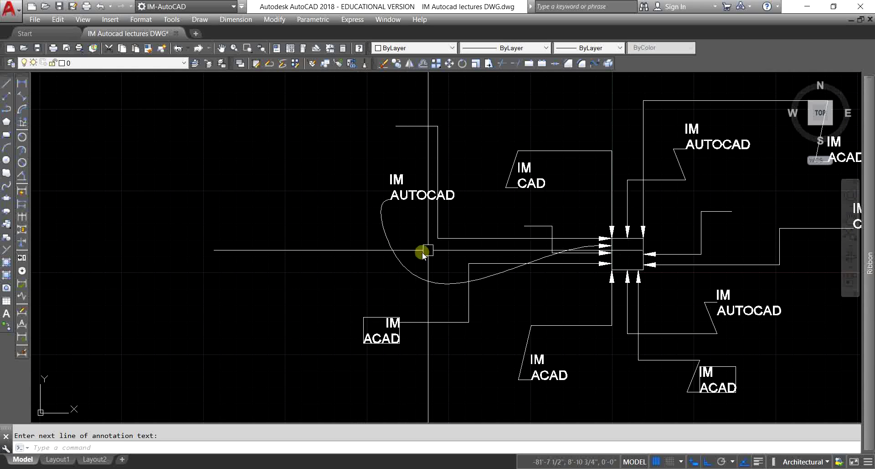
pyautogui.scroll(-2, 410, 257)
pyautogui.scroll(-1, 315, 254)
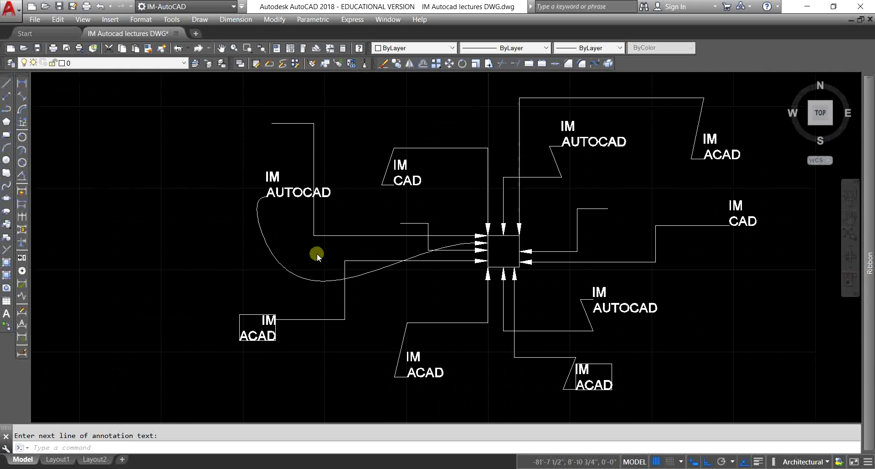
pyautogui.scroll(-2, 305, 251)
pyautogui.scroll(3, 357, 258)
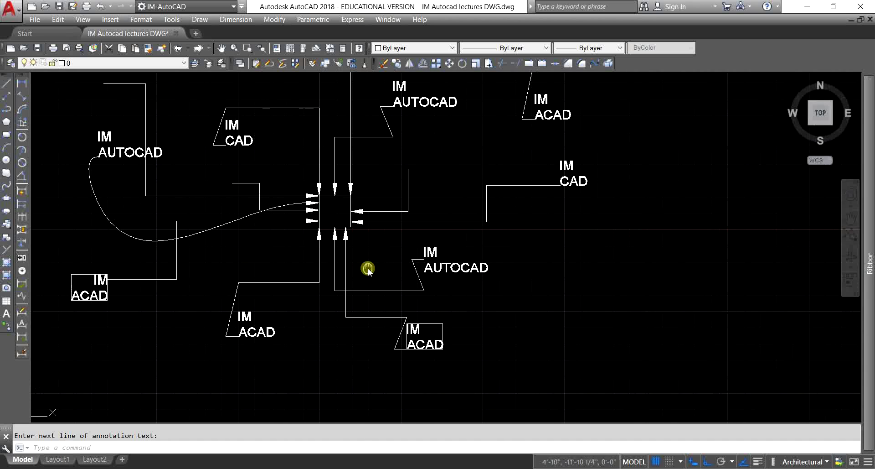
pyautogui.scroll(1, 364, 271)
# Start the rectangle command.
pyautogui.write('REC')
pyautogui.press('Return')
pyautogui.scroll(-4, 253, 246)
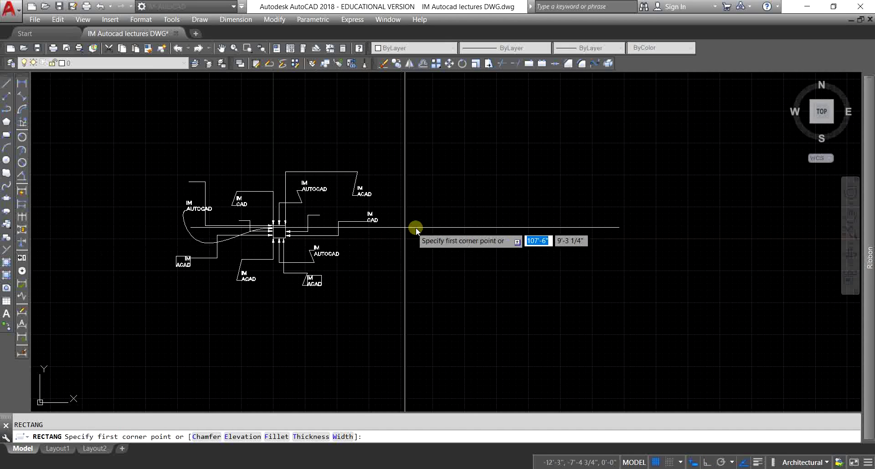
# Draw a square right of the callouts and reopen Leader Settings at the arrowhead list.
pyautogui.click(450, 217)
pyautogui.click(512, 271)
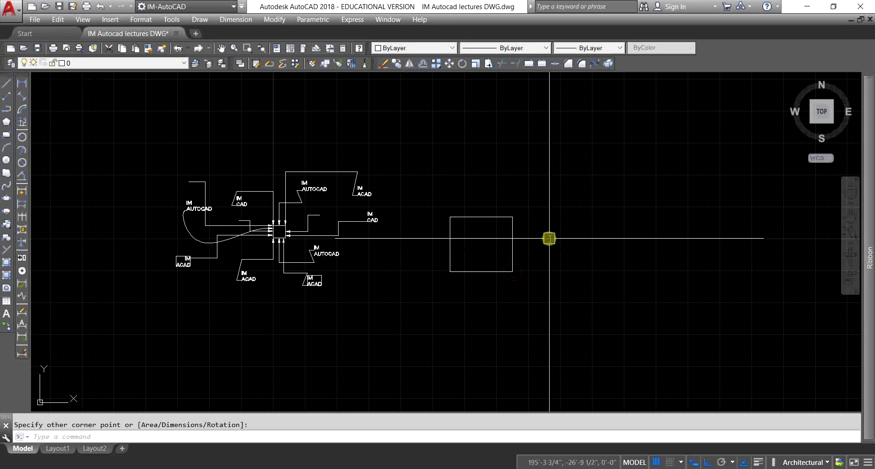
pyautogui.write('LE')
pyautogui.press('Return')
pyautogui.write('S')
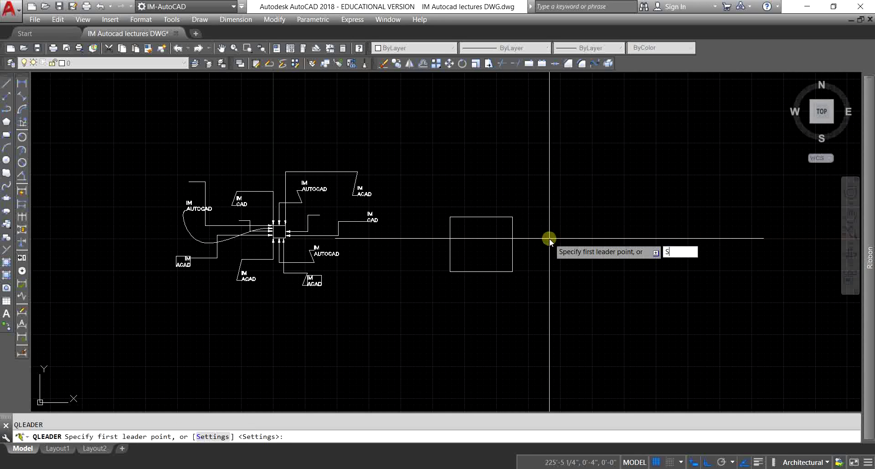
pyautogui.press('Return')
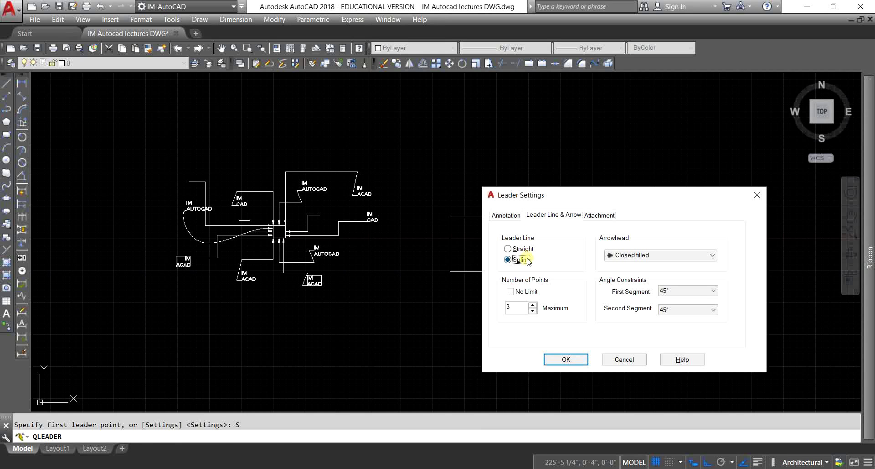
pyautogui.click(643, 259)
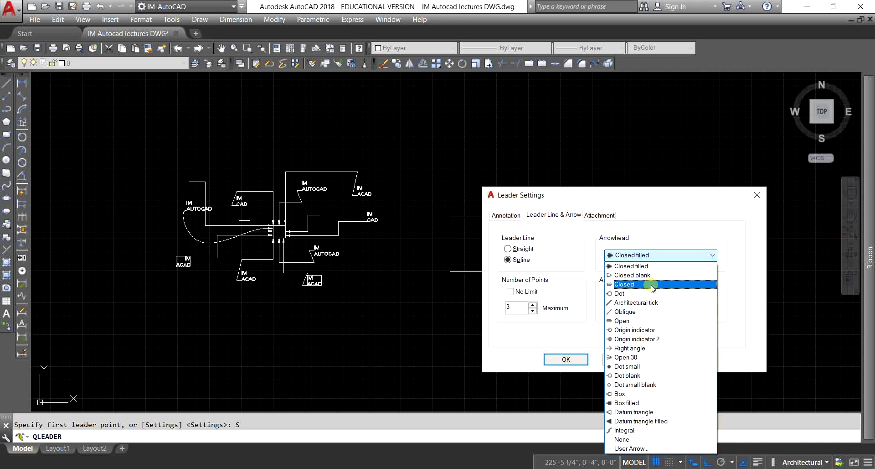
# Set Origin indicator 2 arrowheads, straight lines, 45° angles and a 4-point maximum.
pyautogui.click(646, 341)
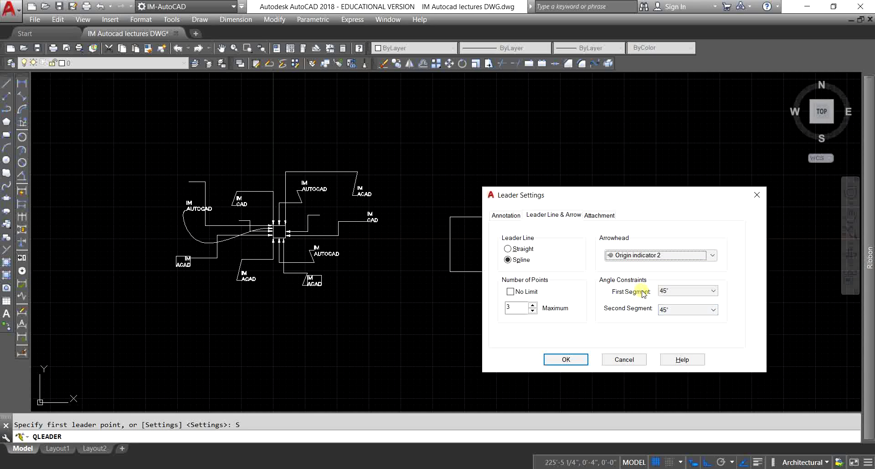
pyautogui.click(678, 296)
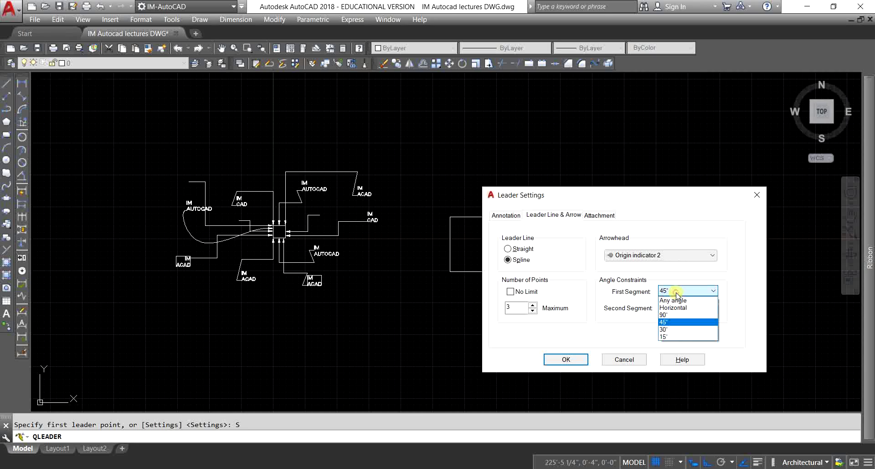
pyautogui.click(677, 325)
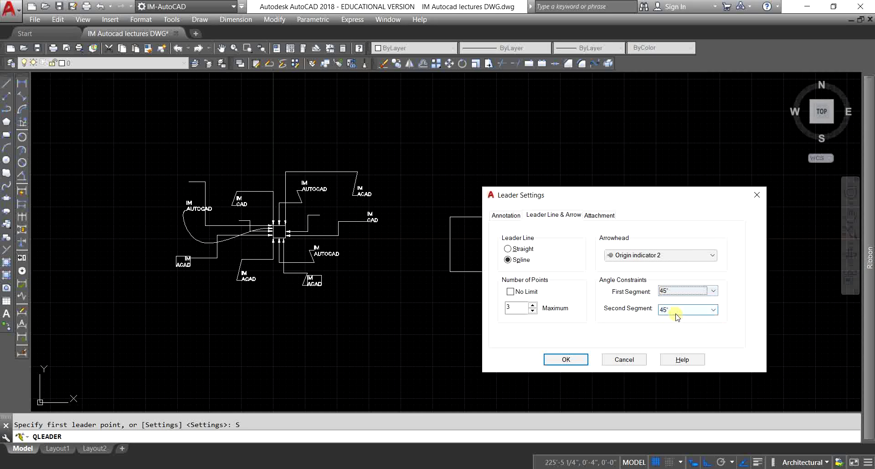
pyautogui.click(664, 308)
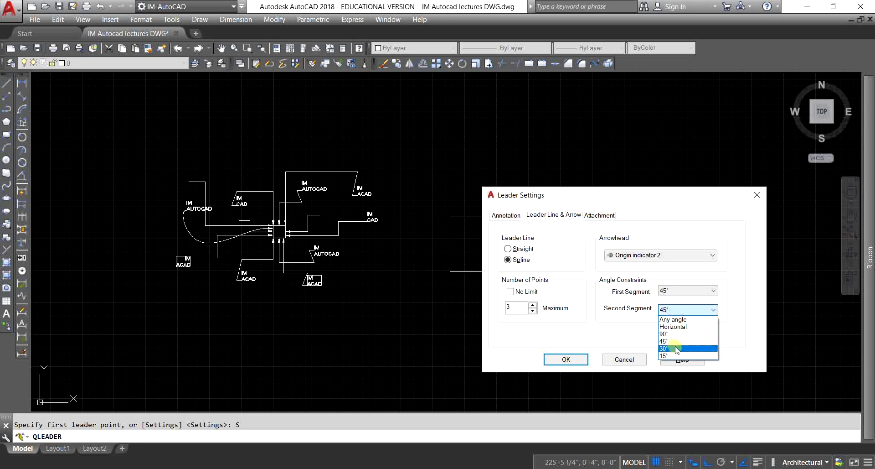
pyautogui.click(675, 341)
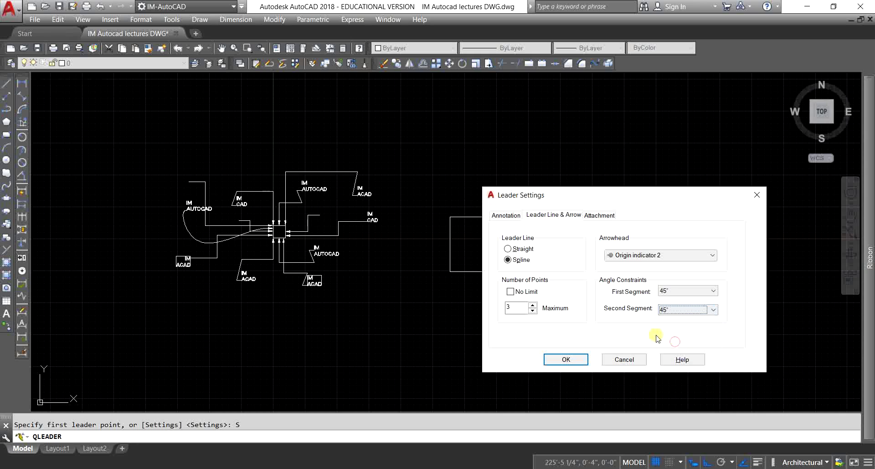
pyautogui.click(517, 249)
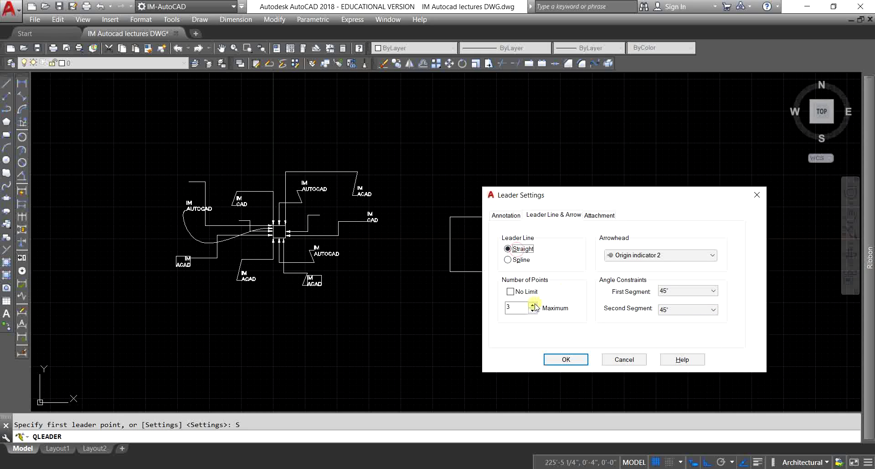
pyautogui.click(512, 309)
pyautogui.write('4')
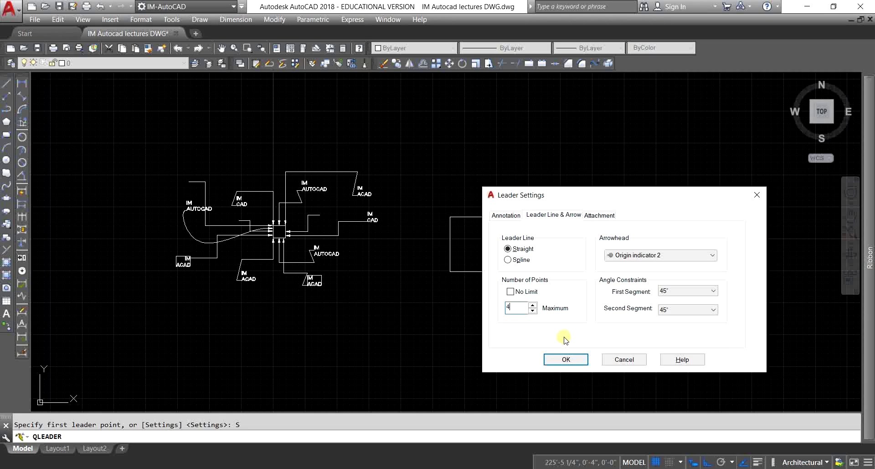
pyautogui.click(574, 363)
pyautogui.scroll(4, 502, 239)
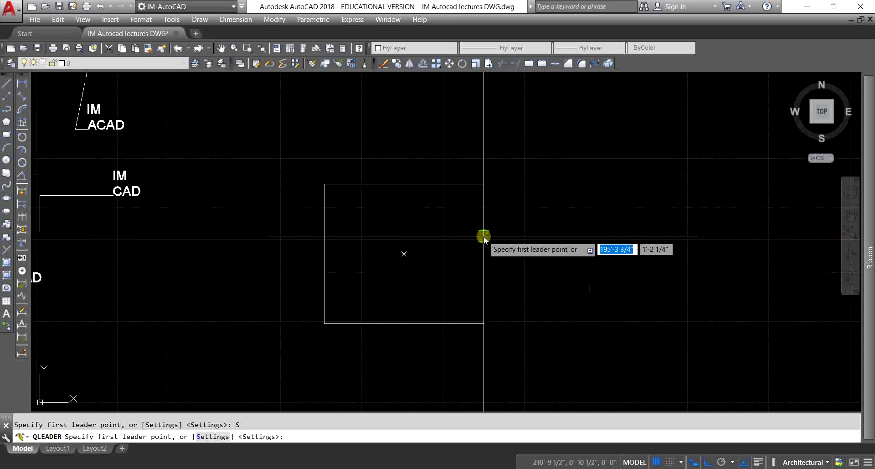
# Anchor the leader's first point on the second square's right edge, toggling Ortho while aiming onward.
pyautogui.click(484, 237)
pyautogui.moveTo(600, 248); pyautogui.dragTo(466, 250, button='middle')
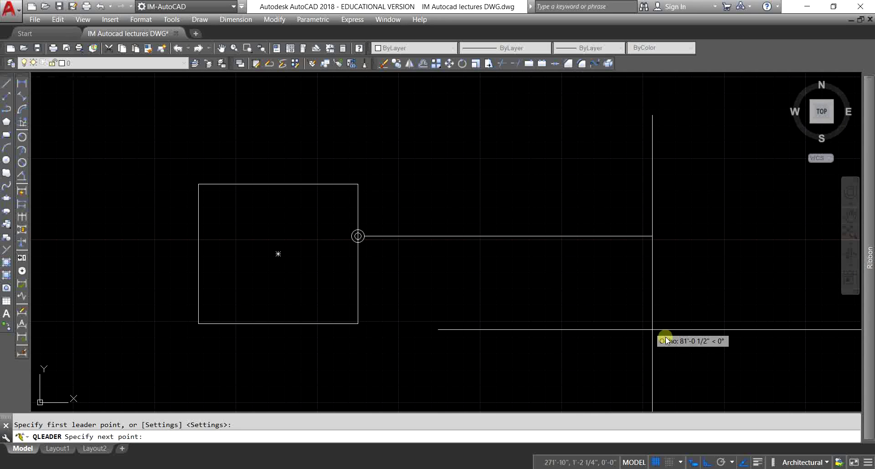
pyautogui.click(708, 463)
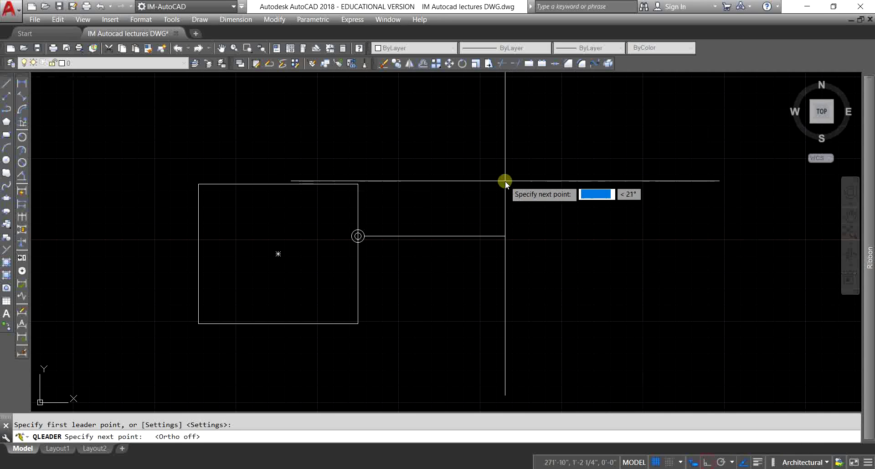
pyautogui.scroll(2, 451, 218)
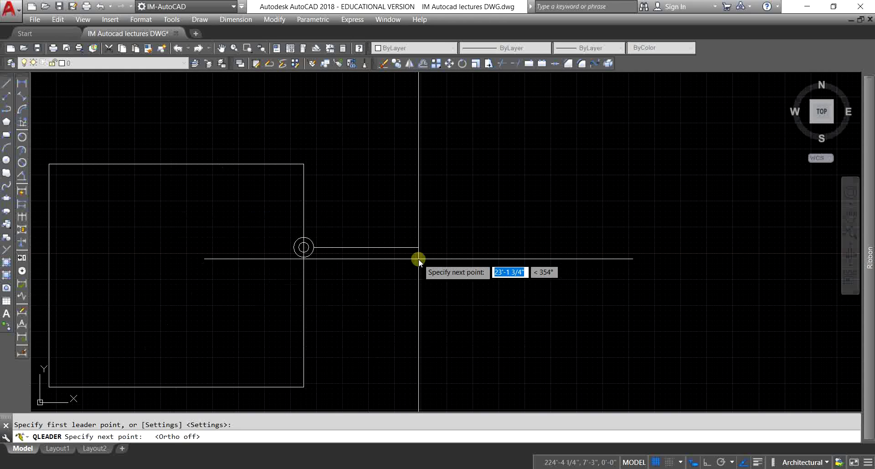
pyautogui.press('shift')
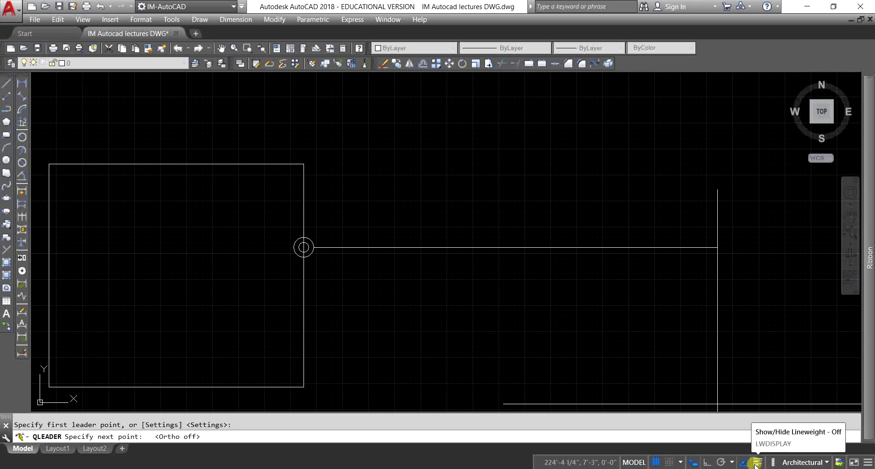
pyautogui.click(707, 462)
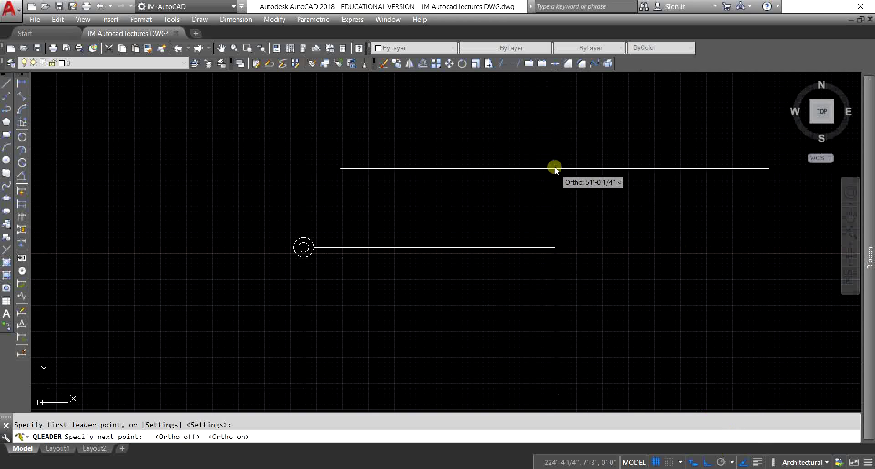
pyautogui.moveTo(523, 186); pyautogui.dragTo(565, 193, button='middle')
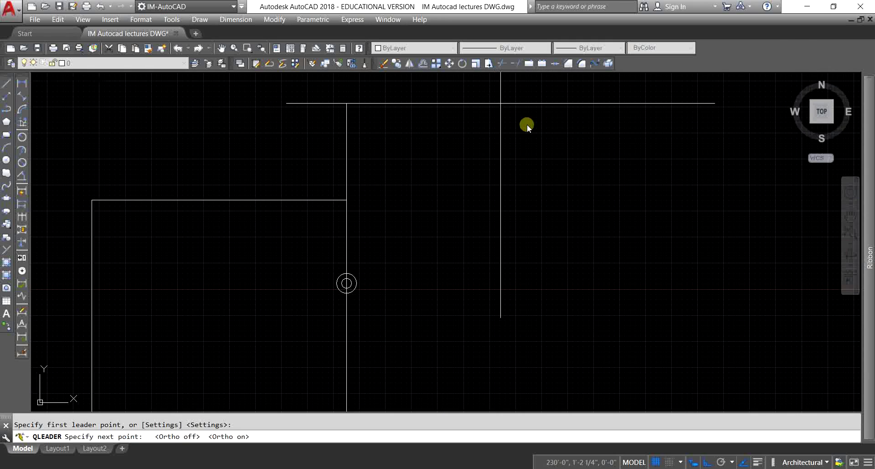
pyautogui.click(708, 462)
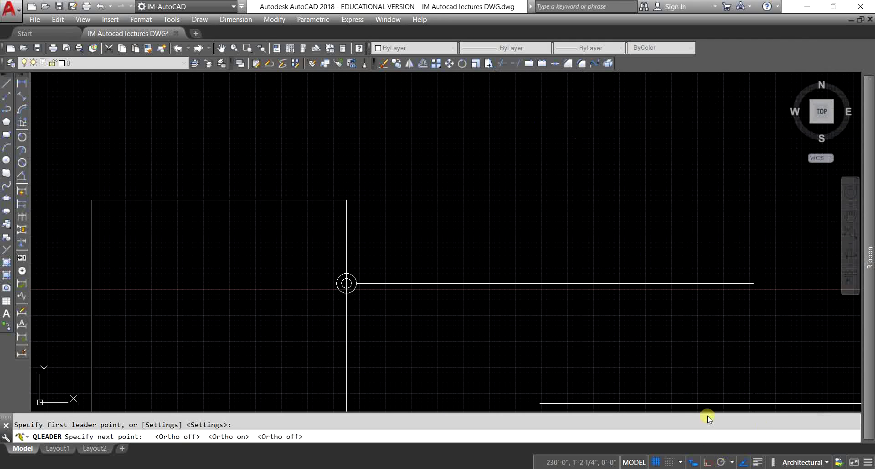
# Place the leader's two bend points and final vertex up and right of the square.
pyautogui.moveTo(588, 138)
pyautogui.mouseDown(button='middle')
pyautogui.moveTo(547, 185)
pyautogui.moveTo(455, 217)
pyautogui.mouseUp(button='middle')
pyautogui.click(523, 110)
pyautogui.scroll(-2, 478, 194)
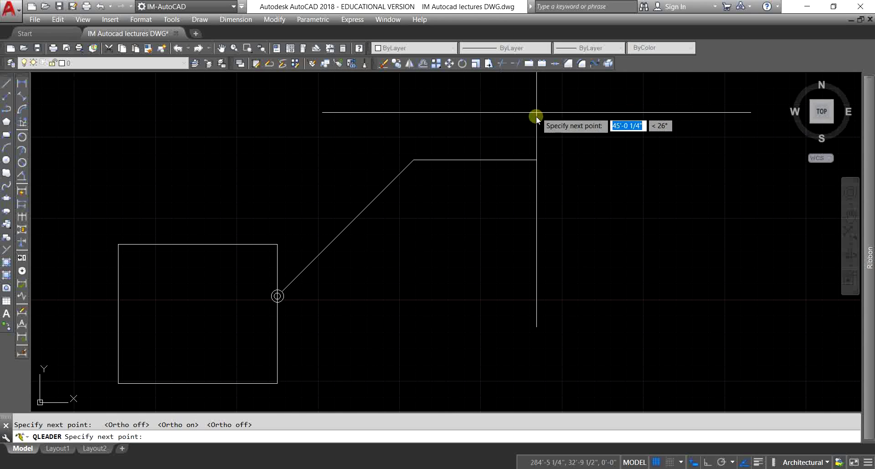
pyautogui.click(556, 163)
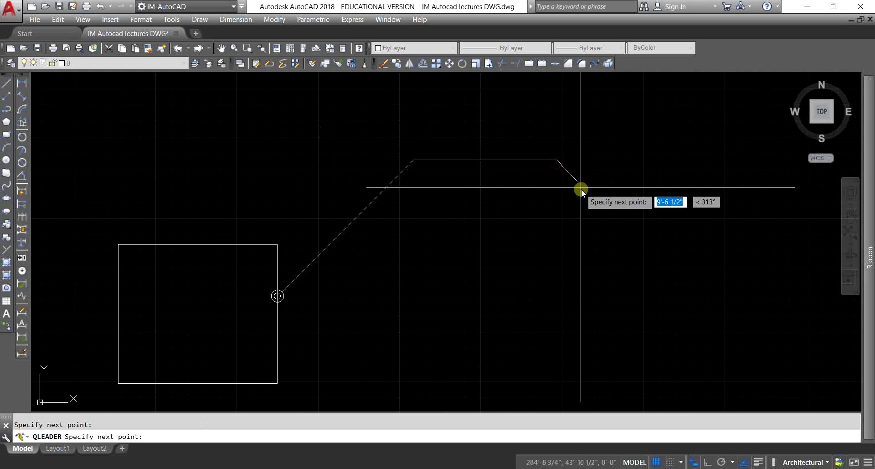
pyautogui.moveTo(611, 234)
pyautogui.mouseDown(button='middle')
pyautogui.moveTo(572, 250)
pyautogui.moveTo(544, 246)
pyautogui.mouseUp(button='middle')
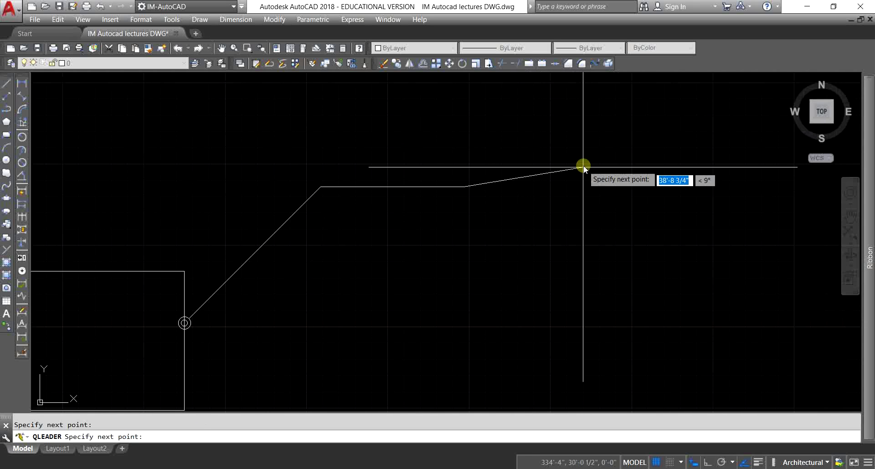
pyautogui.click(589, 128)
pyautogui.write('4')
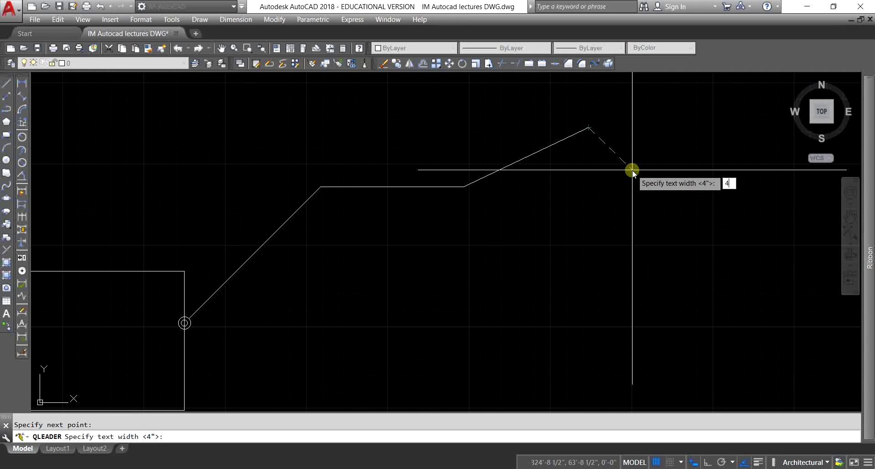
# Accept text width 4 and enter the two-line callout IM / CAD.
pyautogui.press('Return')
pyautogui.write('IM')
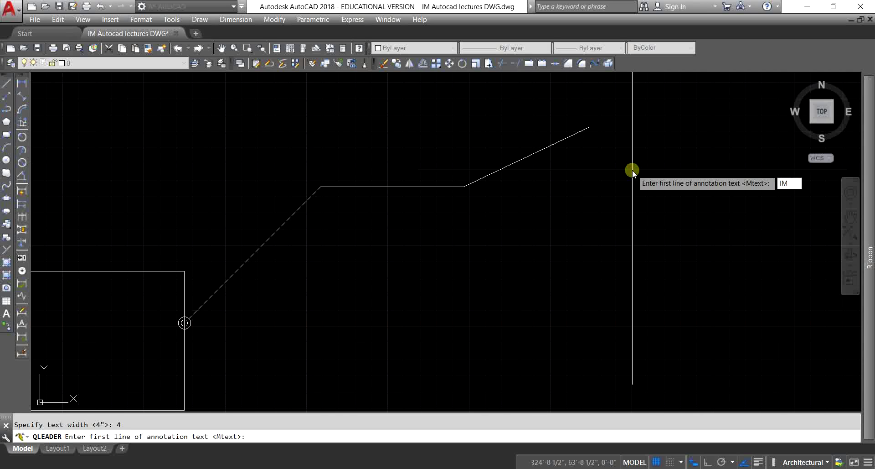
pyautogui.press('Return')
pyautogui.write('CAD')
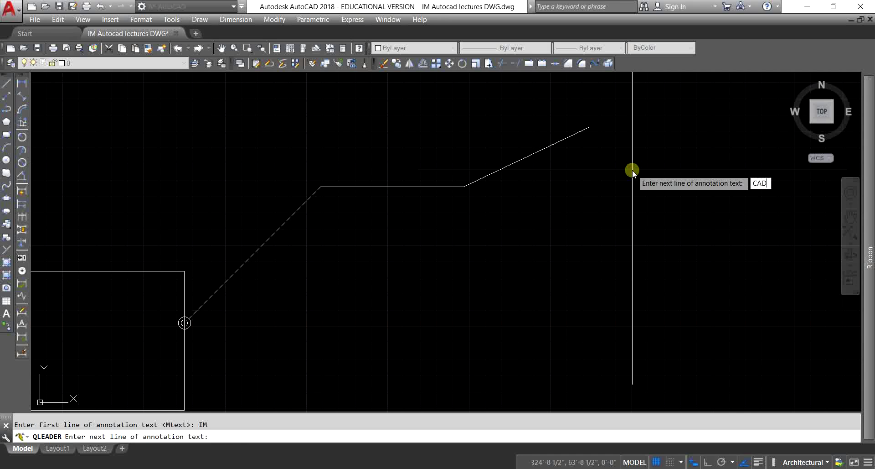
pyautogui.press('Return')
pyautogui.press('Return')
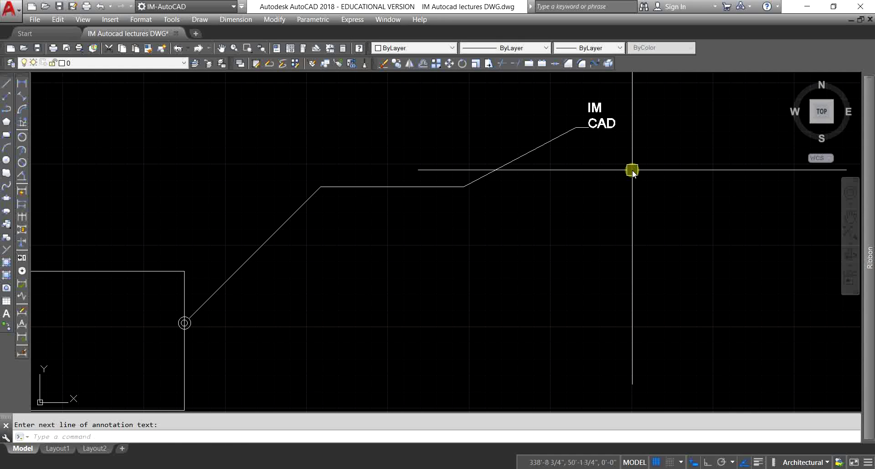
pyautogui.scroll(-2, 578, 221)
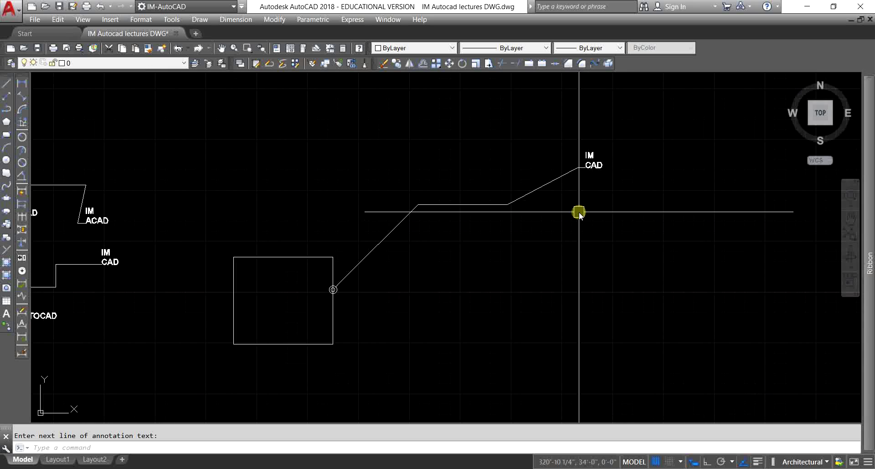
# In the LE leader settings, choose a Closed arrowhead and Middle of multi-line text on both sides.
pyautogui.write('le')
pyautogui.press('Return')
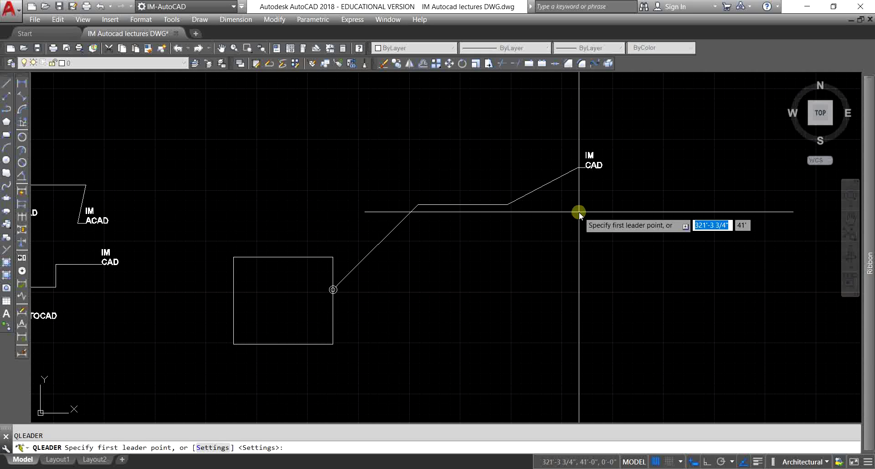
pyautogui.write('s')
pyautogui.press('Return')
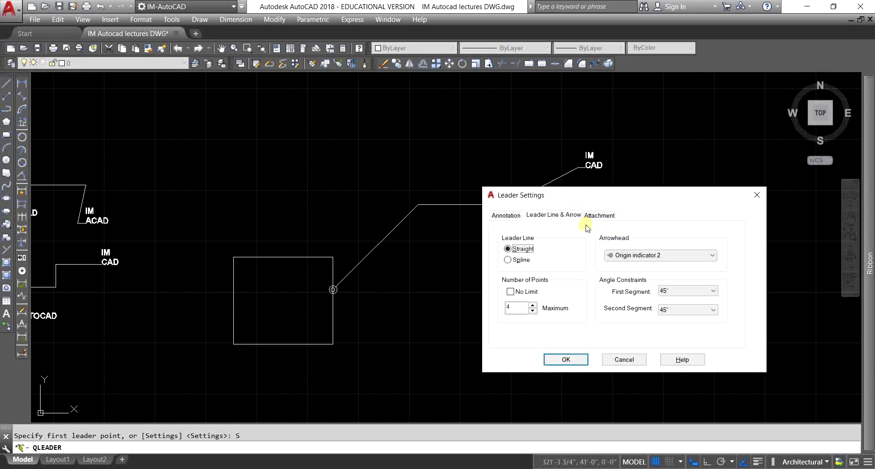
pyautogui.click(507, 215)
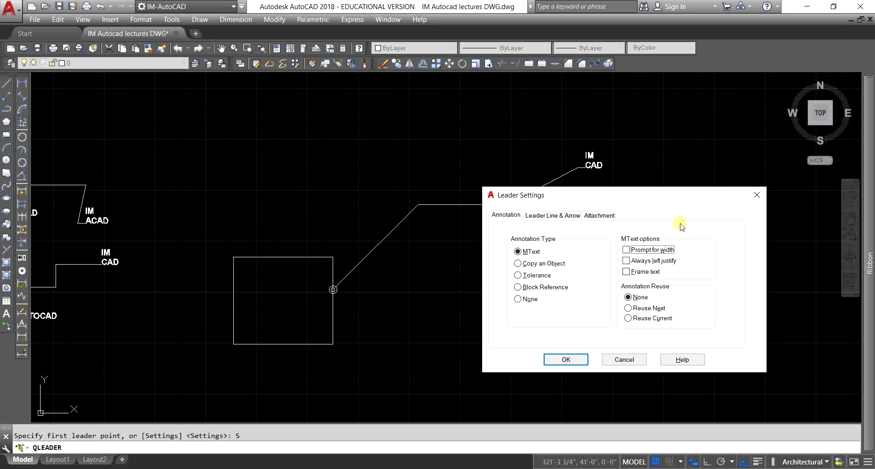
pyautogui.click(562, 216)
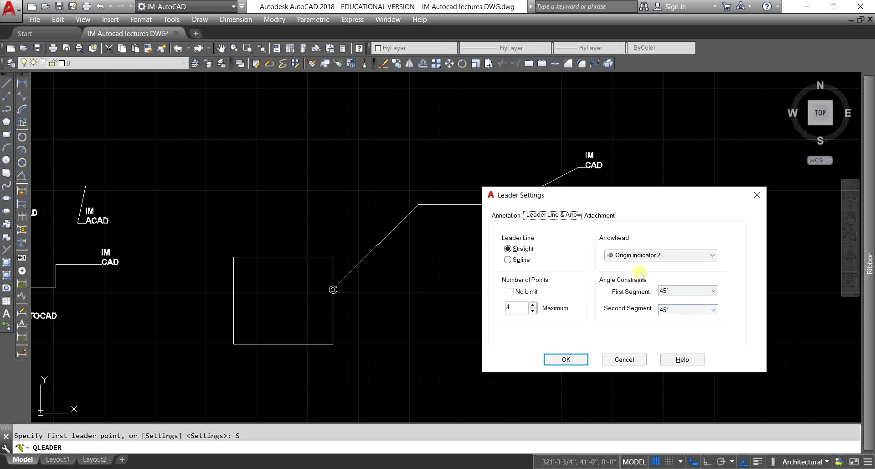
pyautogui.click(657, 255)
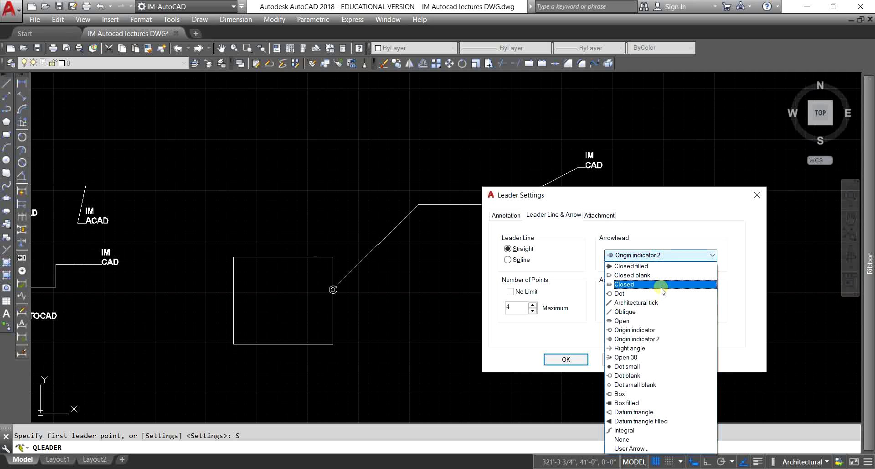
pyautogui.click(662, 285)
pyautogui.click(599, 215)
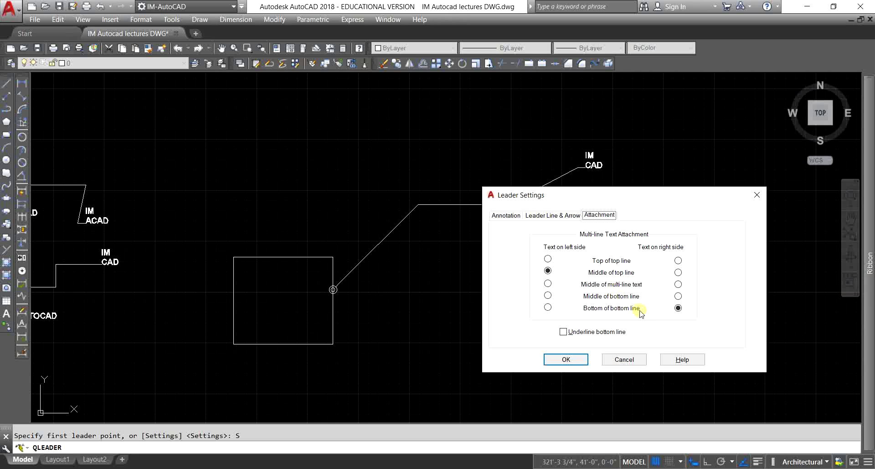
pyautogui.click(677, 273)
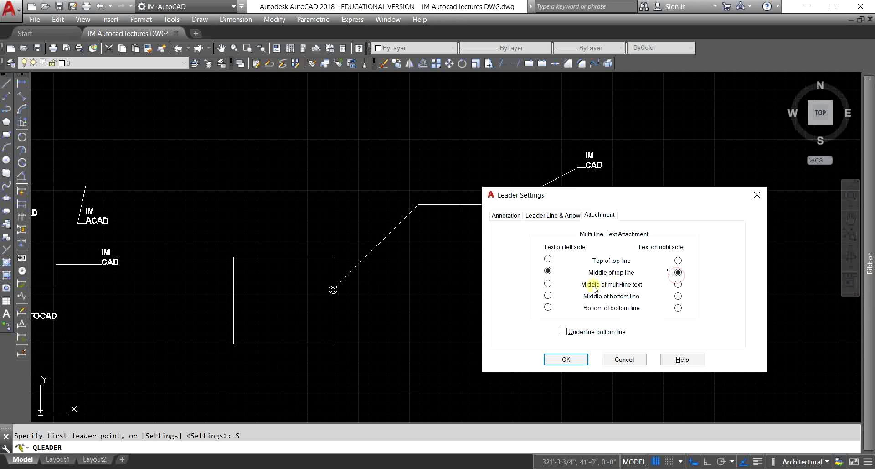
pyautogui.click(548, 283)
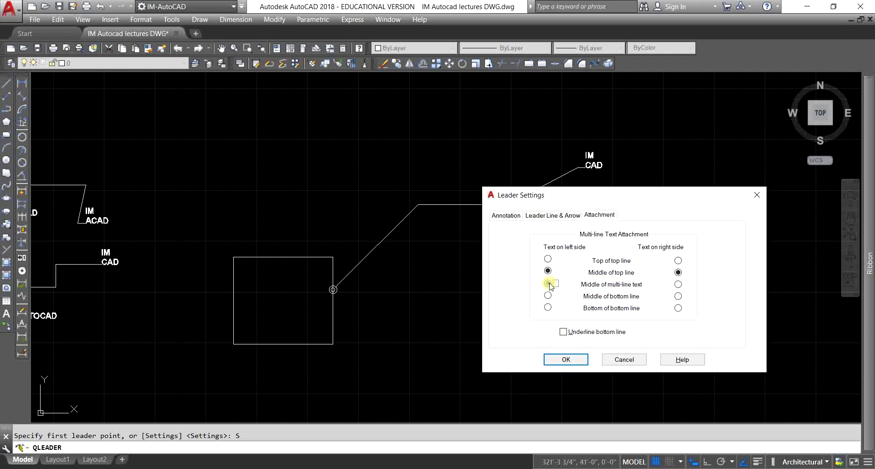
pyautogui.click(678, 284)
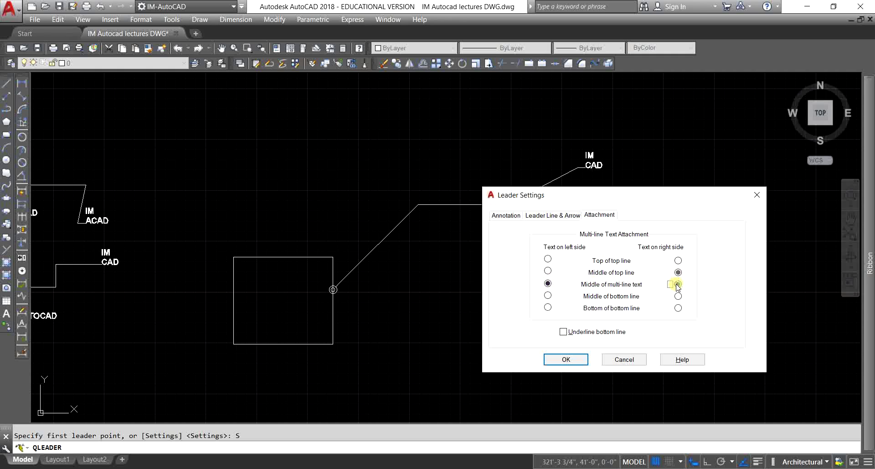
pyautogui.click(568, 360)
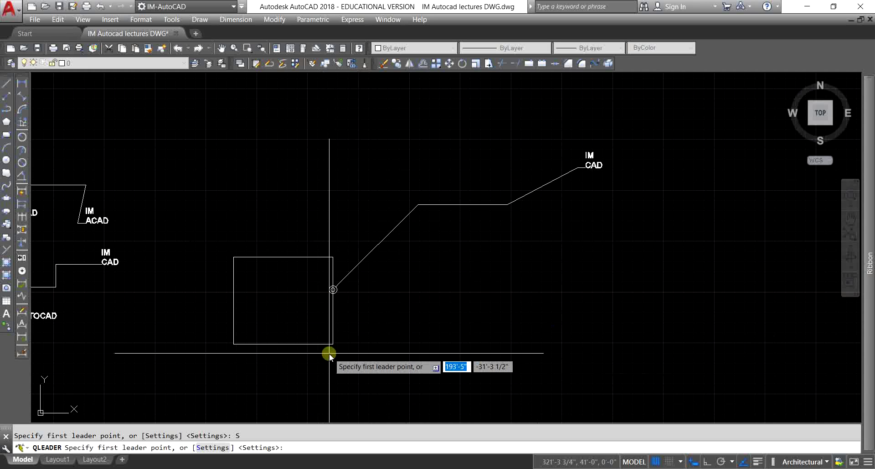
# Draw a closed-arrow leader from the rectangle's right edge with the two-line text IM / AUTOCAD.
pyautogui.scroll(2, 329, 353)
pyautogui.click(336, 333)
pyautogui.scroll(-1, 303, 336)
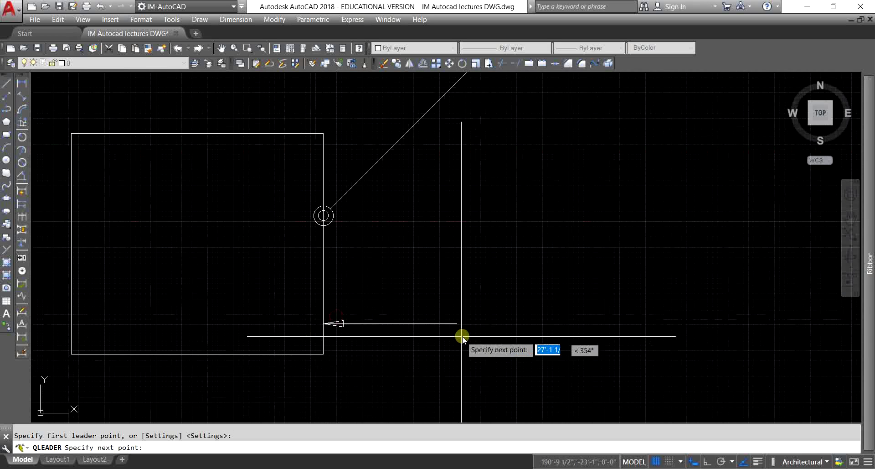
pyautogui.click(541, 326)
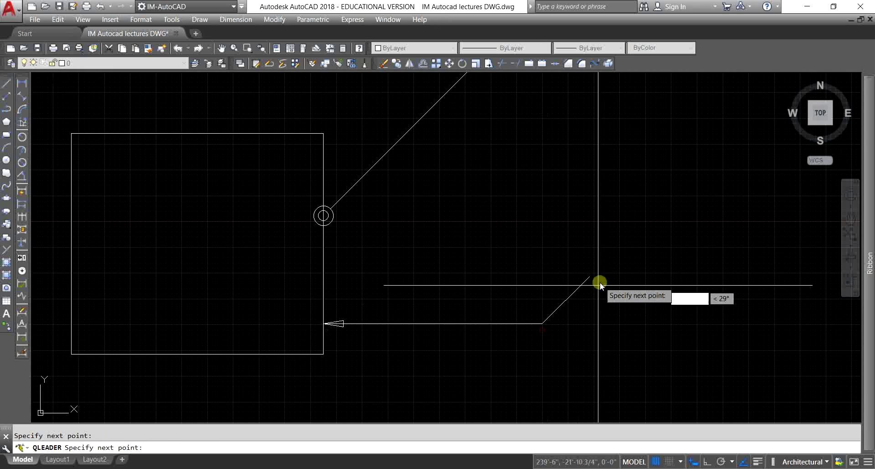
pyautogui.click(623, 245)
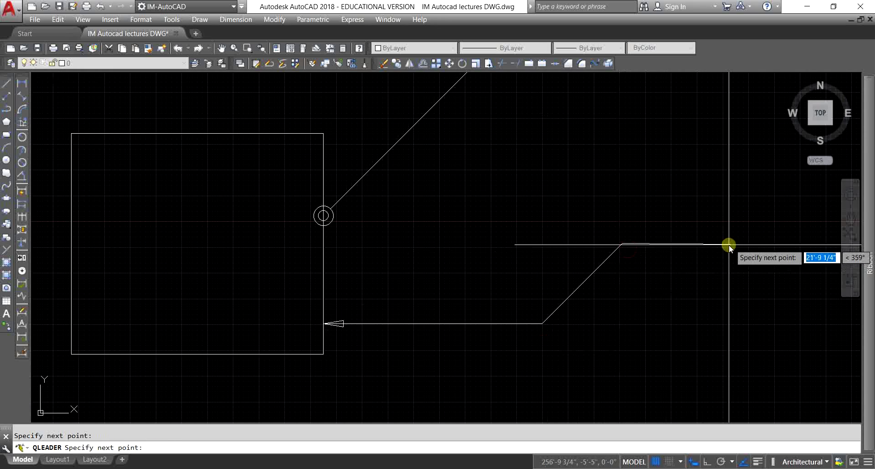
pyautogui.moveTo(729, 245); pyautogui.dragTo(537, 253, button='middle')
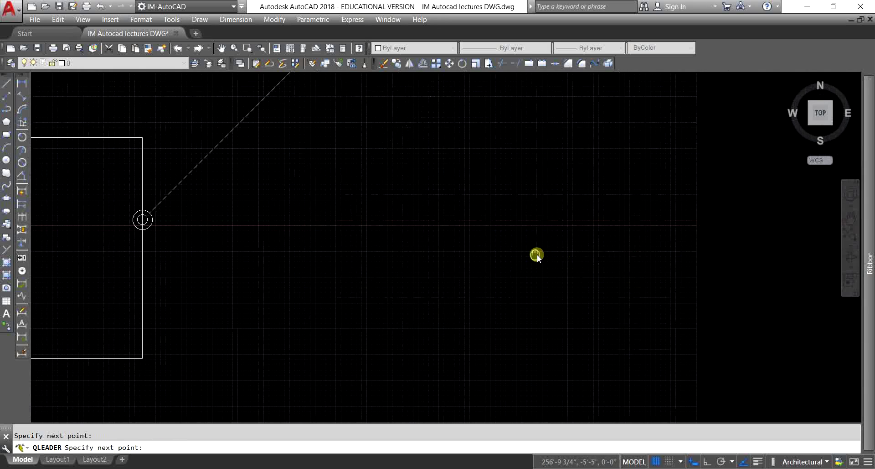
pyautogui.click(633, 246)
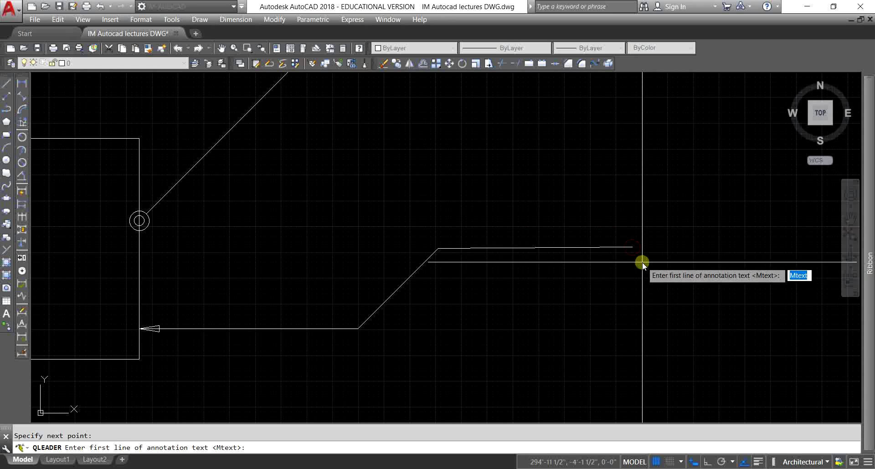
pyautogui.write('IM')
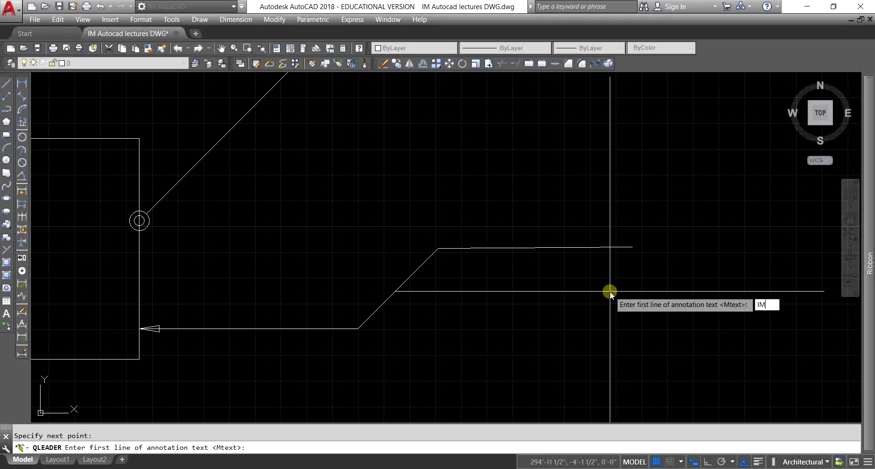
pyautogui.press('Return')
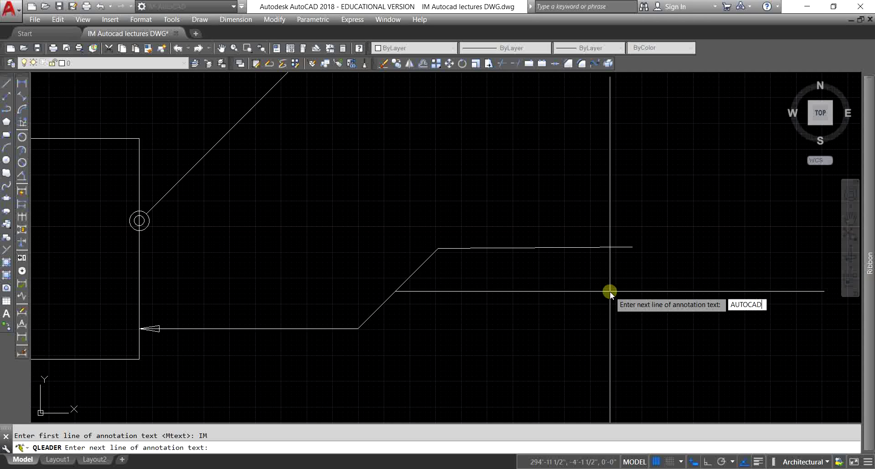
pyautogui.press('Return')
pyautogui.press('Return')
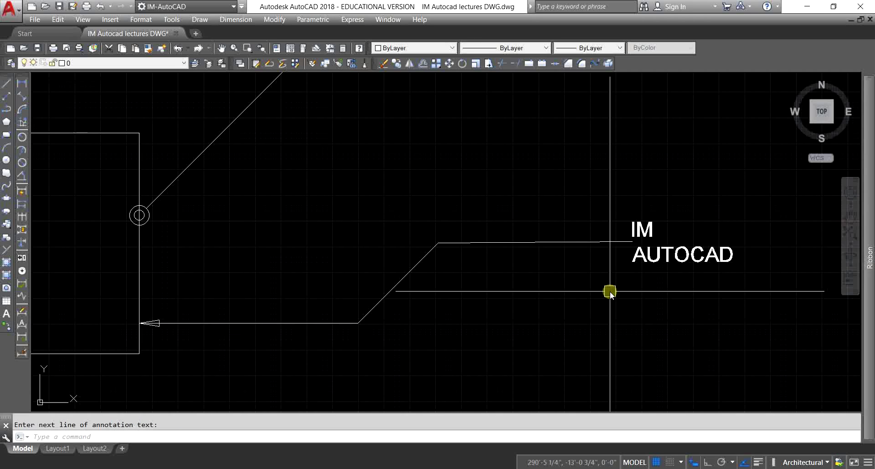
# Reframe the view around the rectangle and both callouts, then start another quick leader (LE).
pyautogui.scroll(2, 646, 235)
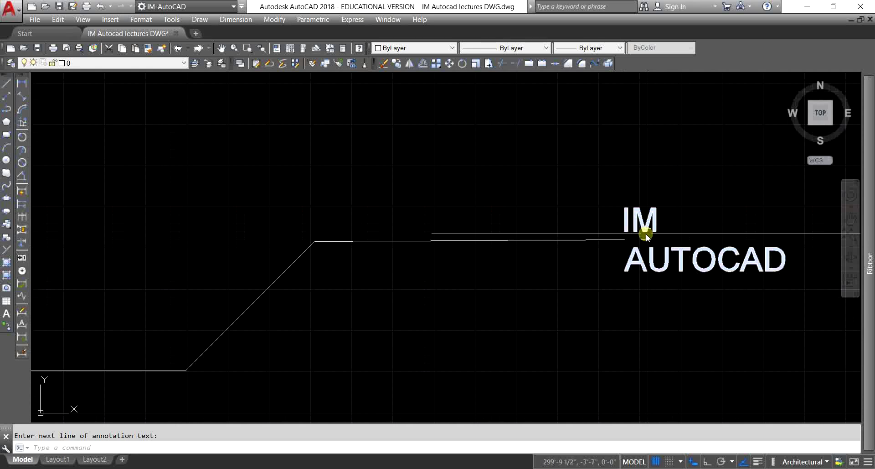
pyautogui.scroll(-3, 619, 248)
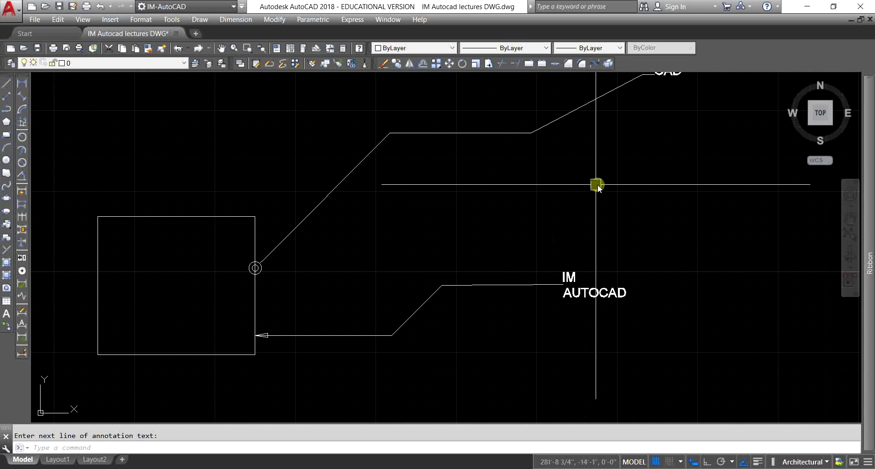
pyautogui.moveTo(595, 186); pyautogui.dragTo(548, 209, button='middle')
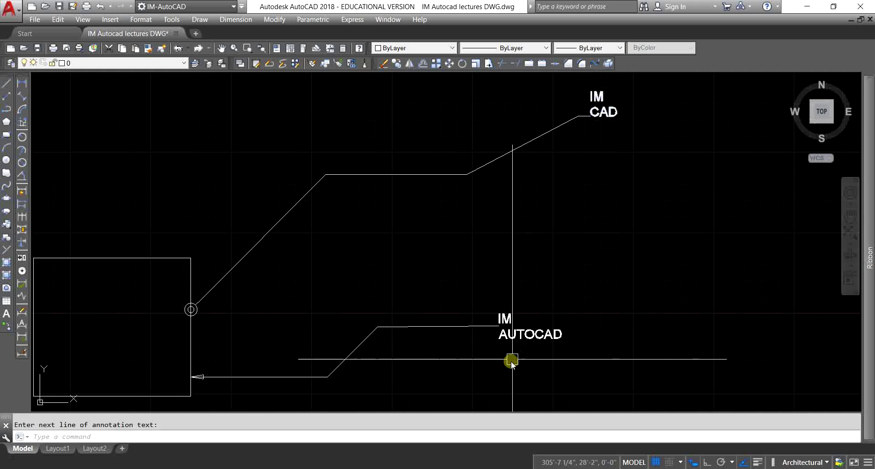
pyautogui.scroll(2, 513, 360)
pyautogui.moveTo(521, 361); pyautogui.dragTo(519, 314, button='middle')
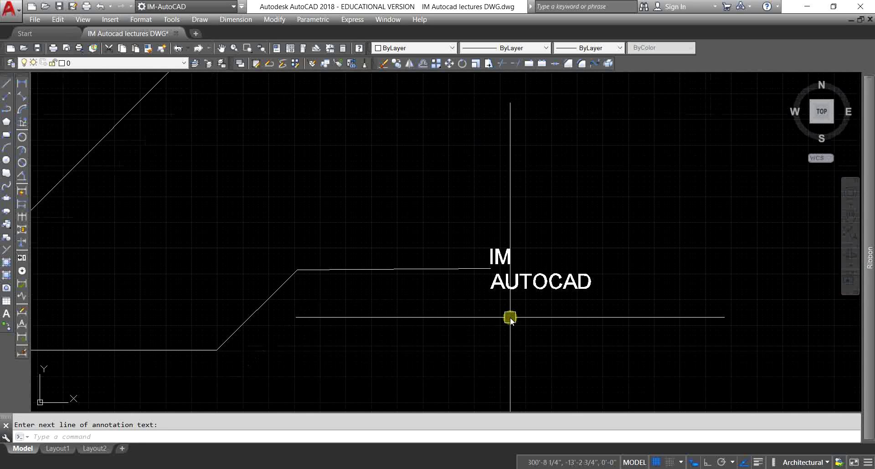
pyautogui.write('le')
pyautogui.press('Return')
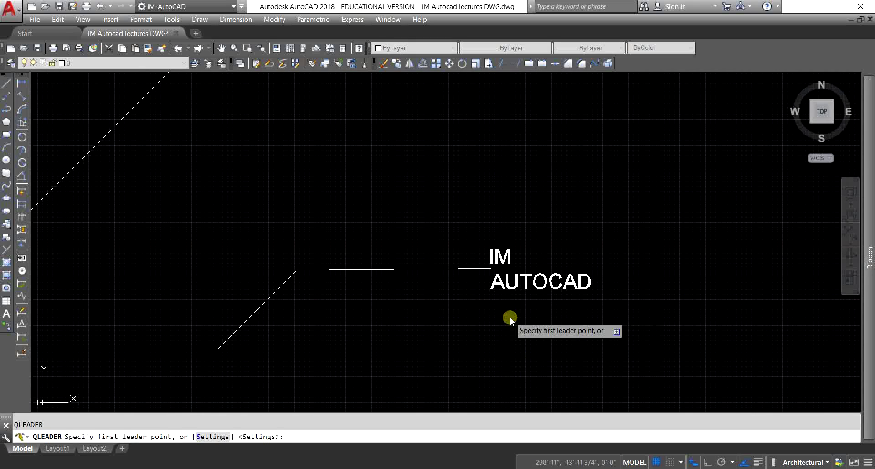
# Turn on Underline bottom line in the leader attachment settings and confirm them.
pyautogui.write('s')
pyautogui.press('Return')
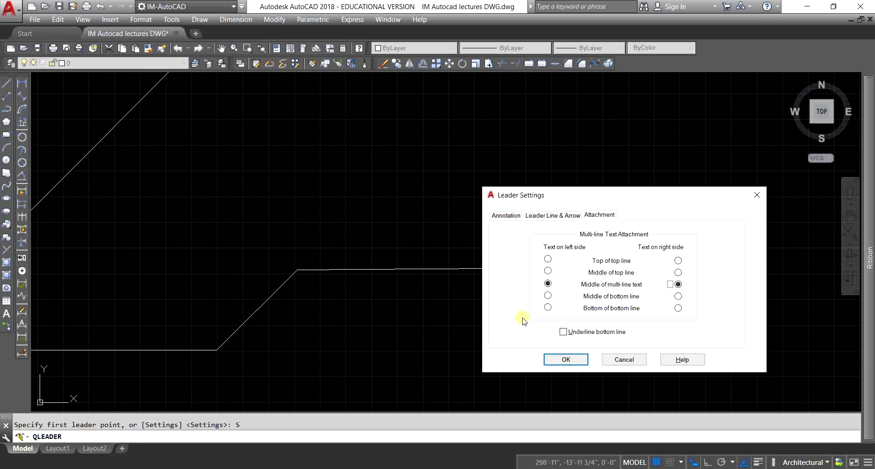
pyautogui.click(581, 332)
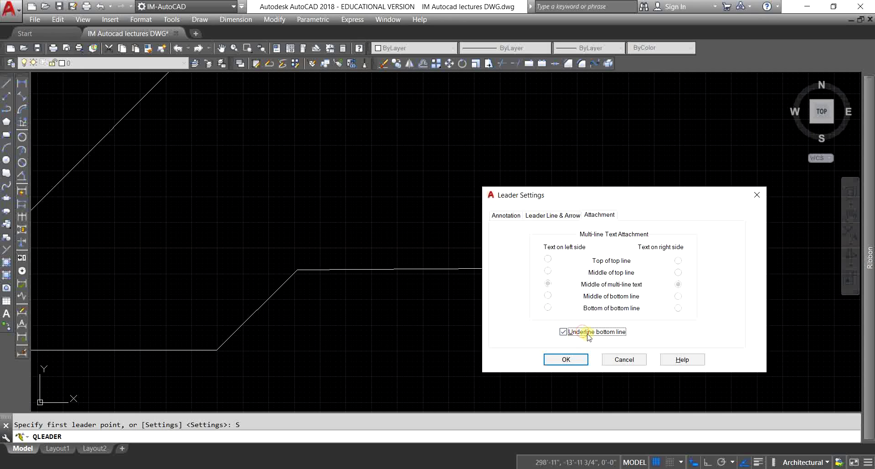
pyautogui.click(573, 364)
pyautogui.scroll(-5, 551, 254)
pyautogui.scroll(4, 456, 287)
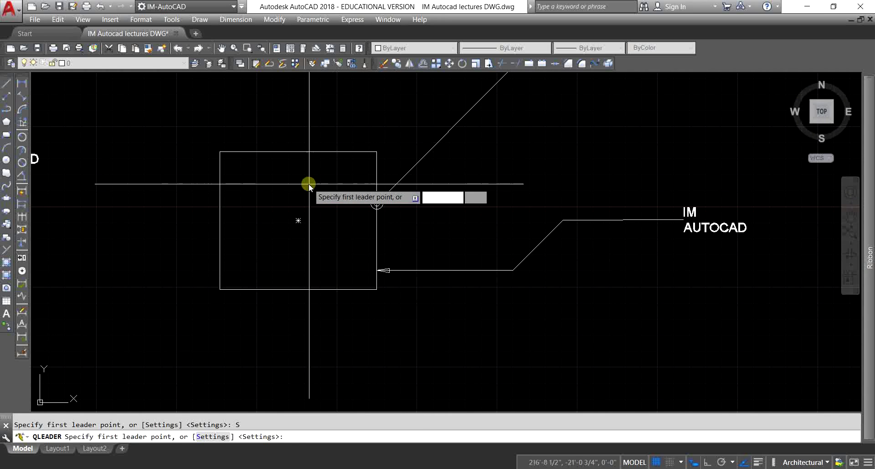
# Start a leader on the rectangle's top edge, then cancel it with Esc.
pyautogui.click(299, 151)
pyautogui.moveTo(320, 211); pyautogui.dragTo(308, 316, button='middle')
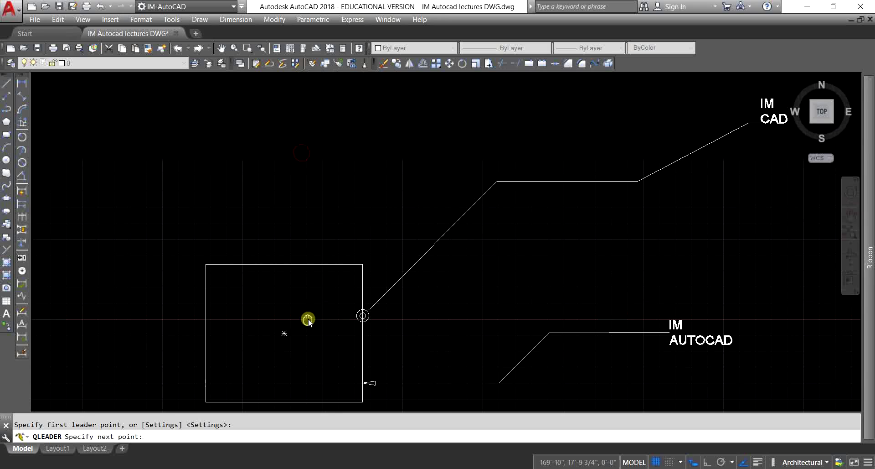
pyautogui.click(331, 144)
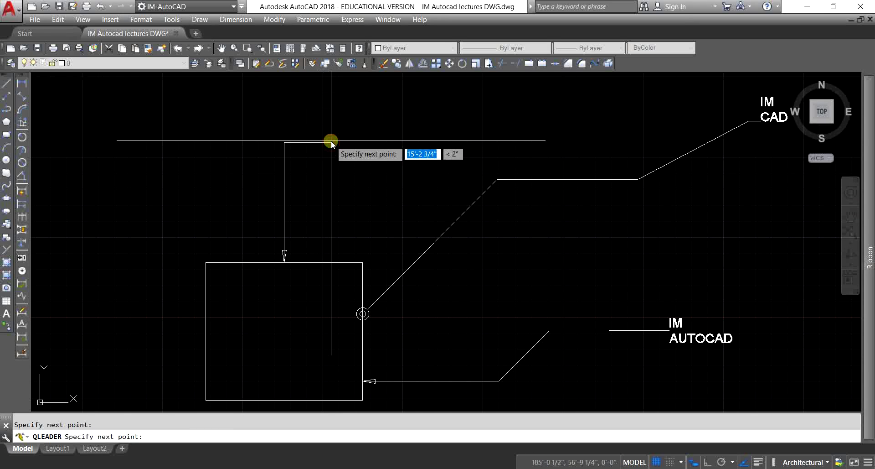
pyautogui.press('Escape')
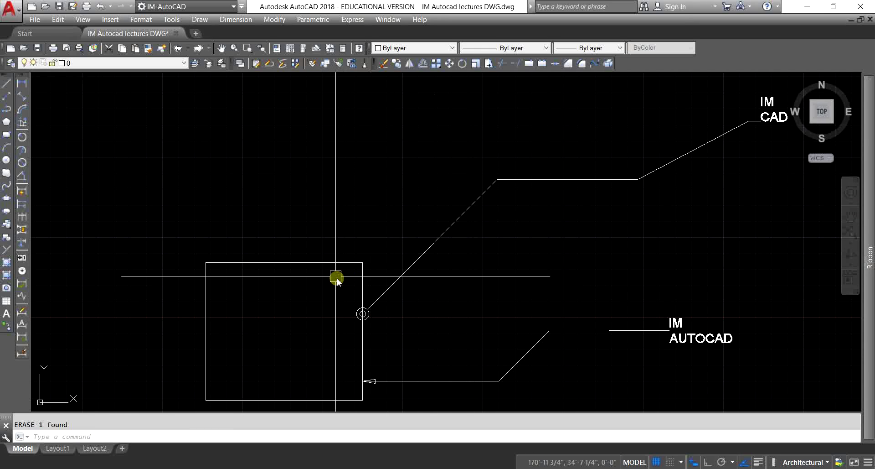
# Pick stepped leader points up from the rectangle's top midpoint with Ortho (F8) on.
pyautogui.write('LE')
pyautogui.press('Return')
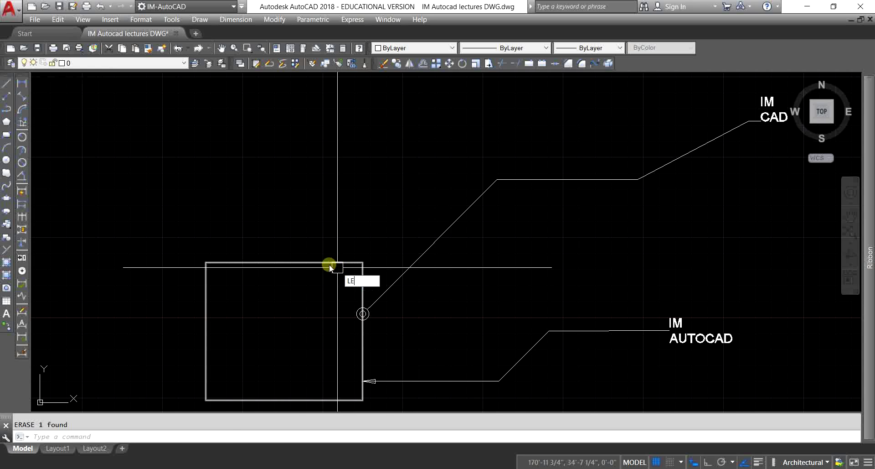
pyautogui.click(284, 262)
pyautogui.moveTo(299, 168); pyautogui.dragTo(275, 250, button='middle')
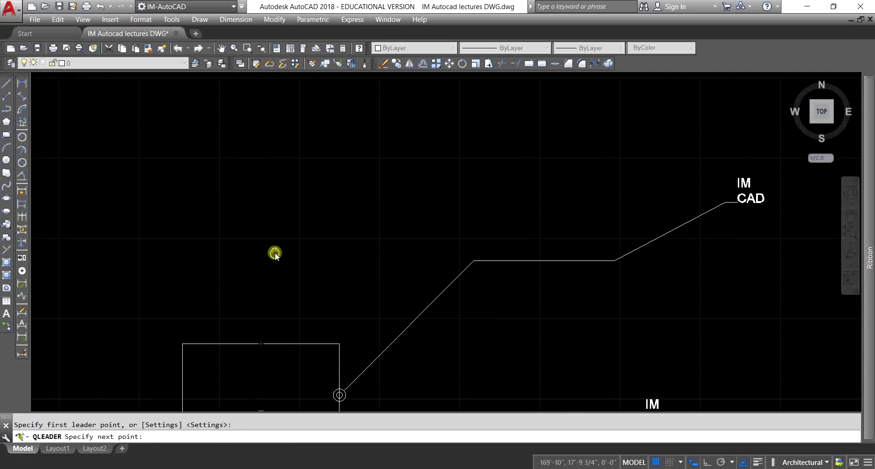
pyautogui.click(273, 185)
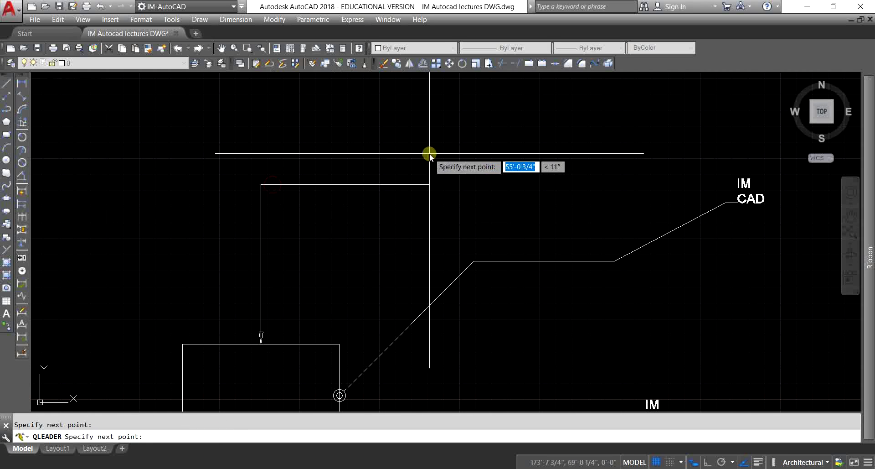
pyautogui.click(414, 170)
pyautogui.moveTo(417, 95); pyautogui.dragTo(395, 181, button='middle')
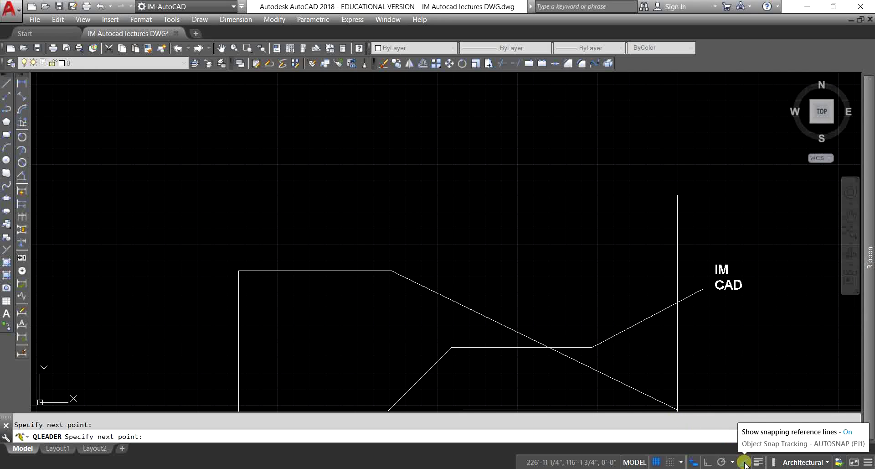
pyautogui.press('F8')
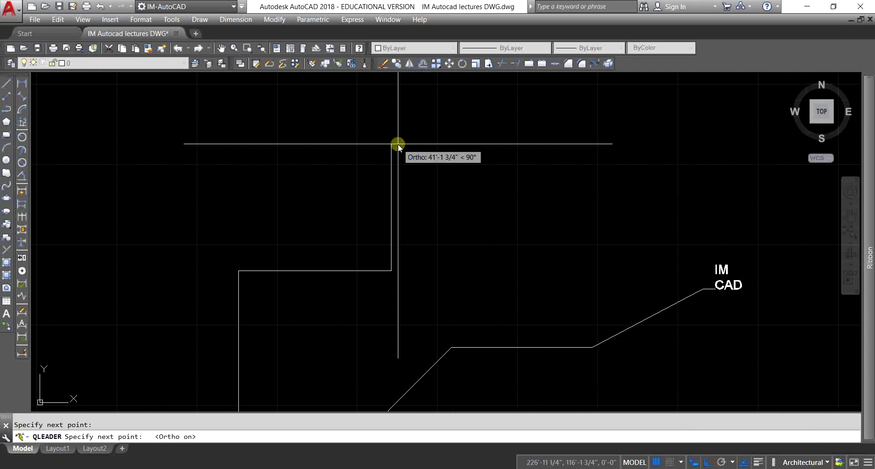
pyautogui.click(398, 143)
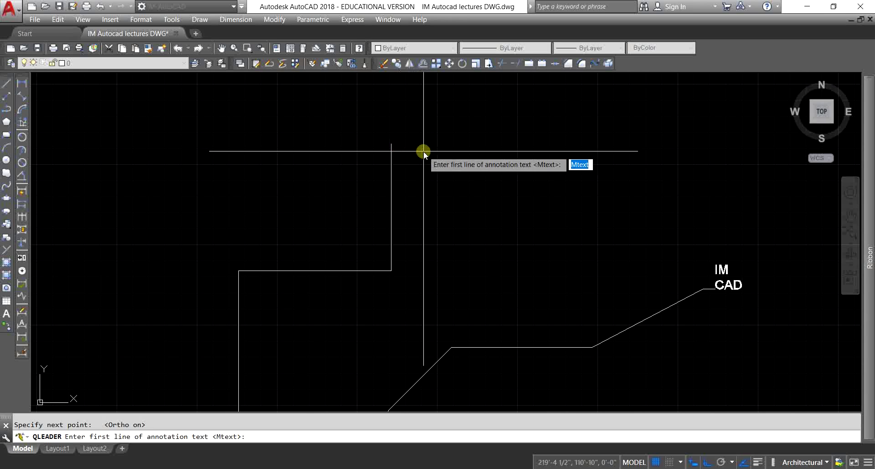
# Enter the leader text IM / AUTOCAD to finish the callout.
pyautogui.write('IM')
pyautogui.press('Return')
pyautogui.write('AUTOCAD')
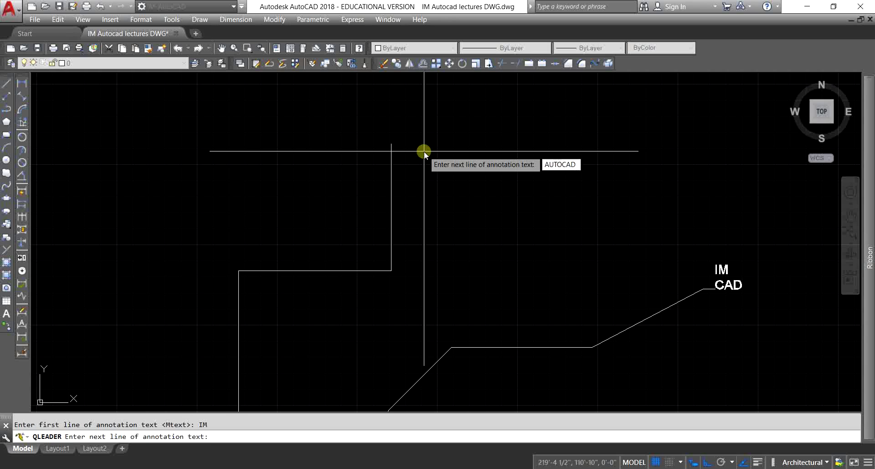
pyautogui.press('Return')
pyautogui.press('Return')
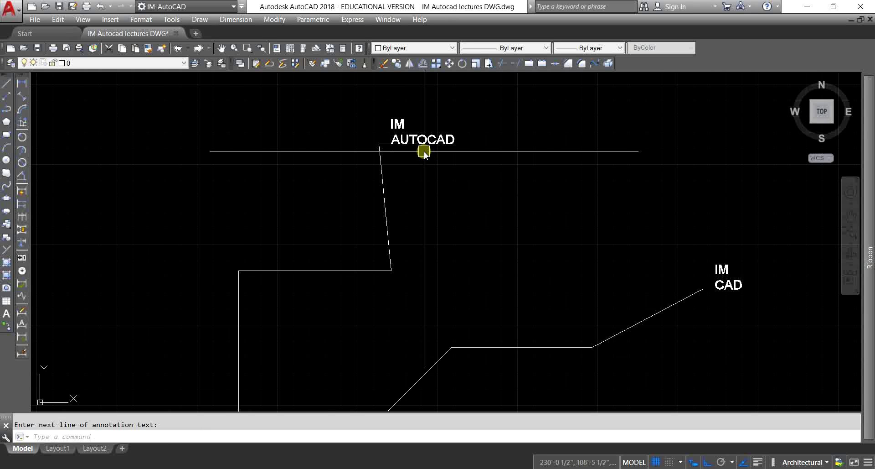
pyautogui.scroll(4, 431, 143)
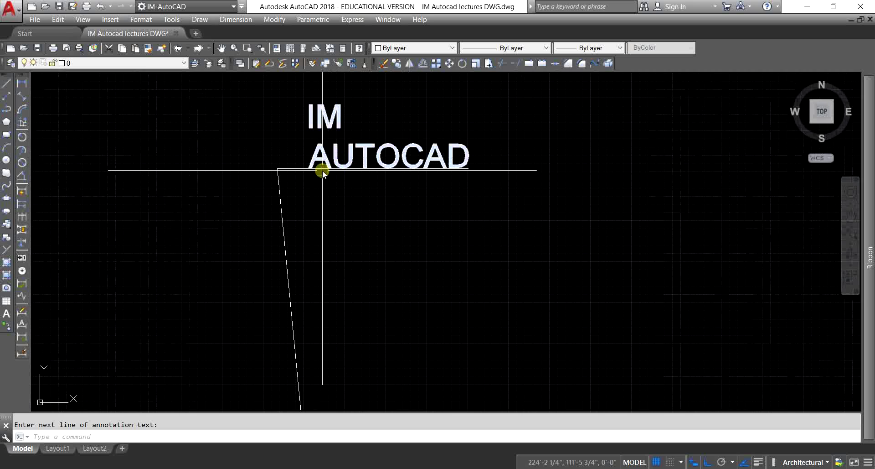
pyautogui.scroll(-2, 401, 177)
pyautogui.scroll(-2, 400, 180)
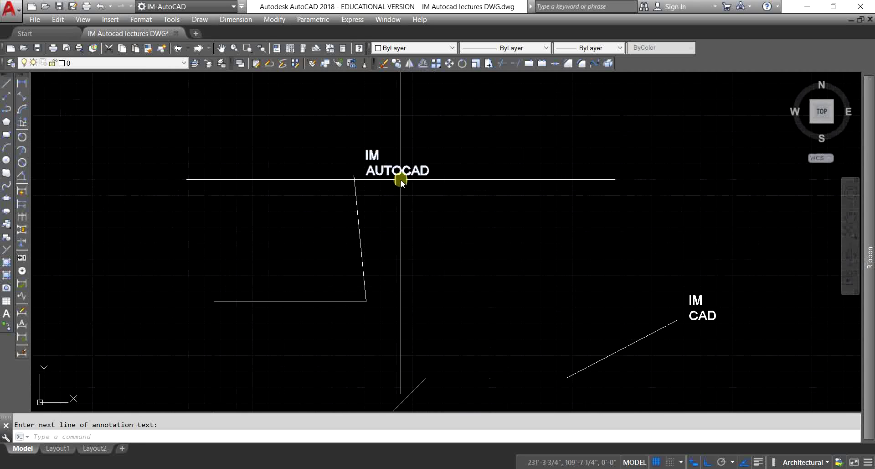
pyautogui.scroll(-2, 406, 185)
pyautogui.scroll(-4, 419, 209)
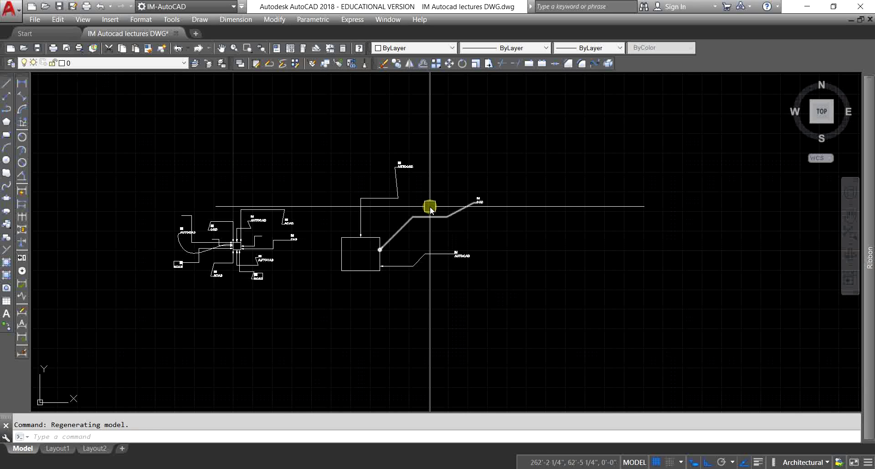
# Set leaders to top-line attachment without underline, Oblique arrowheads, 3 points maximum, and Reuse Current annotation.
pyautogui.write('le')
pyautogui.press('Return')
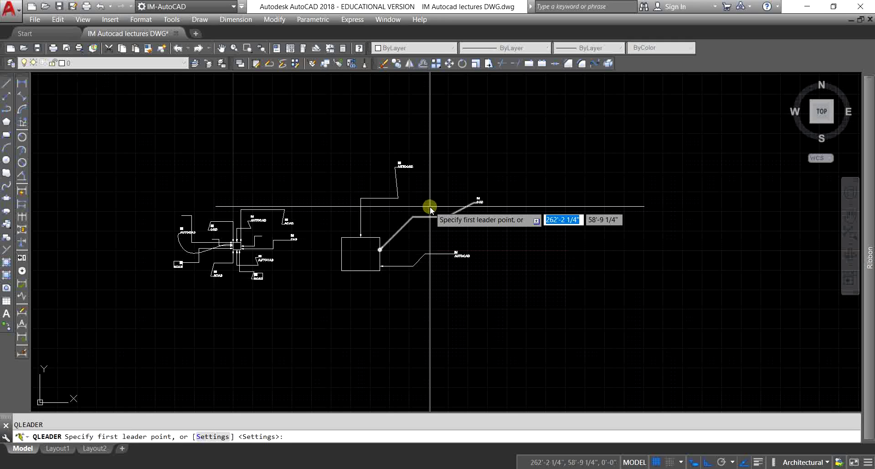
pyautogui.write('S')
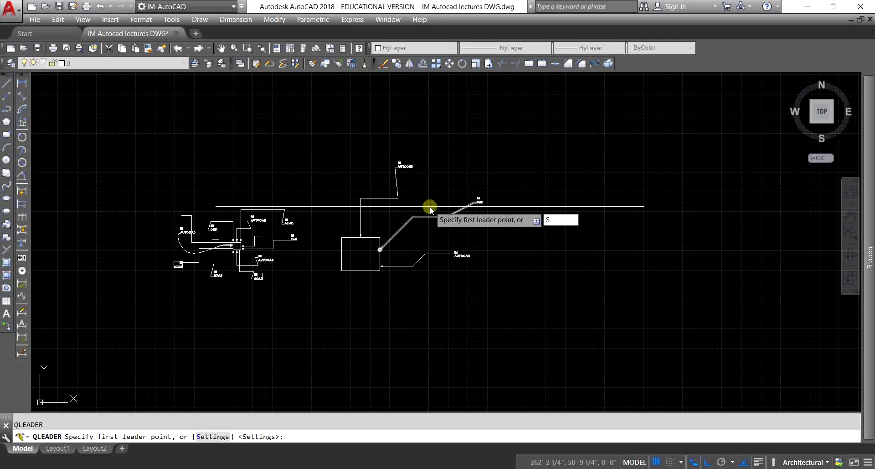
pyautogui.press('Return')
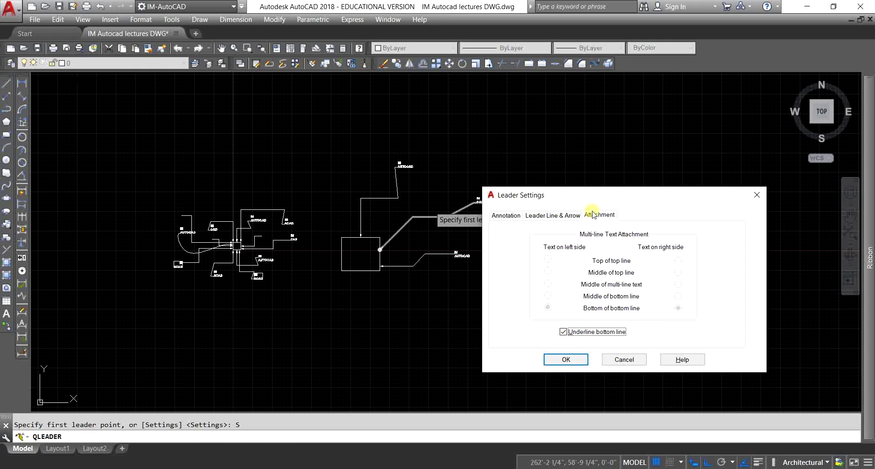
pyautogui.click(581, 332)
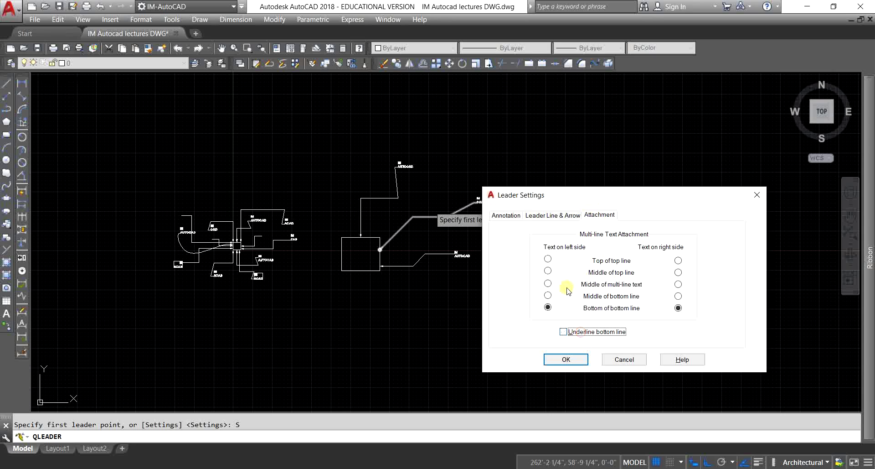
pyautogui.click(678, 260)
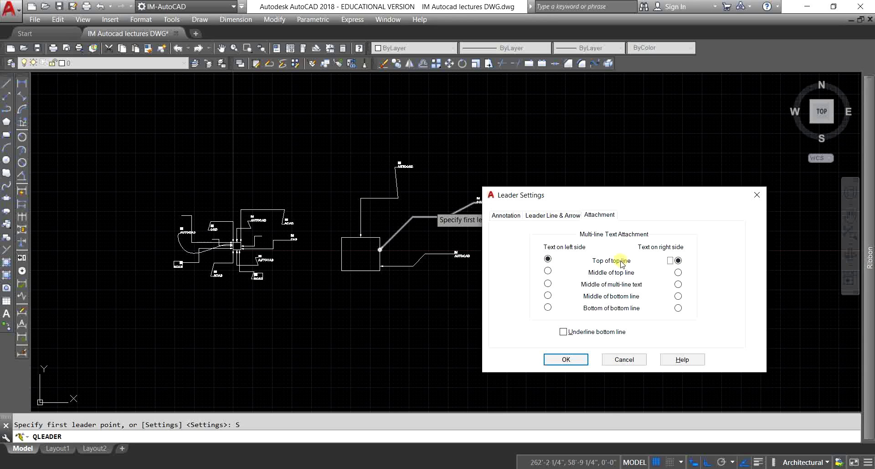
pyautogui.click(557, 215)
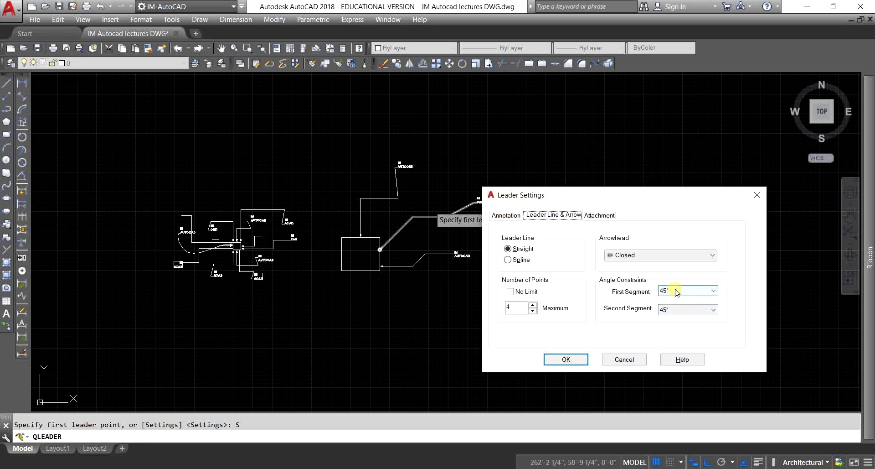
pyautogui.click(628, 256)
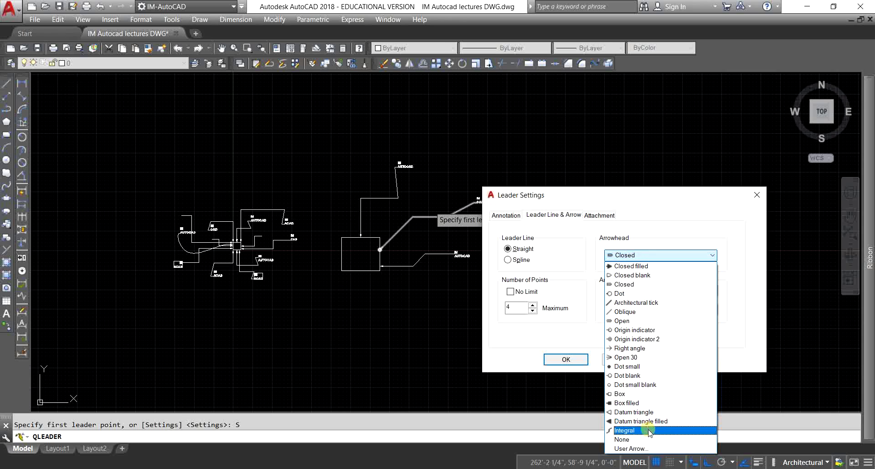
pyautogui.click(650, 312)
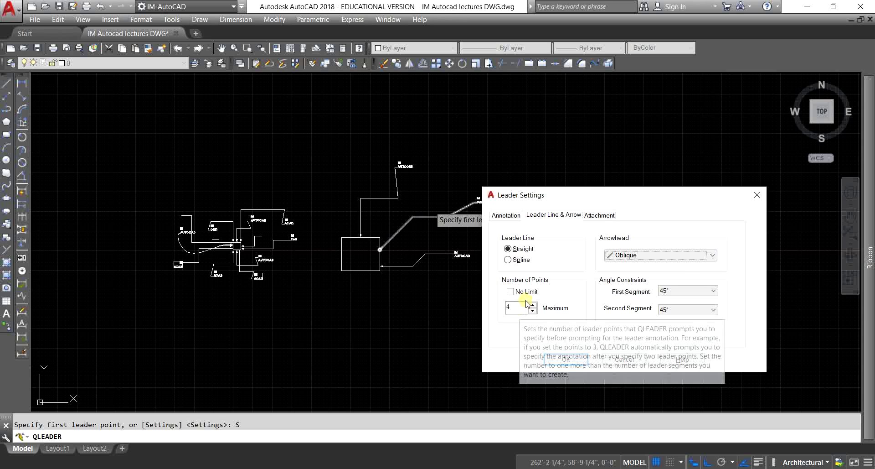
pyautogui.doubleClick(511, 308)
pyautogui.write('3')
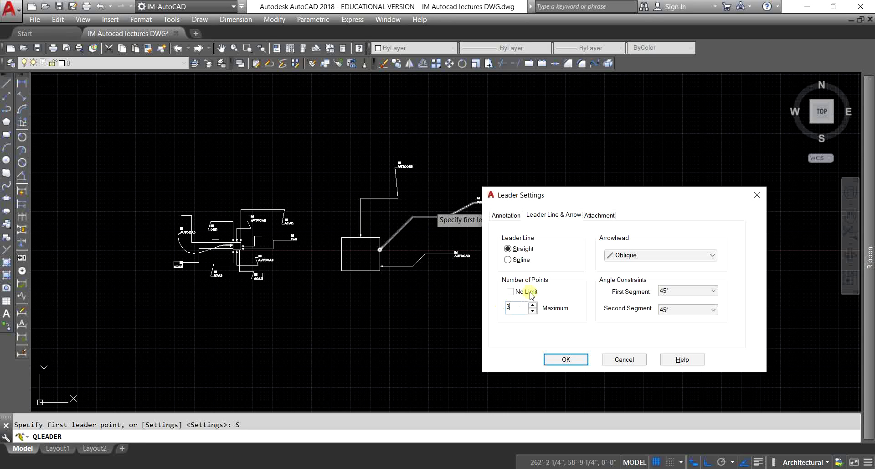
pyautogui.click(507, 215)
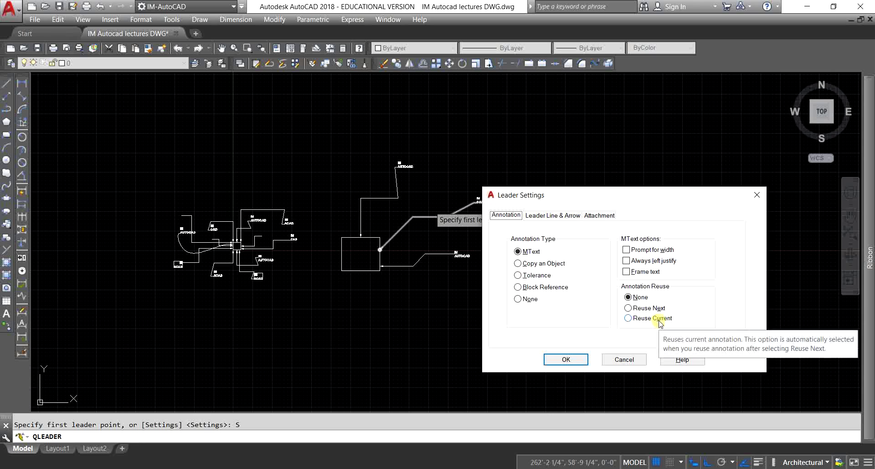
pyautogui.moveTo(652, 319)
pyautogui.click(652, 317)
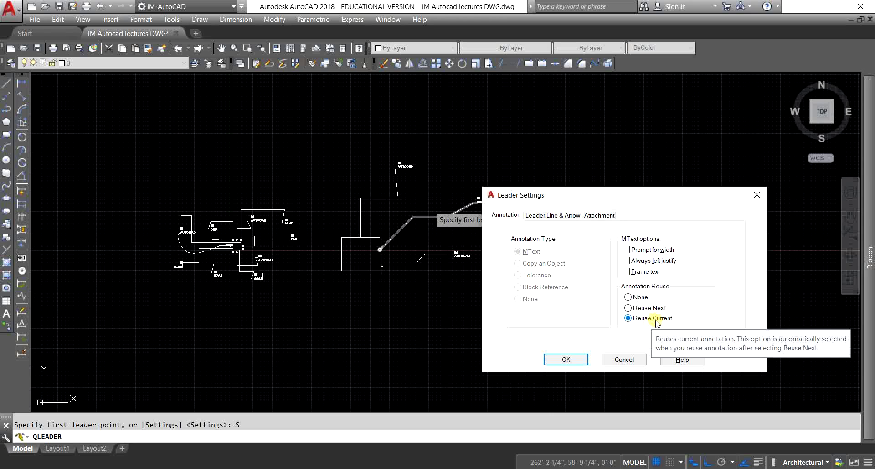
# Apply the settings and place a leader from the rectangle's bottom edge reusing IM / AUTOCAD.
pyautogui.click(566, 359)
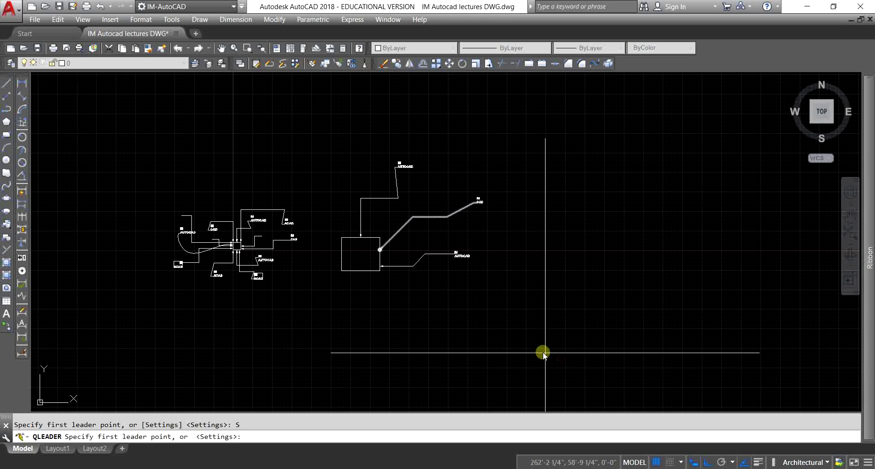
pyautogui.scroll(4, 376, 277)
pyautogui.click(346, 264)
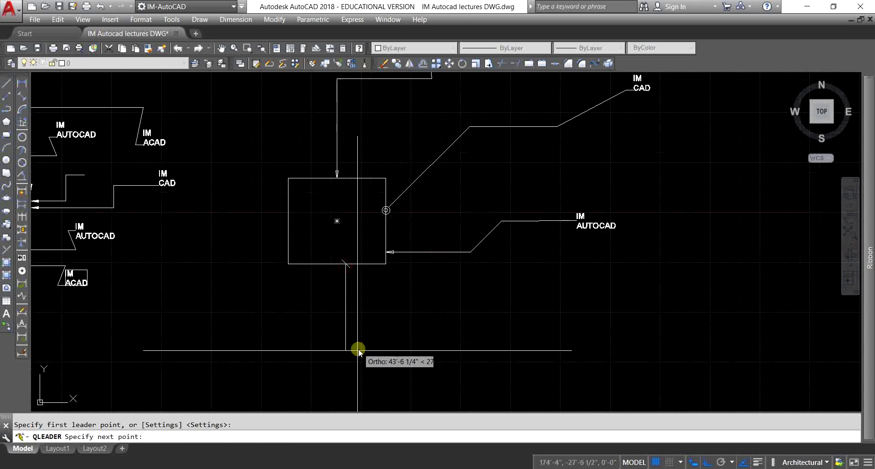
pyautogui.click(530, 365)
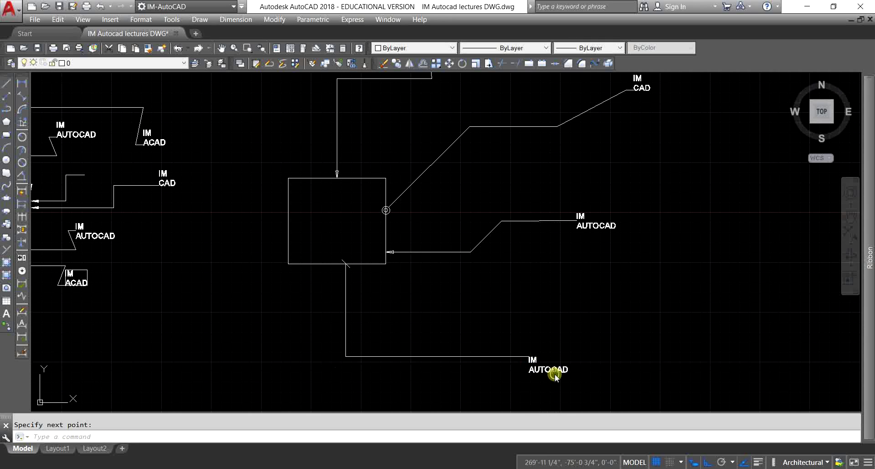
pyautogui.scroll(-3, 513, 347)
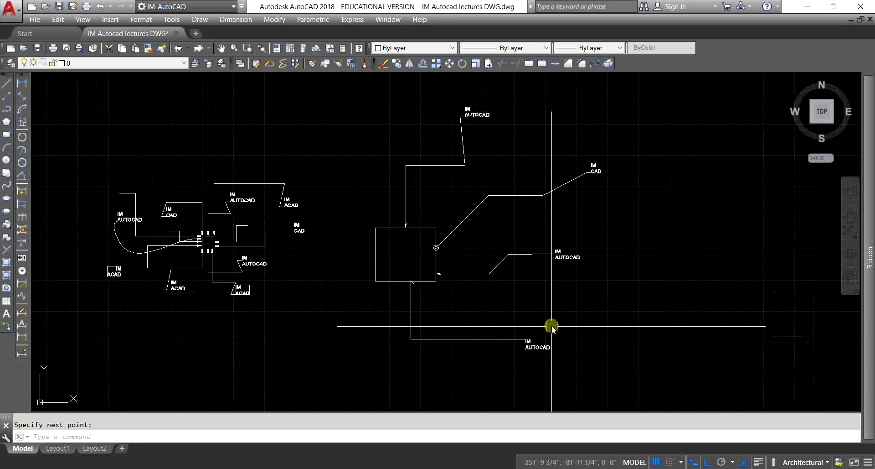
pyautogui.scroll(3, 538, 340)
pyautogui.scroll(-2, 579, 271)
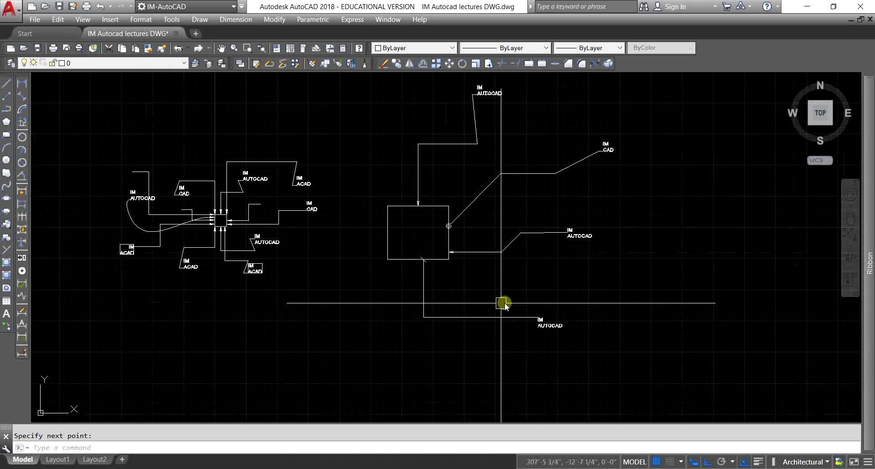
# Draw a second leader down from the bottom edge, bending right, with the reused IM / AUTOCAD text.
pyautogui.write('L')
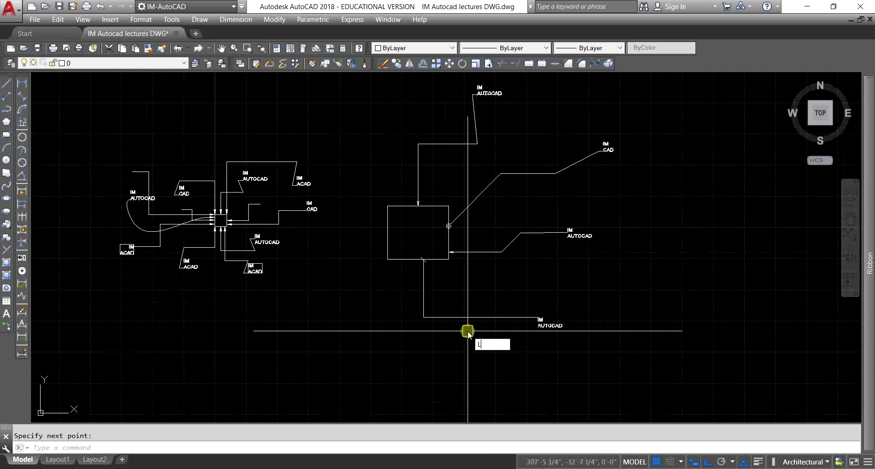
pyautogui.write('E')
pyautogui.press('Return')
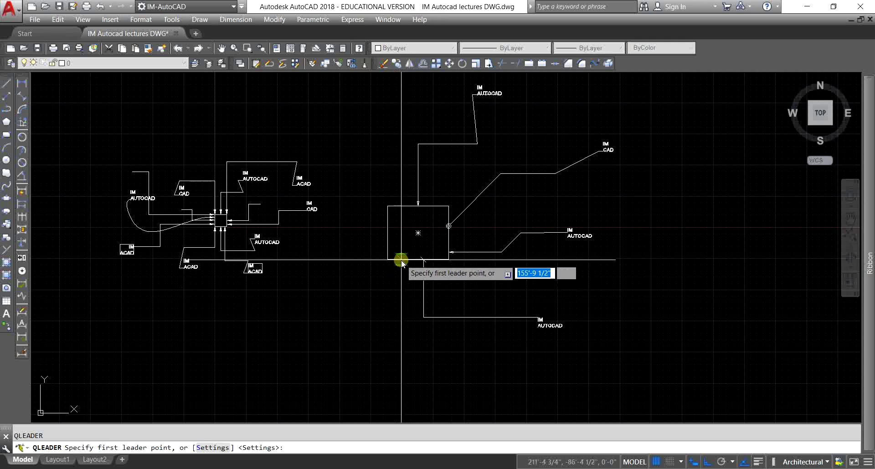
pyautogui.click(401, 259)
pyautogui.click(401, 365)
pyautogui.click(538, 365)
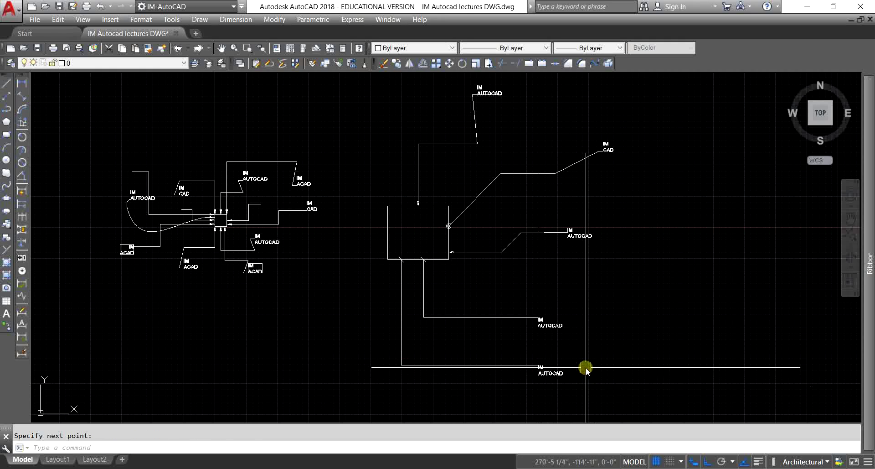
pyautogui.scroll(-2, 583, 351)
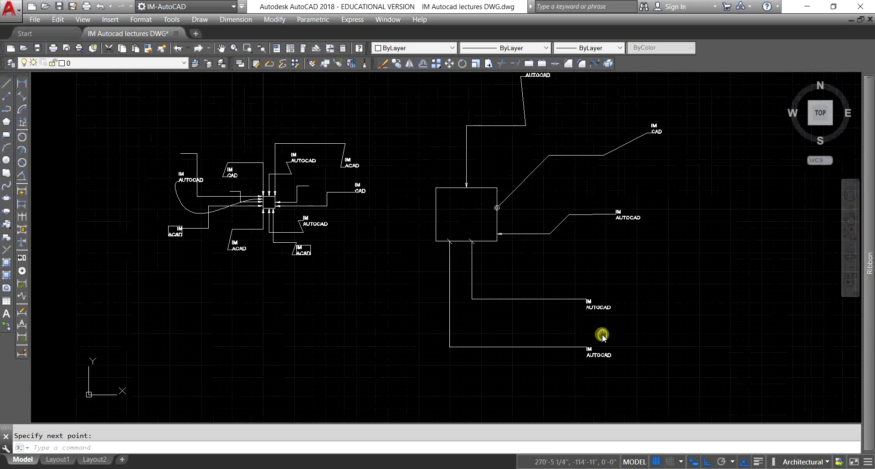
pyautogui.scroll(2, 608, 333)
pyautogui.write('le')
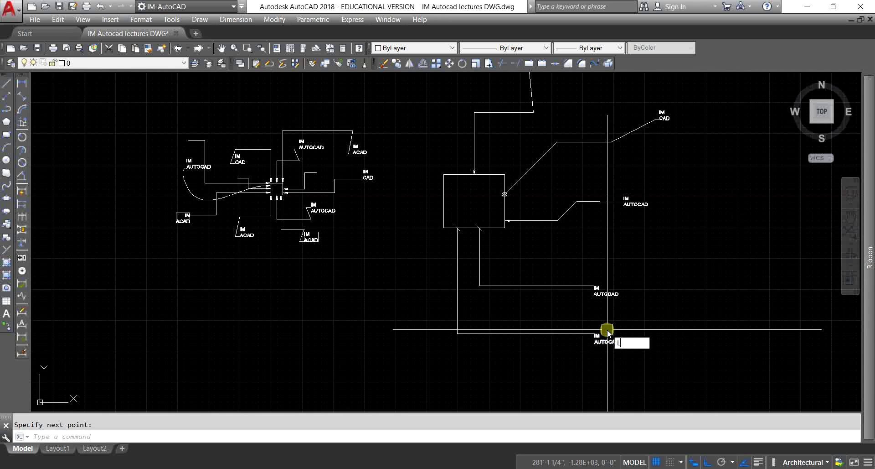
pyautogui.press('Return')
# Switch the leader annotation reuse option to Reuse Next.
pyautogui.write('S')
pyautogui.press('Return')
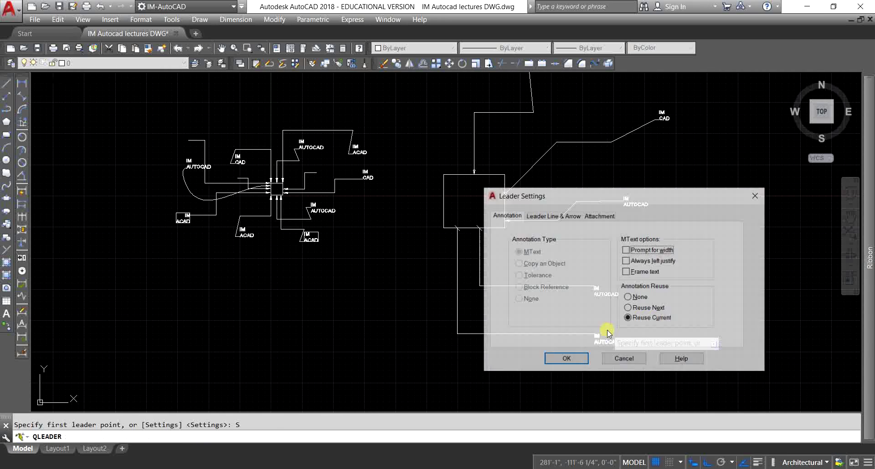
pyautogui.click(640, 309)
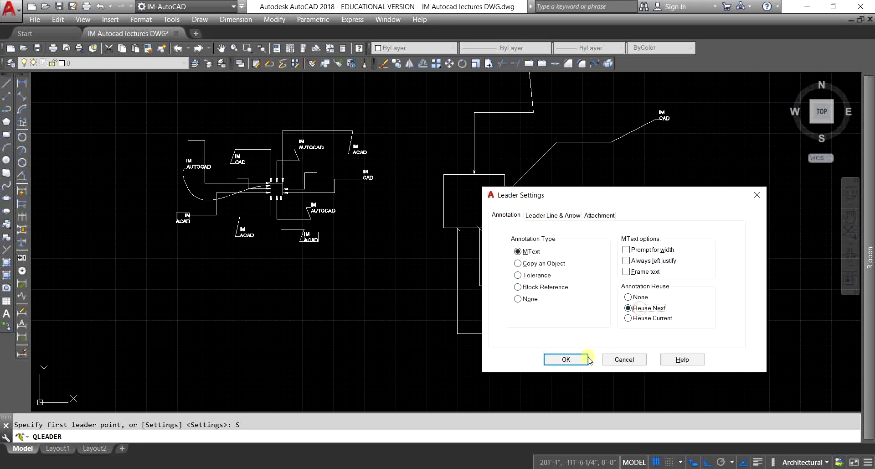
pyautogui.click(566, 359)
# Draw a leader up from the rectangle's top edge turning right, with the text IM / ACAD.
pyautogui.moveTo(454, 240); pyautogui.dragTo(435, 375, button='middle')
pyautogui.click(436, 310)
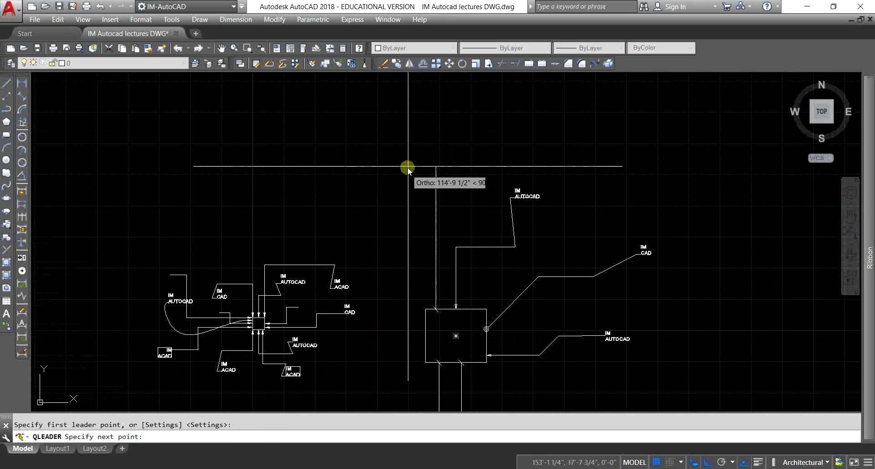
pyautogui.click(436, 154)
pyautogui.click(574, 155)
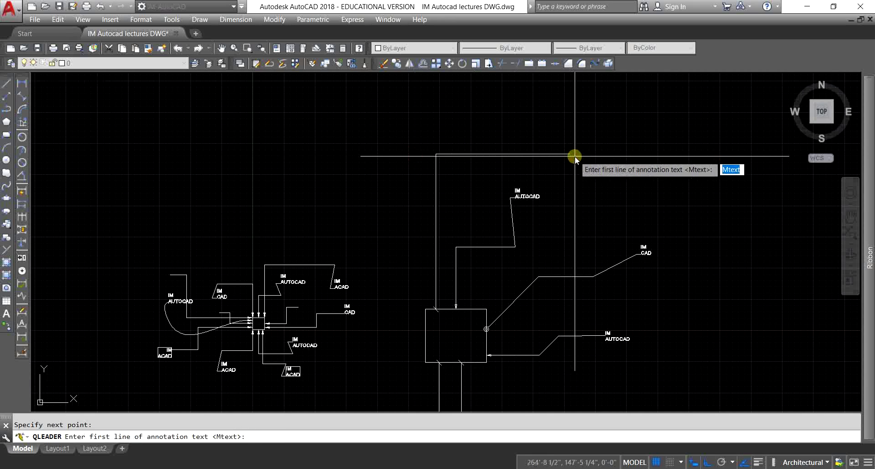
pyautogui.press('Return')
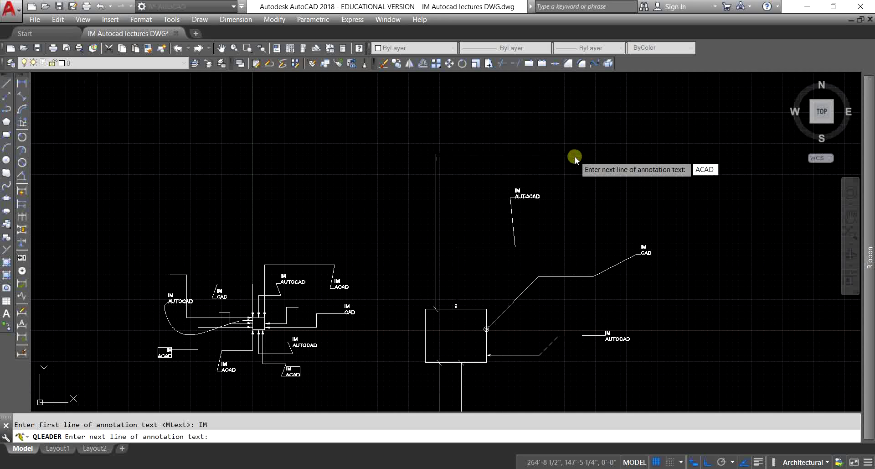
pyautogui.press('Return')
pyautogui.press('Return')
pyautogui.scroll(4, 591, 167)
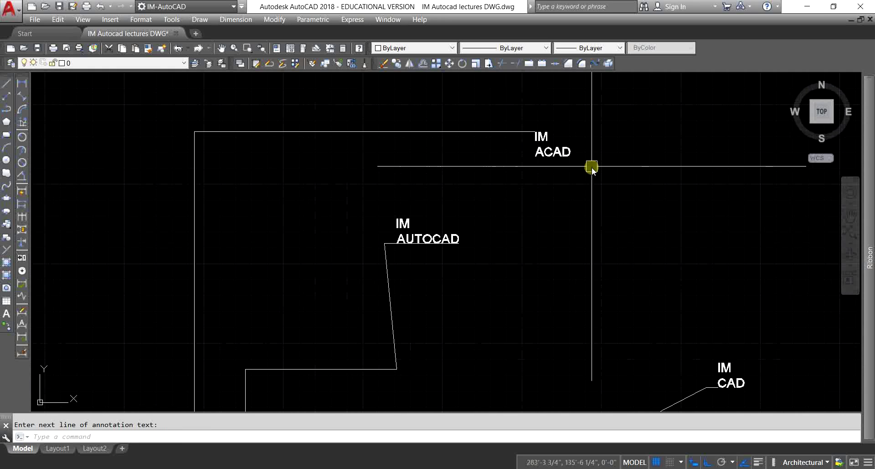
pyautogui.scroll(-4, 491, 167)
pyautogui.scroll(-1, 538, 180)
pyautogui.scroll(1, 520, 196)
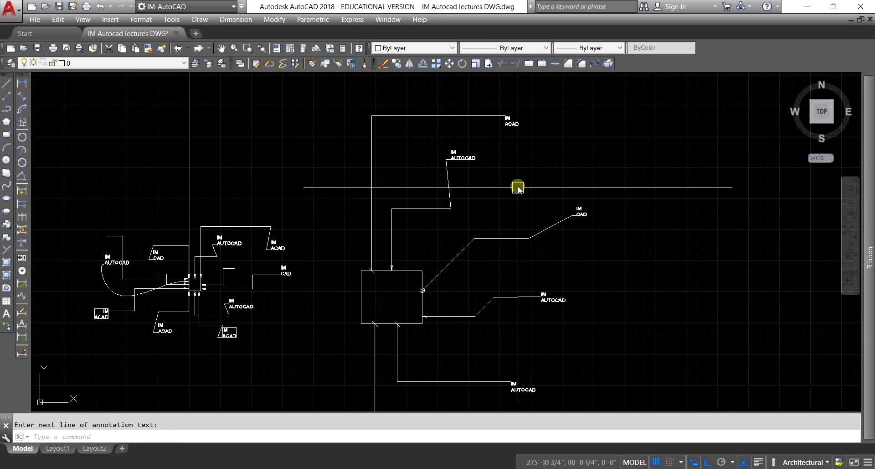
# Draw a leader from the rectangle's right edge down below it with the reused IM ACAD text.
pyautogui.write('LE')
pyautogui.press('Return')
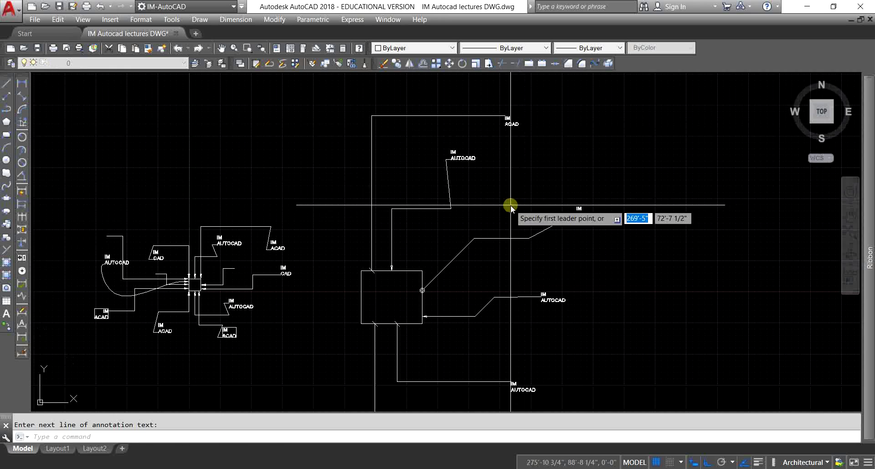
pyautogui.click(422, 316)
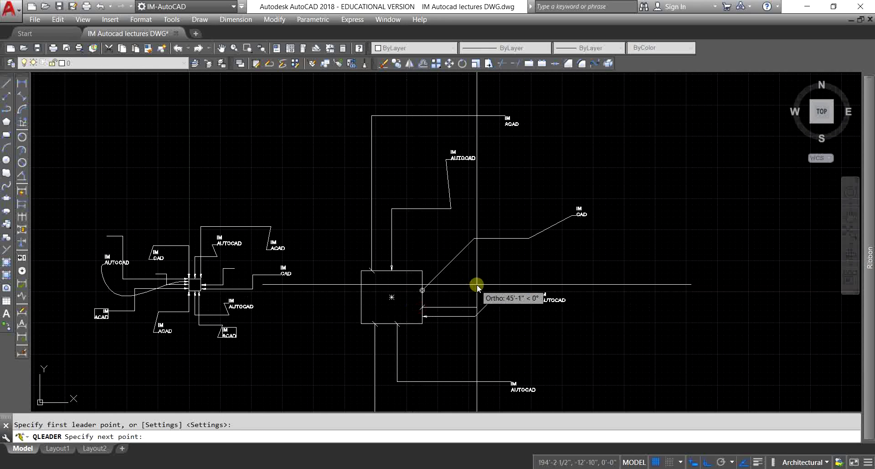
pyautogui.click(508, 308)
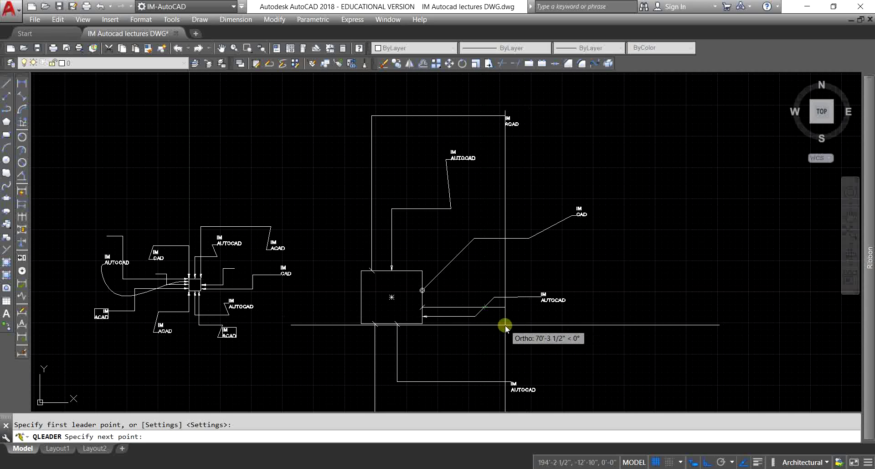
pyautogui.click(504, 345)
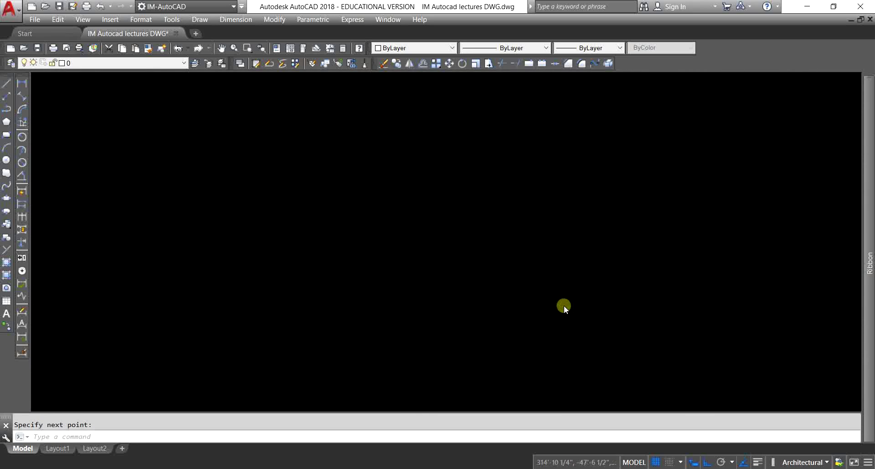
pyautogui.scroll(3, 518, 306)
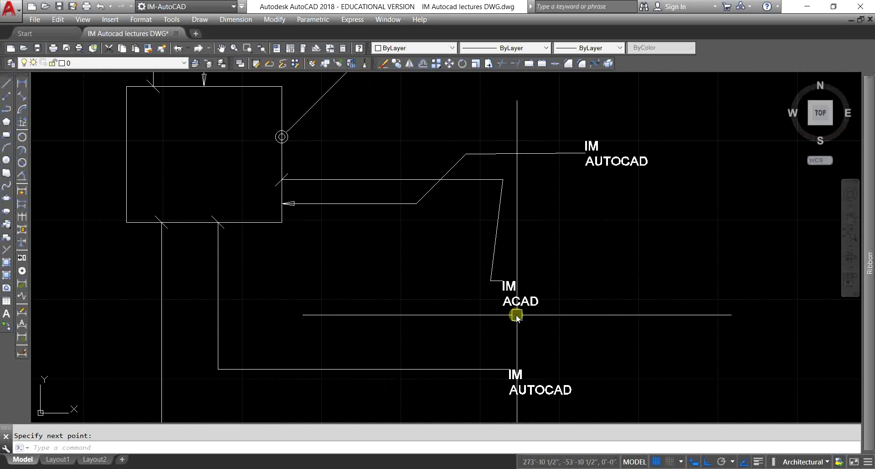
pyautogui.scroll(-4, 590, 319)
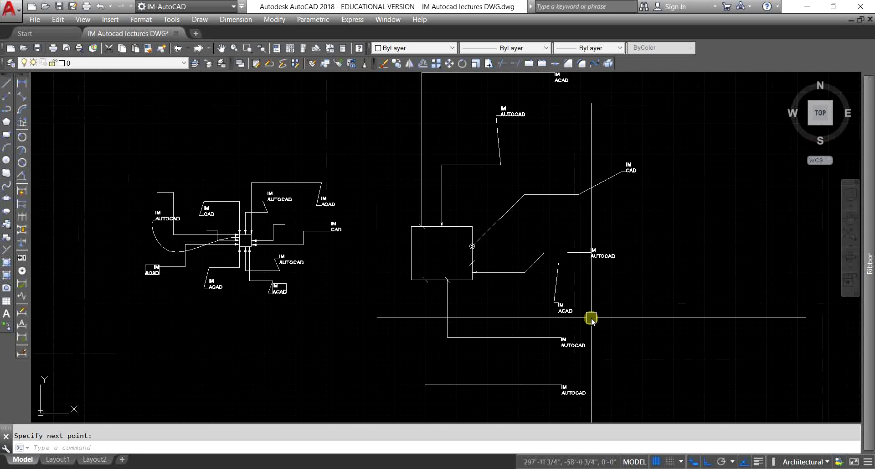
# Draw a leader from the left edge down to the lower left with IM ACAD, then zoom to review.
pyautogui.press('Return')
pyautogui.click(413, 266)
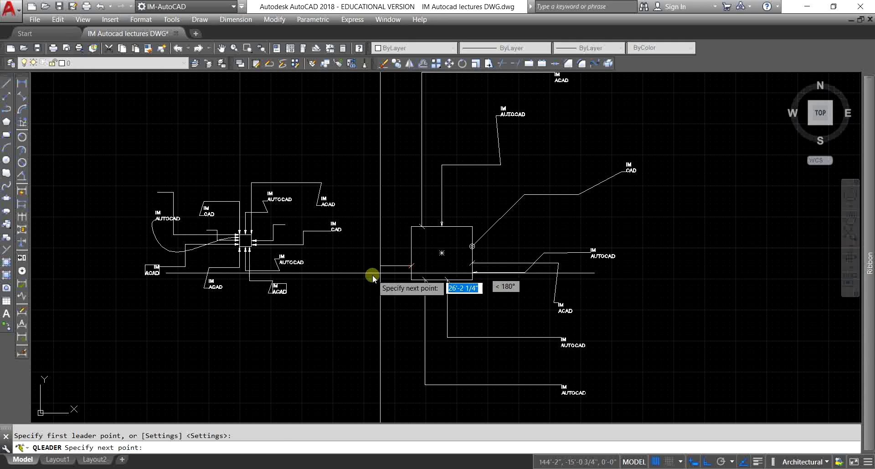
pyautogui.click(368, 265)
pyautogui.click(373, 350)
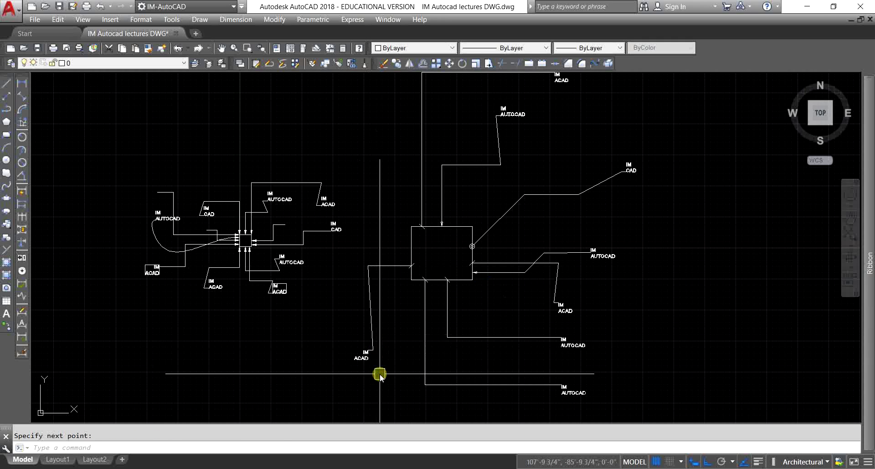
pyautogui.scroll(5, 387, 358)
pyautogui.scroll(-7, 361, 356)
pyautogui.scroll(5, 502, 378)
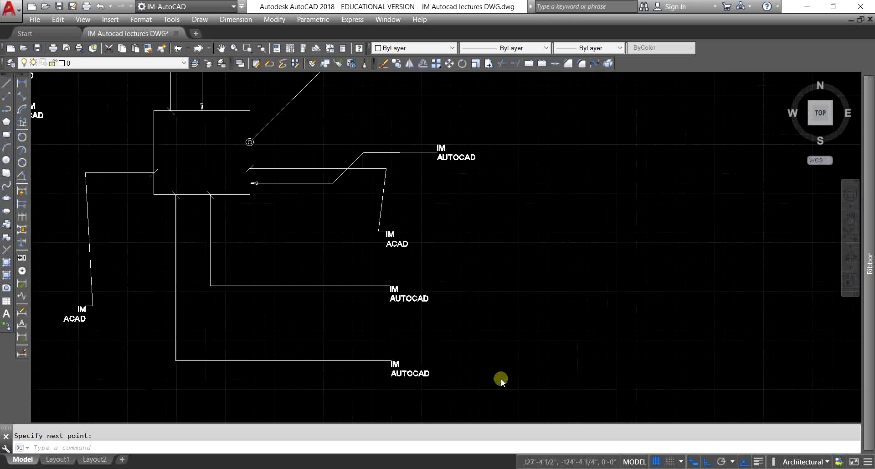
pyautogui.scroll(2, 498, 381)
pyautogui.scroll(-3, 497, 381)
pyautogui.scroll(-3, 463, 328)
pyautogui.scroll(-3, 367, 300)
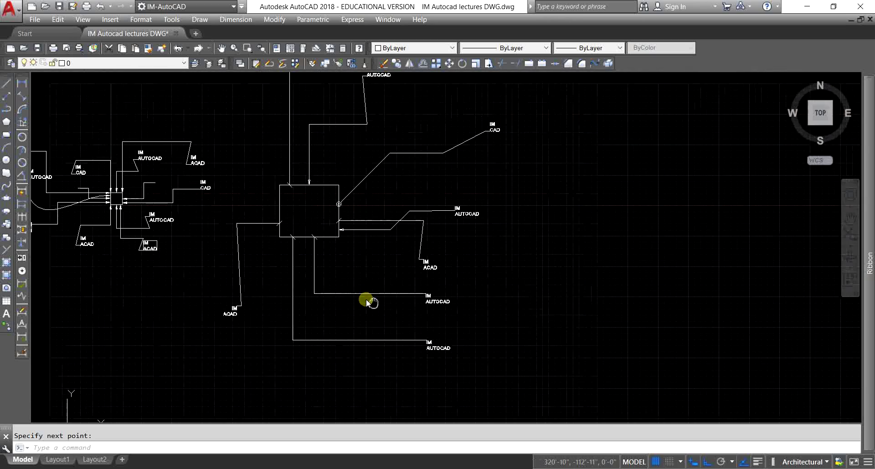
pyautogui.scroll(-3, 447, 324)
pyautogui.scroll(6, 448, 326)
pyautogui.scroll(3, 422, 324)
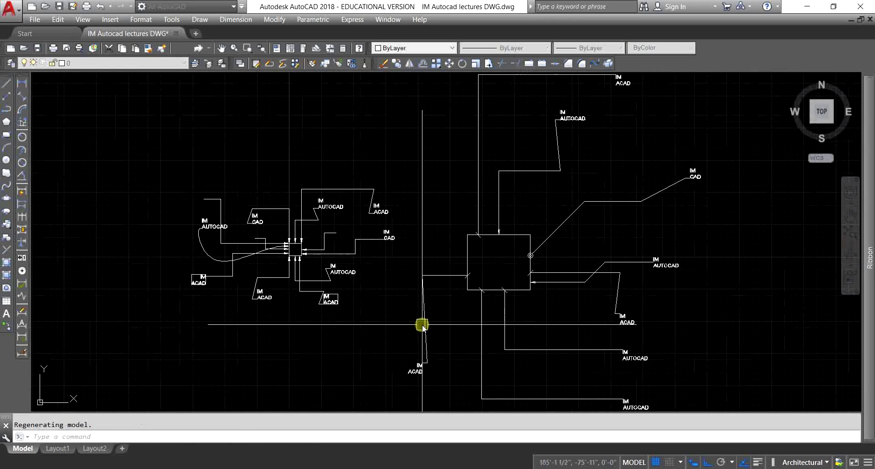
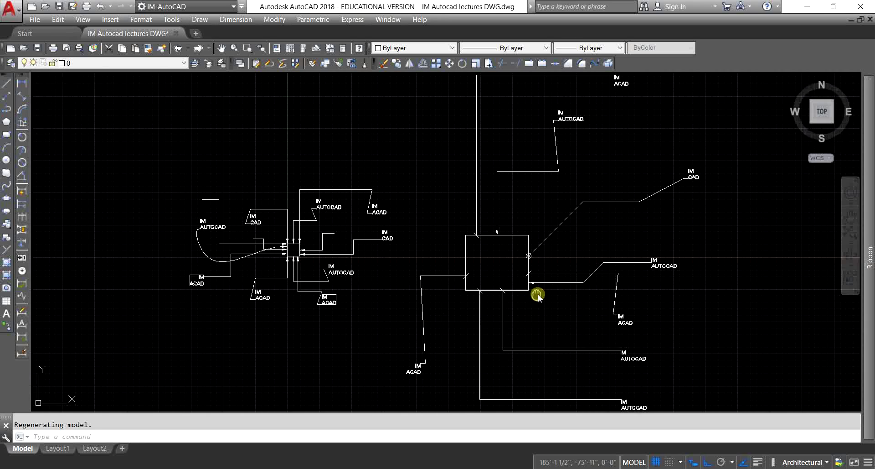
# Make the tall leader running to the top ACAD label cyan.
pyautogui.moveTo(535, 293); pyautogui.dragTo(366, 351, button='middle')
pyautogui.click(300, 210)
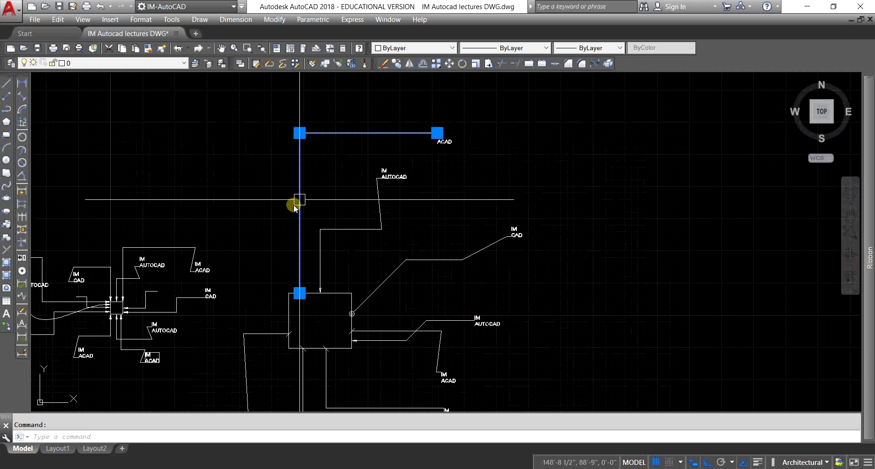
pyautogui.click(450, 48)
pyautogui.click(424, 105)
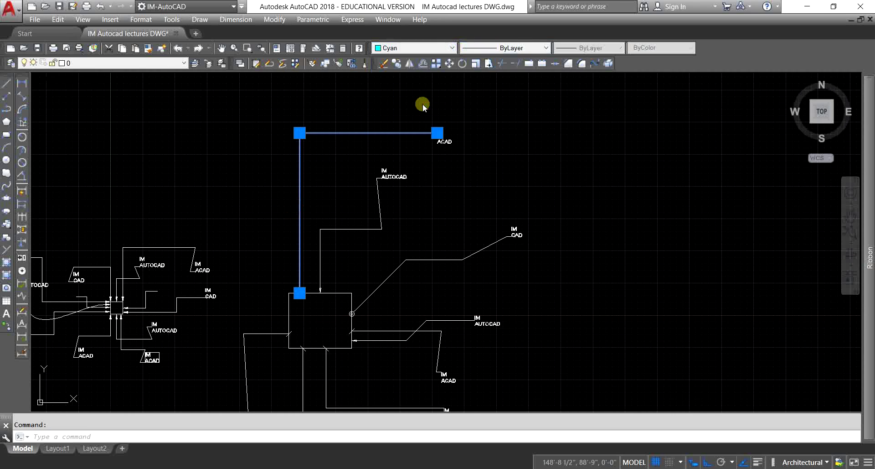
pyautogui.press('Escape')
# Give the IM ACAD label text a different linetype and the colour green.
pyautogui.click(446, 145)
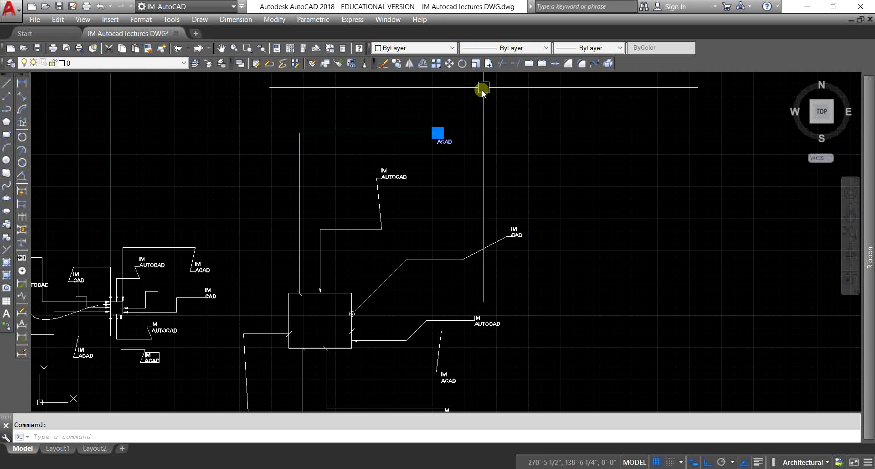
pyautogui.click(501, 49)
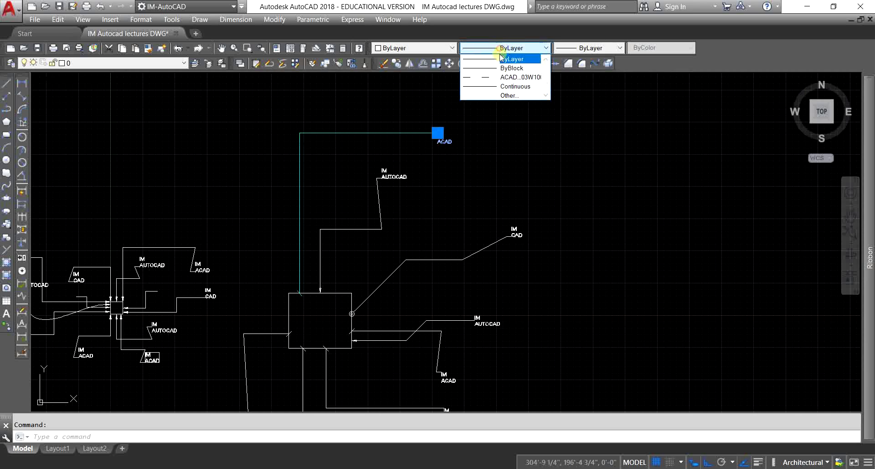
pyautogui.click(503, 80)
pyautogui.click(451, 48)
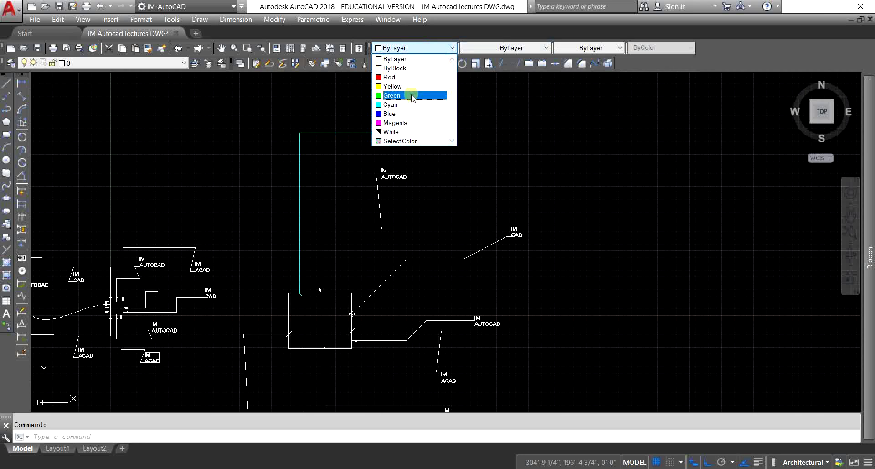
pyautogui.click(414, 96)
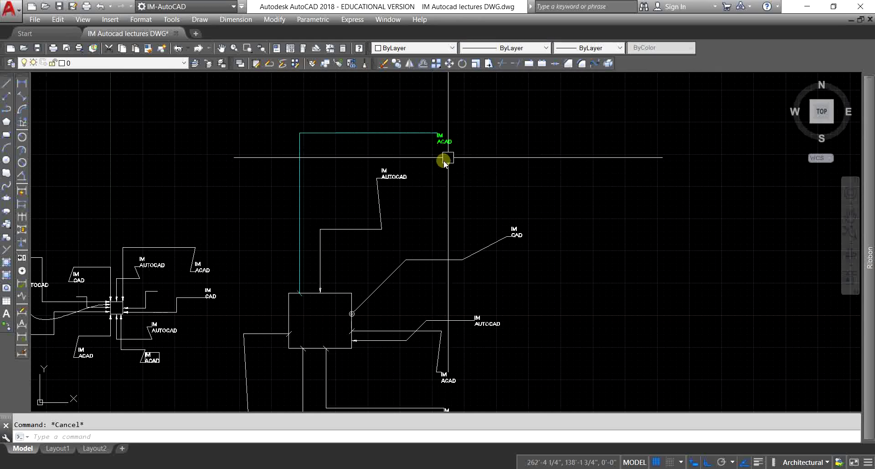
pyautogui.scroll(-5, 451, 173)
pyautogui.press('Return')
pyautogui.write('E')
pyautogui.press('Return')
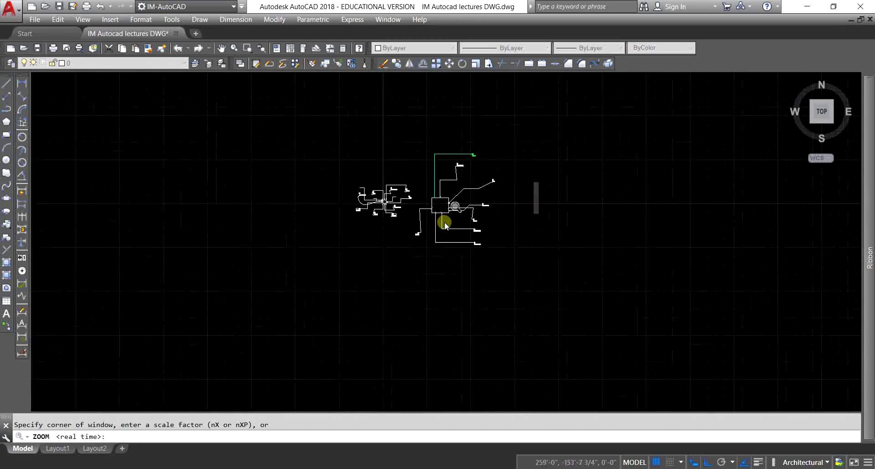
pyautogui.moveTo(476, 281); pyautogui.dragTo(344, 256, button='middle')
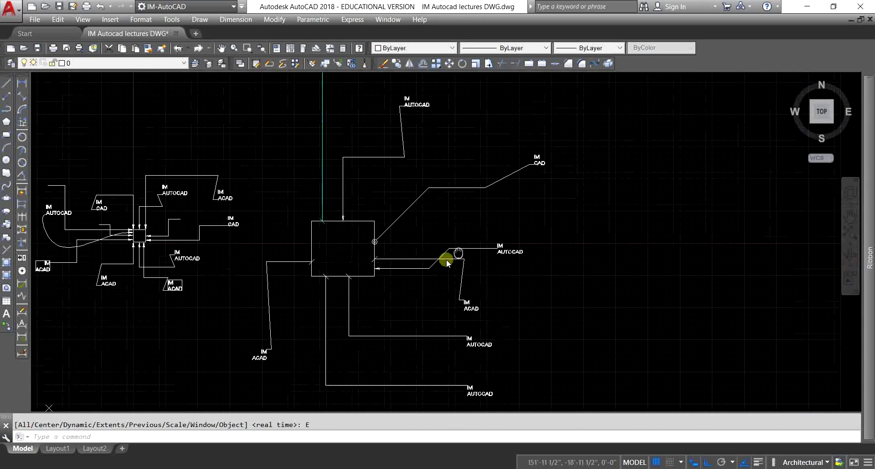
pyautogui.moveTo(519, 182); pyautogui.dragTo(475, 201, button='middle')
pyautogui.click(472, 197)
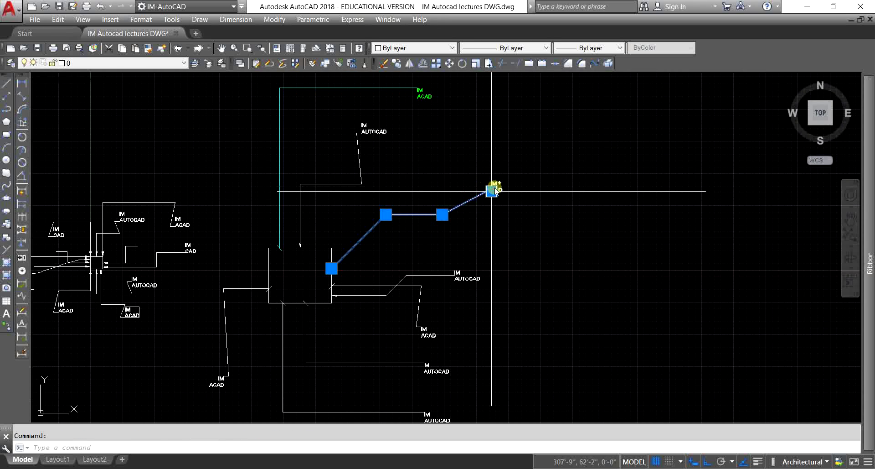
pyautogui.scroll(6, 513, 187)
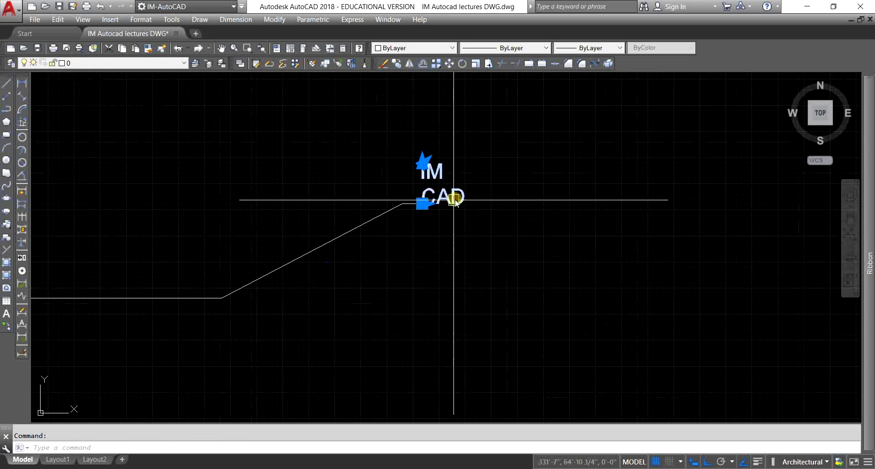
pyautogui.click(423, 204)
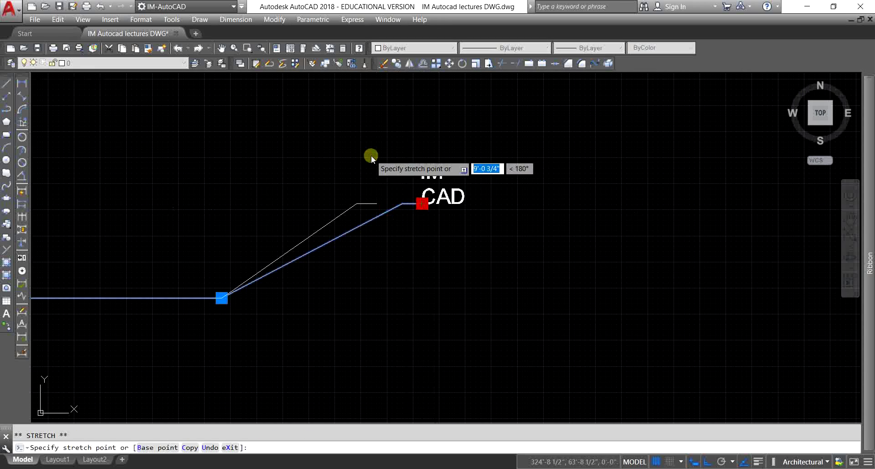
pyautogui.click(371, 157)
pyautogui.press('Escape')
pyautogui.scroll(-5, 483, 160)
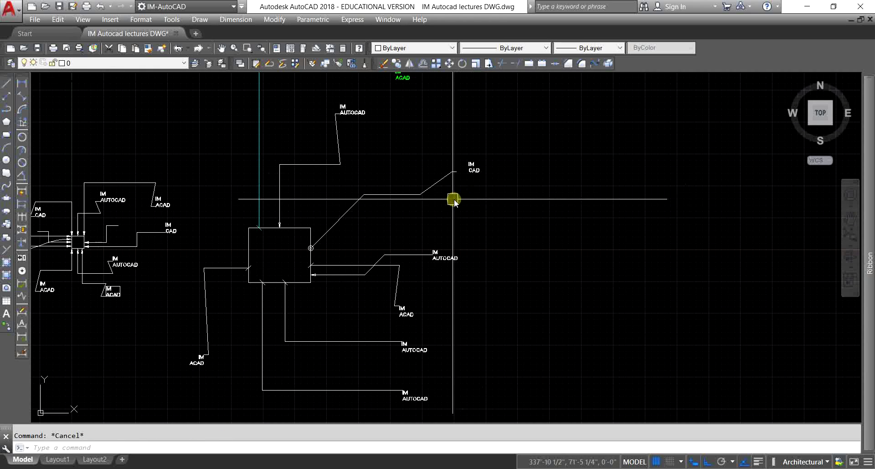
pyautogui.scroll(2, 412, 216)
pyautogui.scroll(1, 424, 222)
pyautogui.scroll(1, 438, 227)
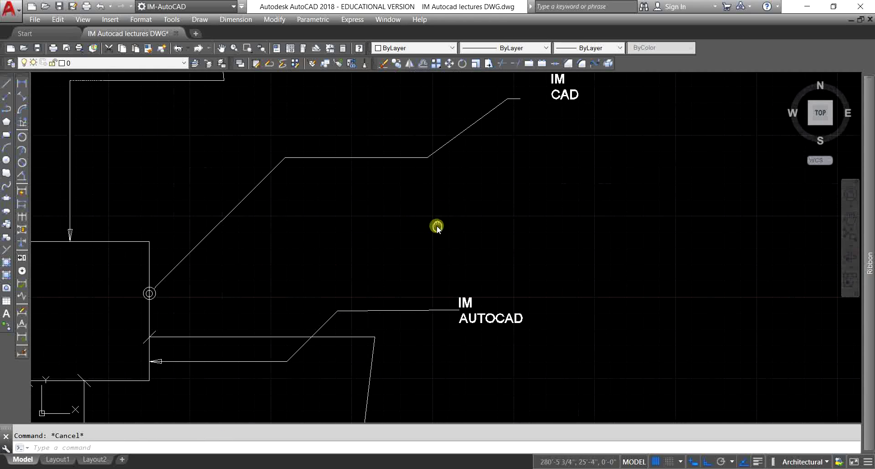
pyautogui.scroll(1, 445, 241)
pyautogui.scroll(1, 451, 256)
pyautogui.scroll(-2, 451, 259)
pyautogui.scroll(-2, 471, 212)
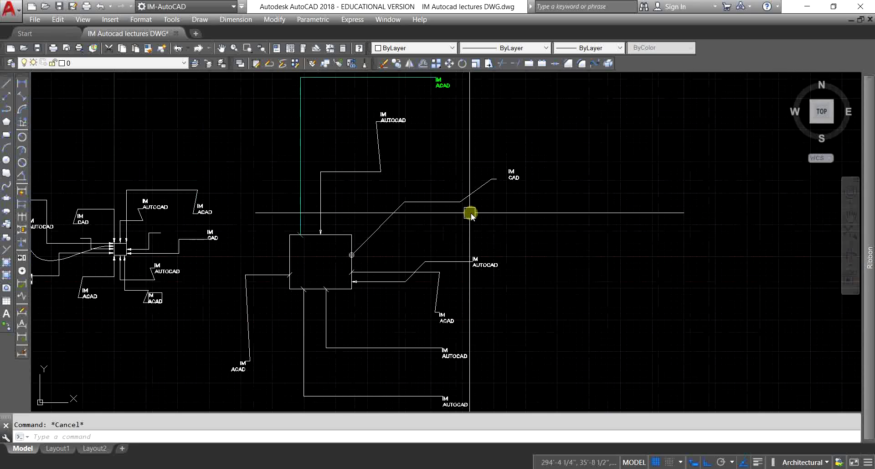
pyautogui.scroll(1, 391, 194)
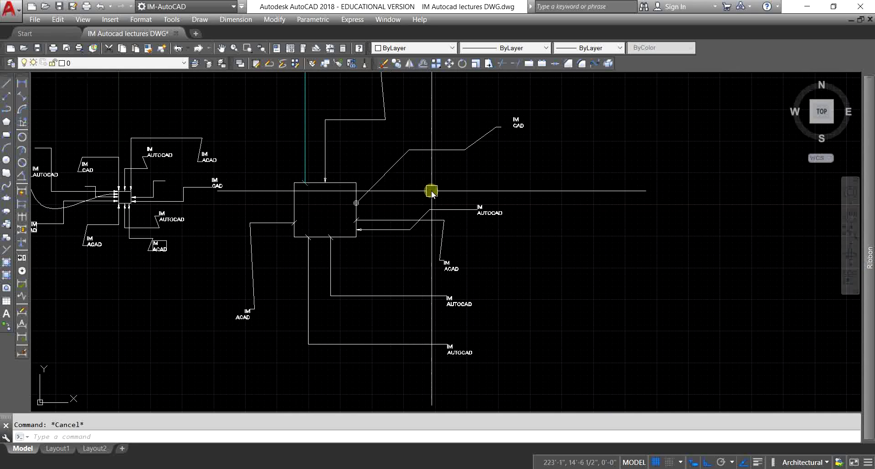
pyautogui.moveTo(429, 192); pyautogui.dragTo(390, 247, button='middle')
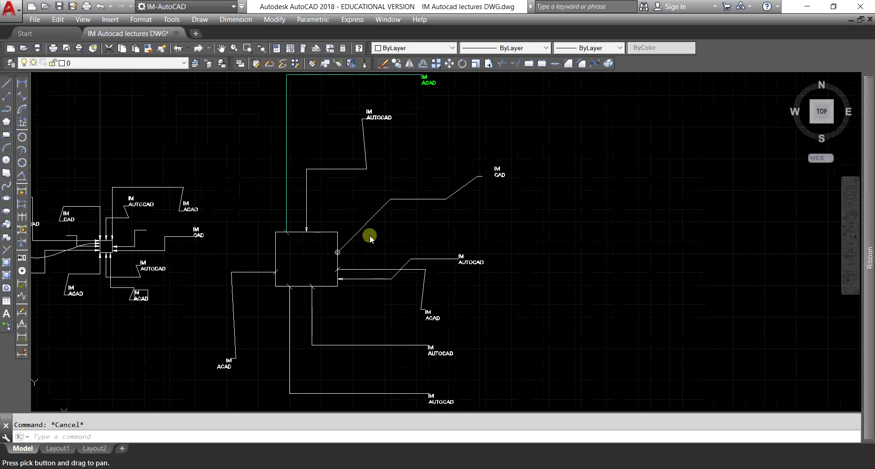
pyautogui.scroll(3, 480, 182)
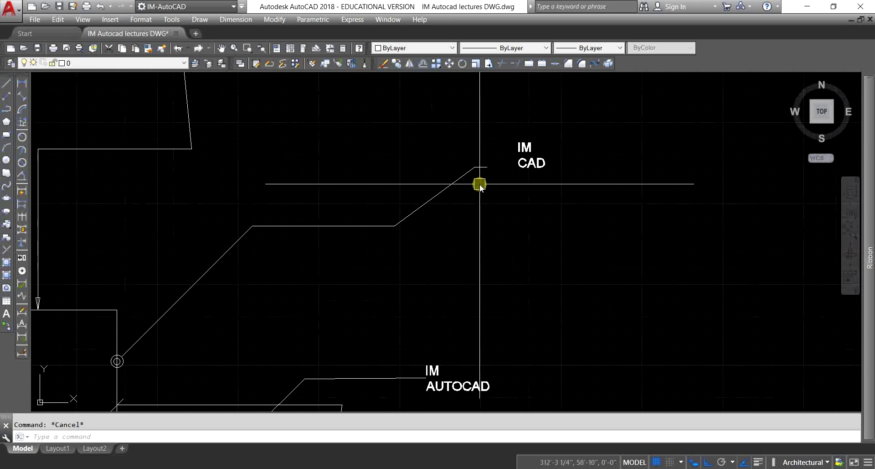
pyautogui.moveTo(476, 188)
pyautogui.mouseDown(button='middle')
pyautogui.moveTo(438, 210)
pyautogui.moveTo(438, 153)
pyautogui.mouseUp(button='middle')
pyautogui.moveTo(420, 296); pyautogui.dragTo(475, 190, button='middle')
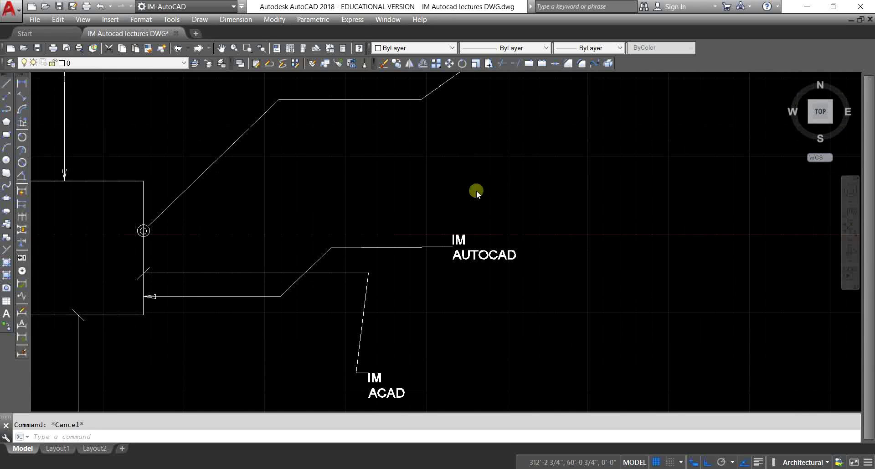
pyautogui.click(465, 257)
pyautogui.click(453, 247)
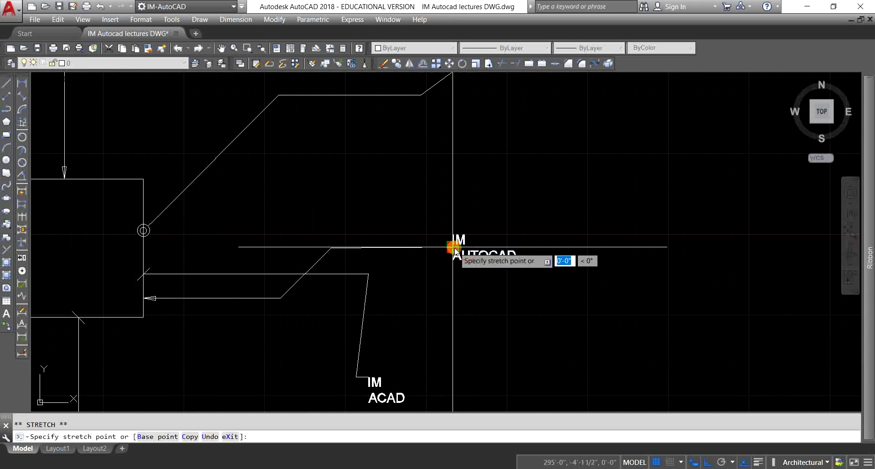
pyautogui.click(452, 186)
pyautogui.moveTo(474, 190); pyautogui.dragTo(474, 195, button='middle')
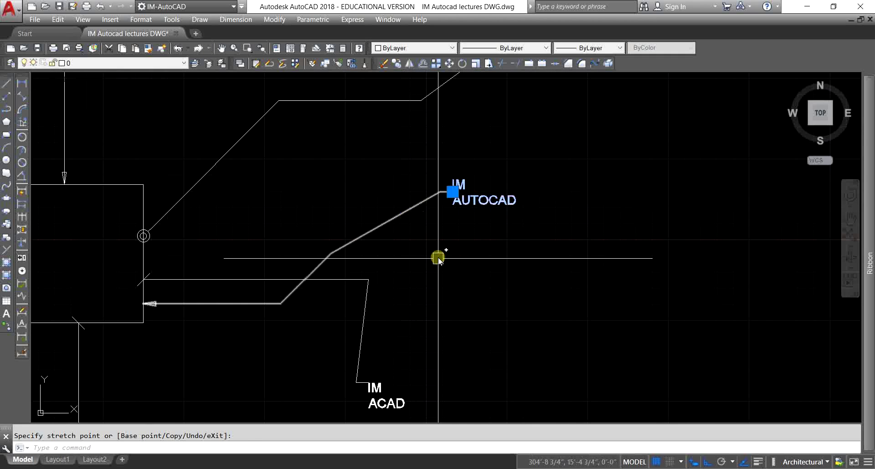
pyautogui.scroll(-5, 498, 235)
pyautogui.moveTo(498, 234); pyautogui.dragTo(485, 249, button='middle')
pyautogui.scroll(3, 439, 215)
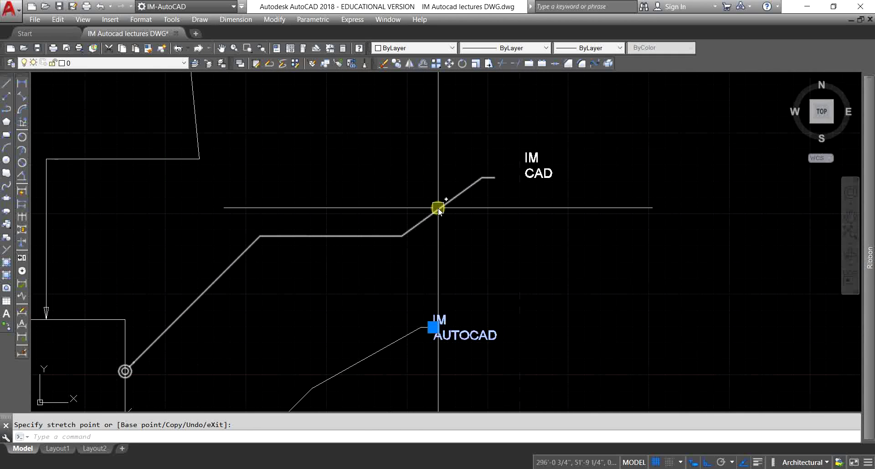
pyautogui.press('Escape')
pyautogui.click(439, 205)
pyautogui.scroll(-2, 505, 181)
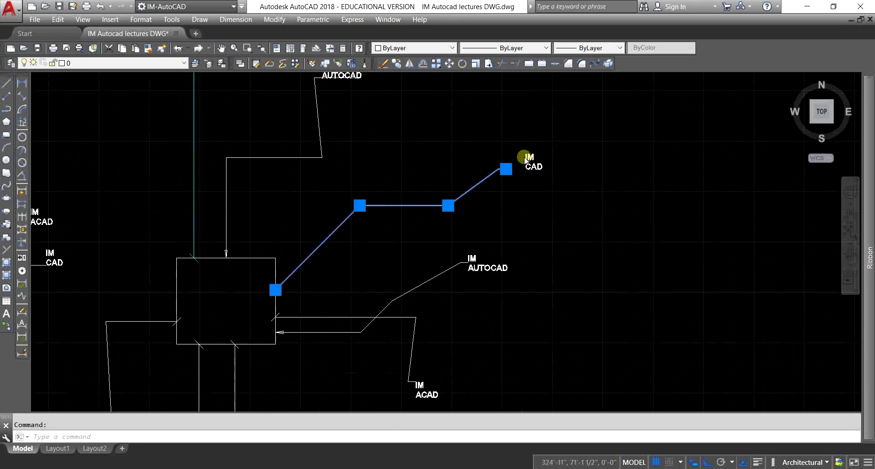
pyautogui.scroll(-2, 515, 164)
pyautogui.scroll(-2, 467, 232)
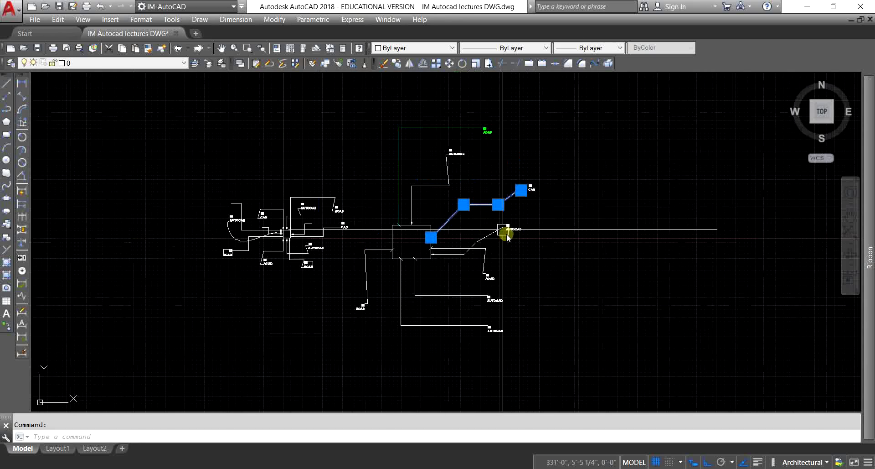
pyautogui.scroll(5, 488, 141)
pyautogui.scroll(3, 475, 156)
pyautogui.moveTo(475, 157); pyautogui.dragTo(486, 292, button='middle')
pyautogui.scroll(-2, 498, 245)
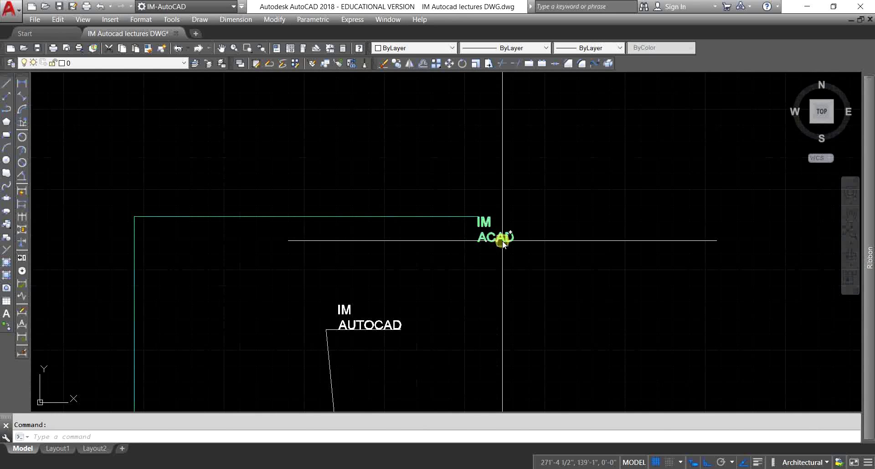
# Move the green IM ACAD label higher above its leader using its grip.
pyautogui.click(481, 233)
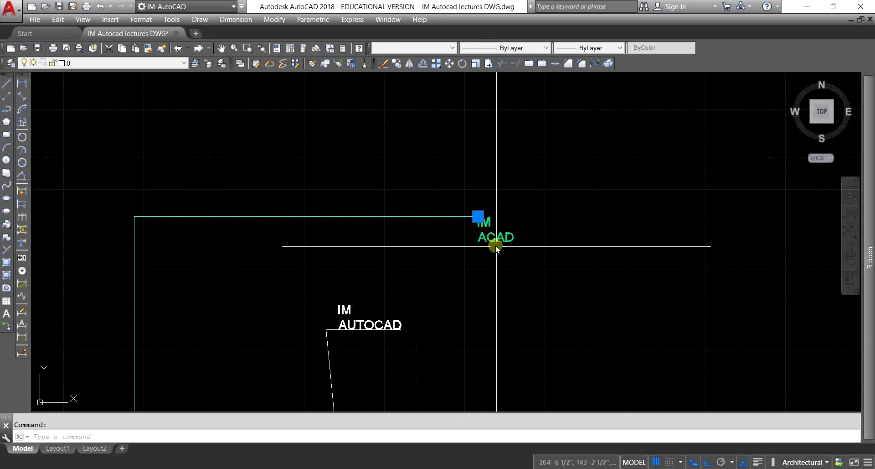
pyautogui.click(478, 216)
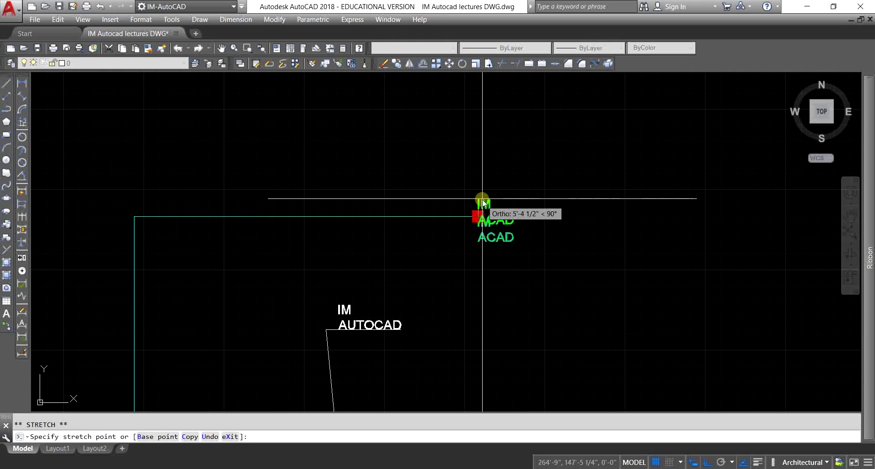
pyautogui.click(485, 162)
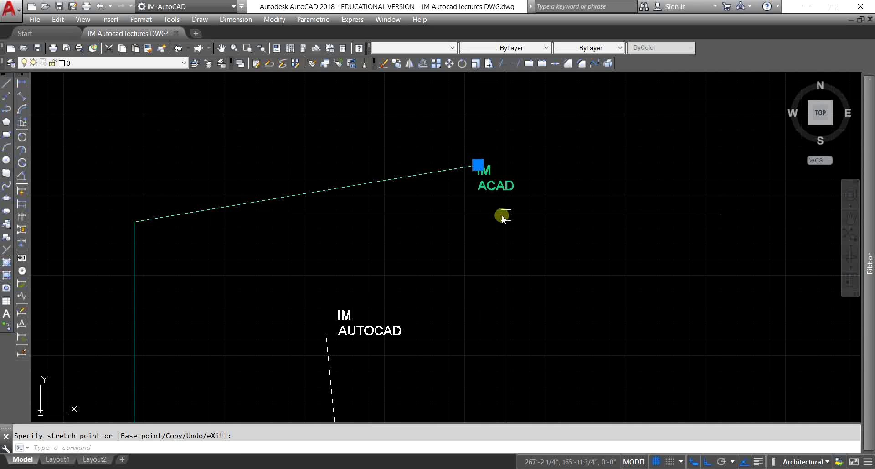
pyautogui.moveTo(503, 217); pyautogui.dragTo(527, 207, button='middle')
pyautogui.press('Escape')
pyautogui.press('Escape')
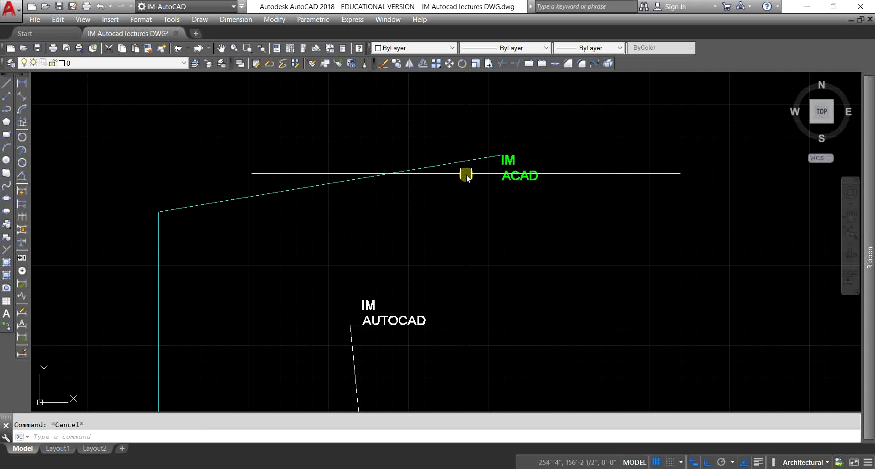
# Stretch the cyan leader's end back to the left, short of the label.
pyautogui.click(459, 162)
pyautogui.click(502, 159)
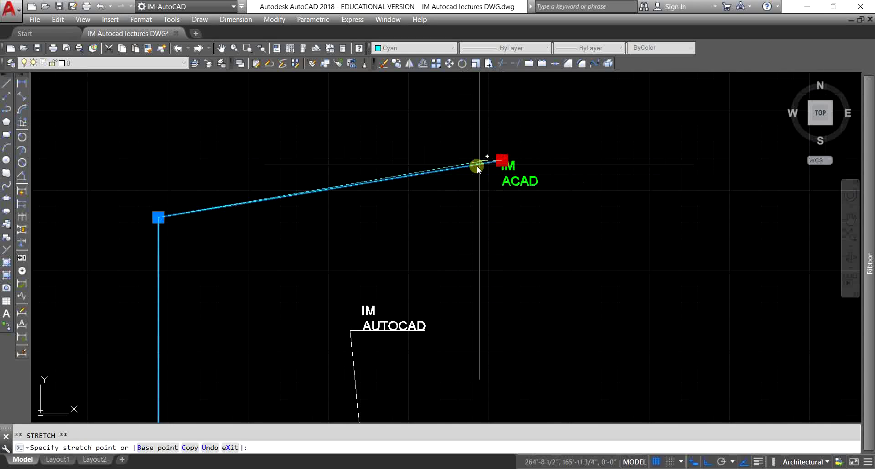
pyautogui.click(419, 197)
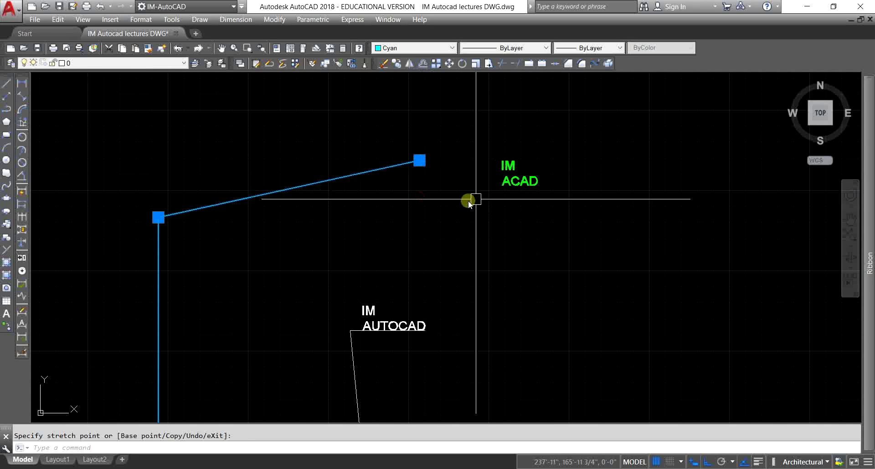
pyautogui.press('Escape')
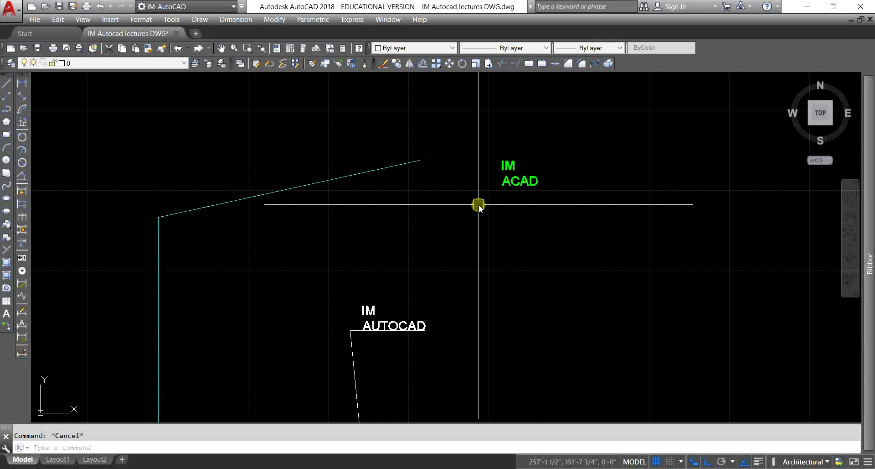
# Run QLATTACH, picking the cyan leader and then the green IM ACAD label as annotation.
pyautogui.write('Q')
pyautogui.write('L')
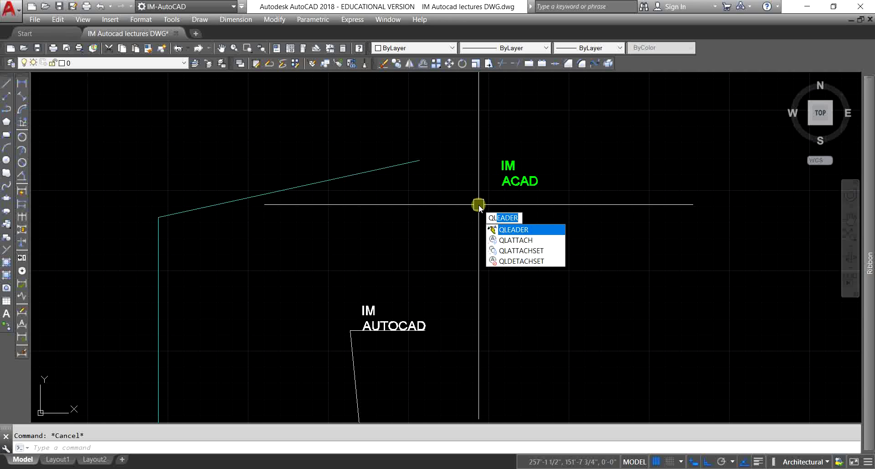
pyautogui.write('ATTACH')
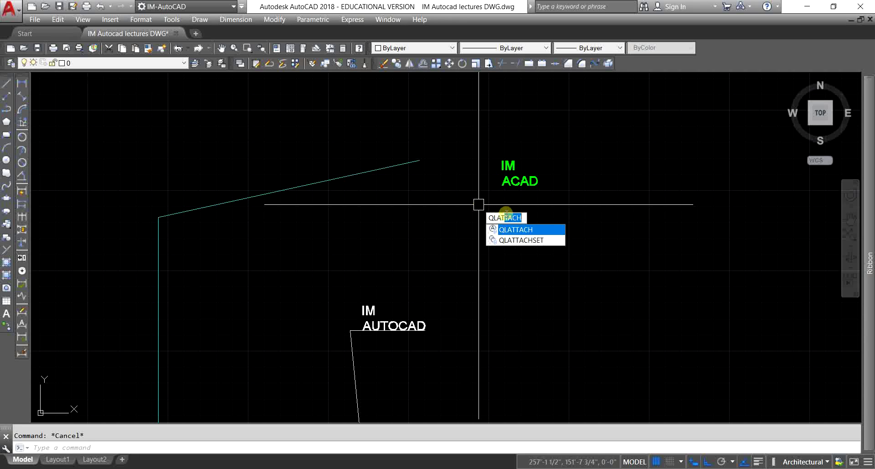
pyautogui.click(524, 228)
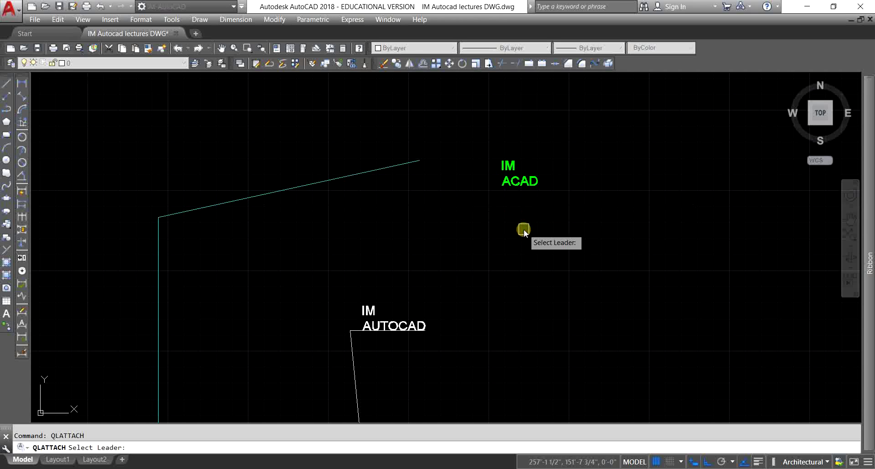
pyautogui.click(403, 165)
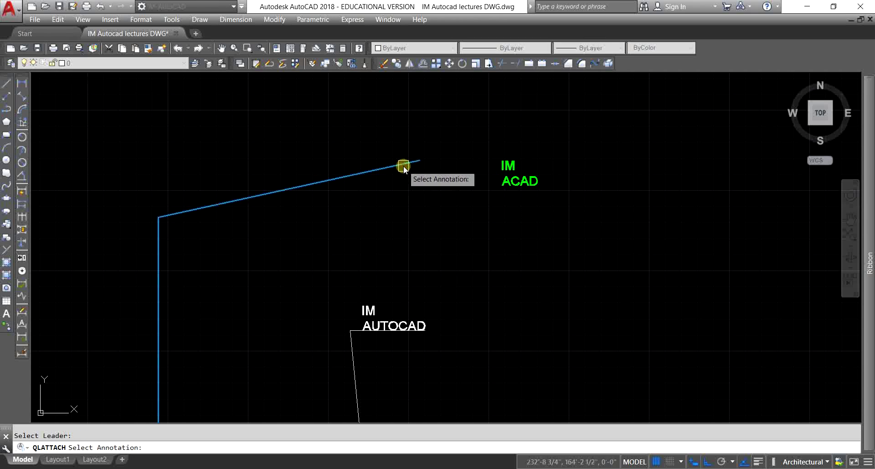
pyautogui.click(518, 184)
# Grip-move the green IM ACAD label to a new position near the leader.
pyautogui.scroll(-3, 497, 205)
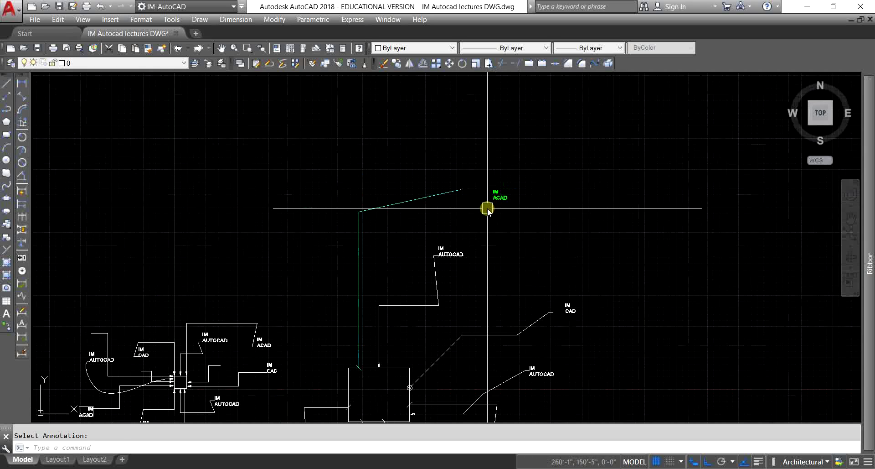
pyautogui.click(495, 194)
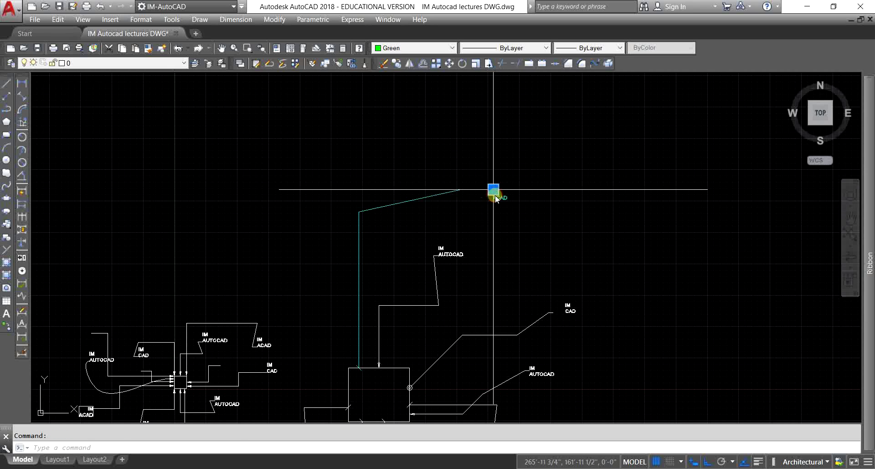
pyautogui.click(494, 194)
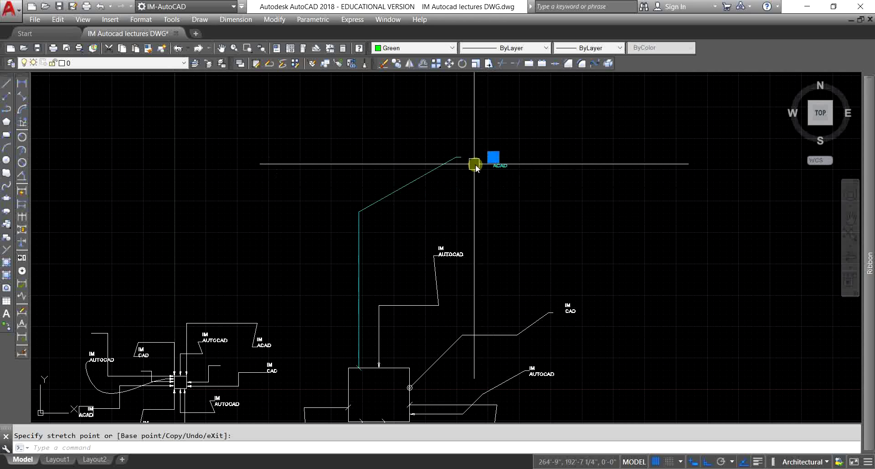
pyautogui.click(458, 159)
# Stretch the leader's top endpoint so it sits next to the label.
pyautogui.click(468, 161)
pyautogui.press('Escape')
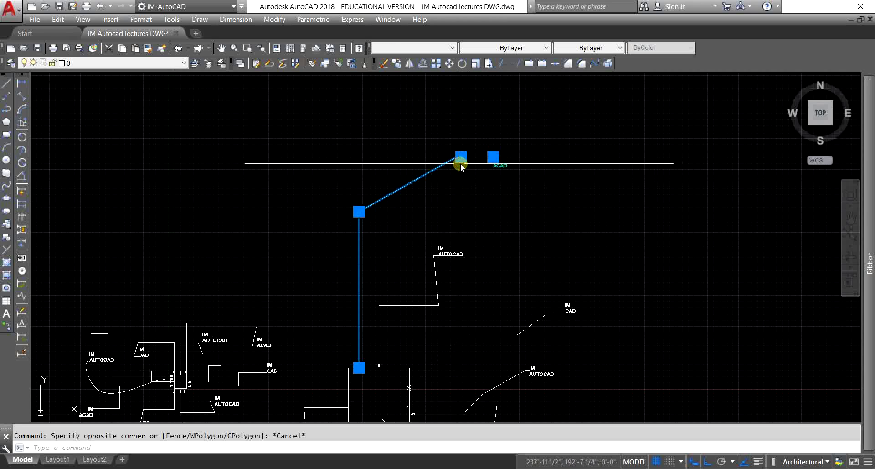
pyautogui.click(452, 166)
pyautogui.click(460, 158)
pyautogui.click(476, 187)
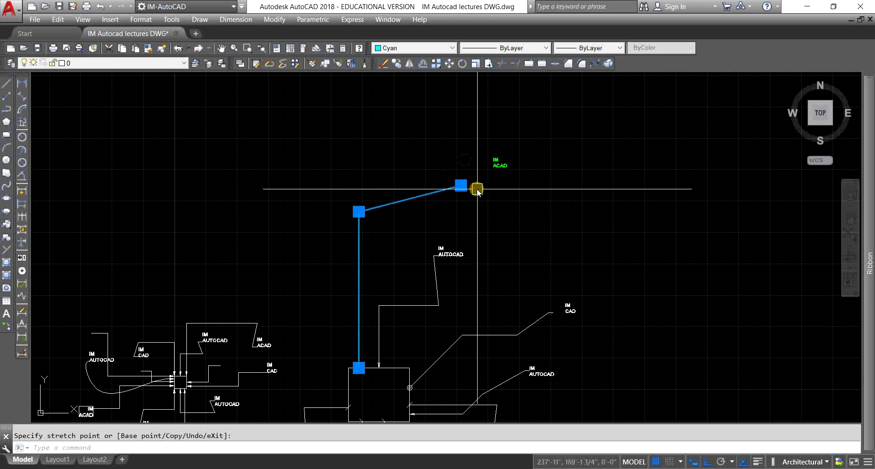
pyautogui.press('Escape')
# Move the green label lower and further left beside the leader's end.
pyautogui.scroll(1, 500, 173)
pyautogui.scroll(1, 499, 173)
pyautogui.click(500, 154)
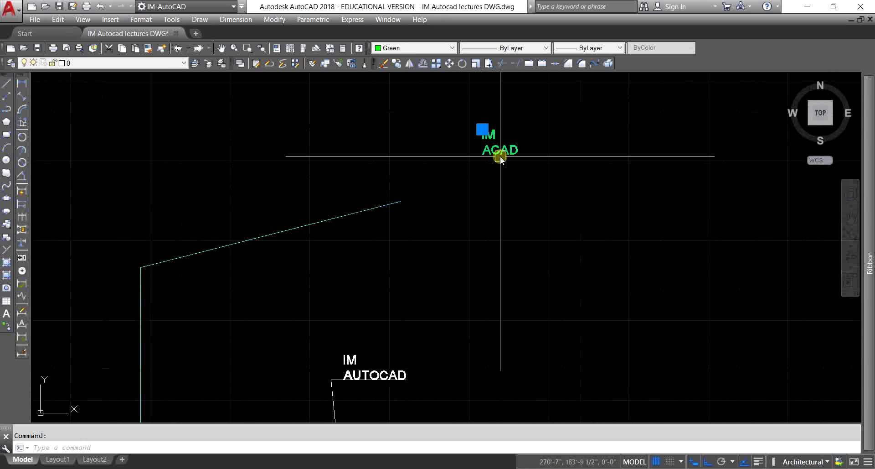
pyautogui.click(482, 130)
pyautogui.click(421, 194)
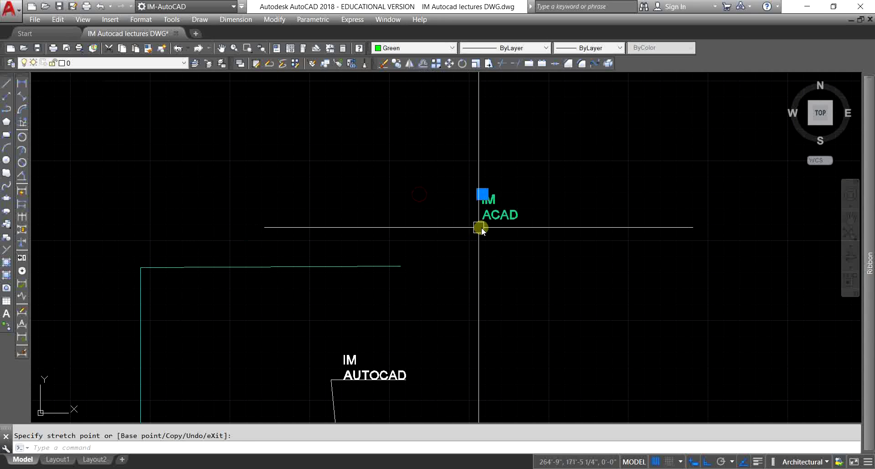
pyautogui.click(482, 194)
pyautogui.click(426, 198)
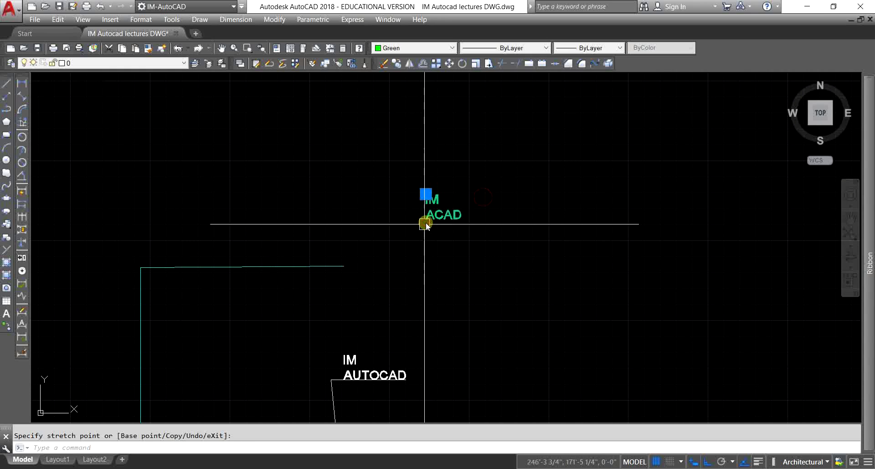
pyautogui.moveTo(382, 246); pyautogui.dragTo(398, 201, button='middle')
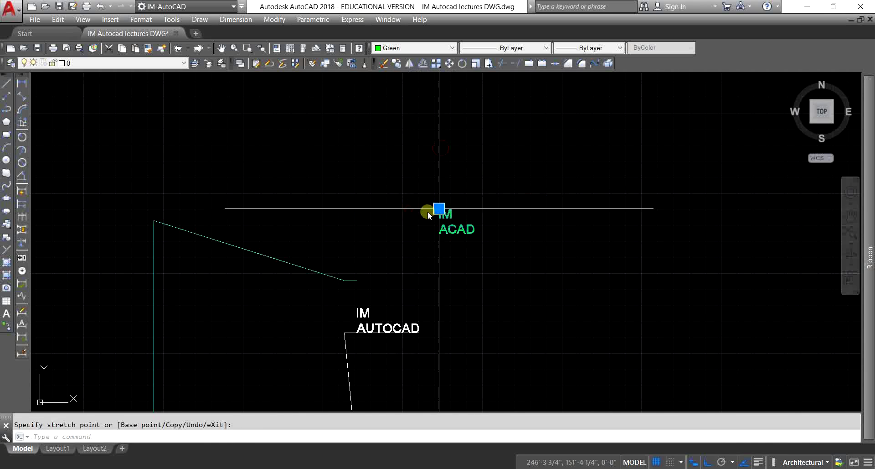
pyautogui.press('Escape')
pyautogui.scroll(-5, 477, 196)
pyautogui.scroll(2, 480, 221)
pyautogui.write('QLAD')
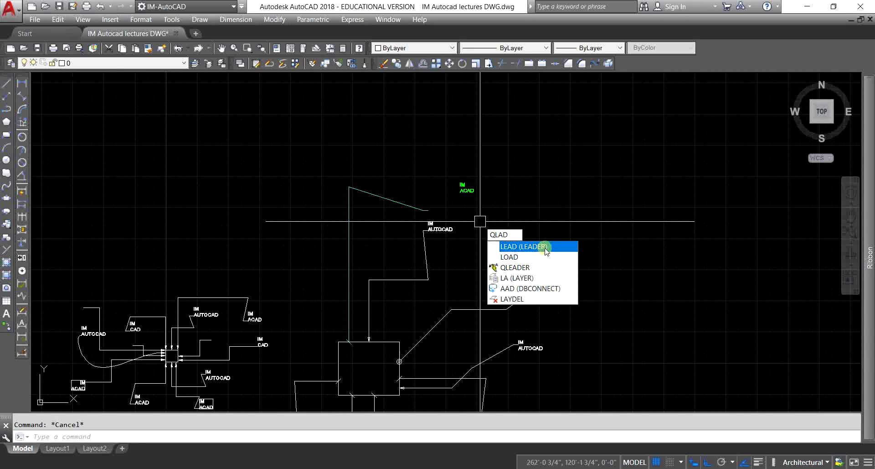
# Run QLATTACHSET on the cyan leader and green IM ACAD label, attaching zero annotations.
pyautogui.press('BackSpace')
pyautogui.write('T')
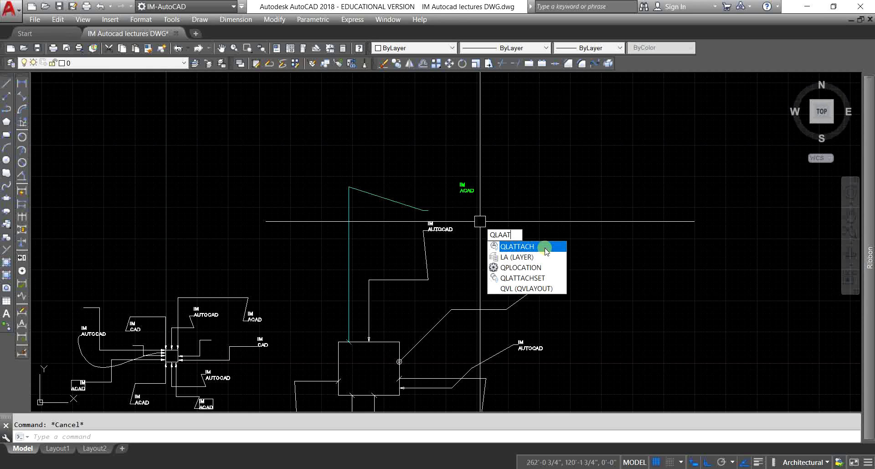
pyautogui.click(551, 278)
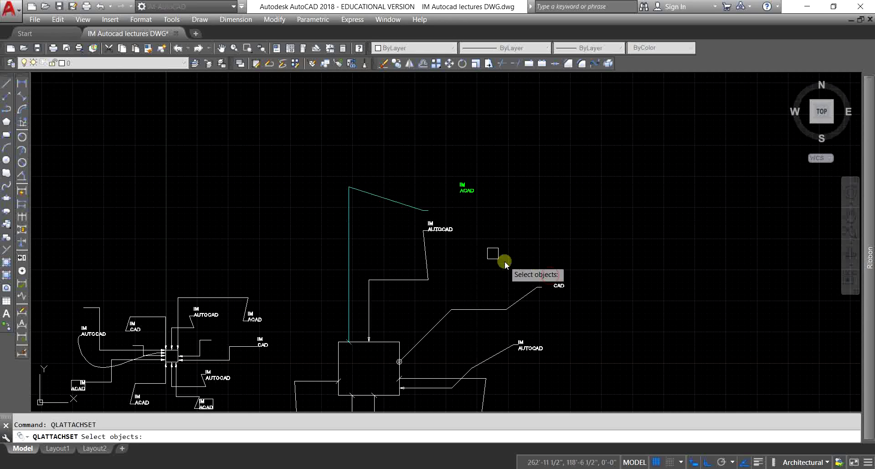
pyautogui.click(405, 203)
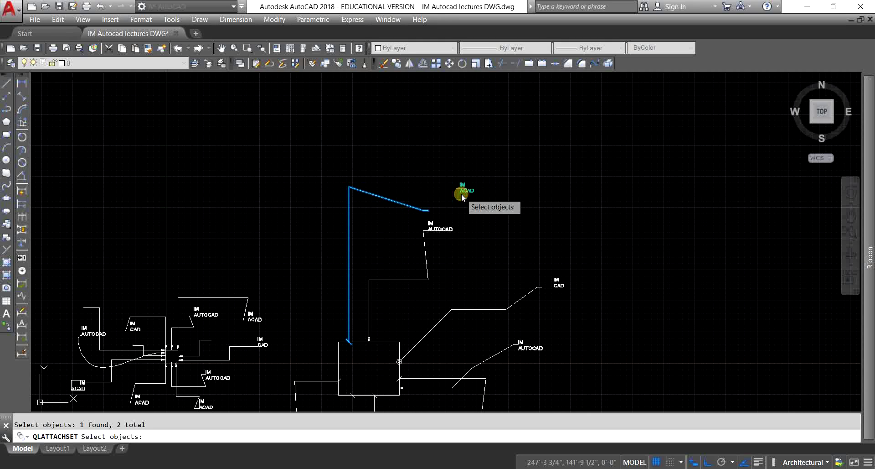
pyautogui.press('Return')
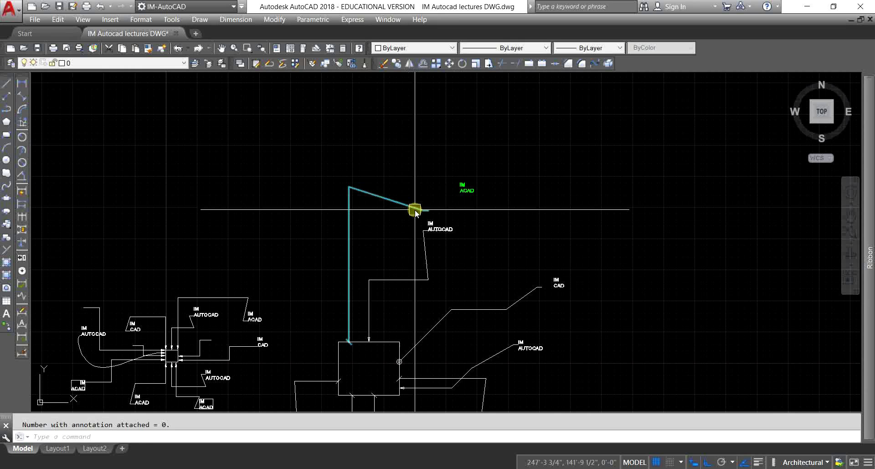
pyautogui.click(416, 207)
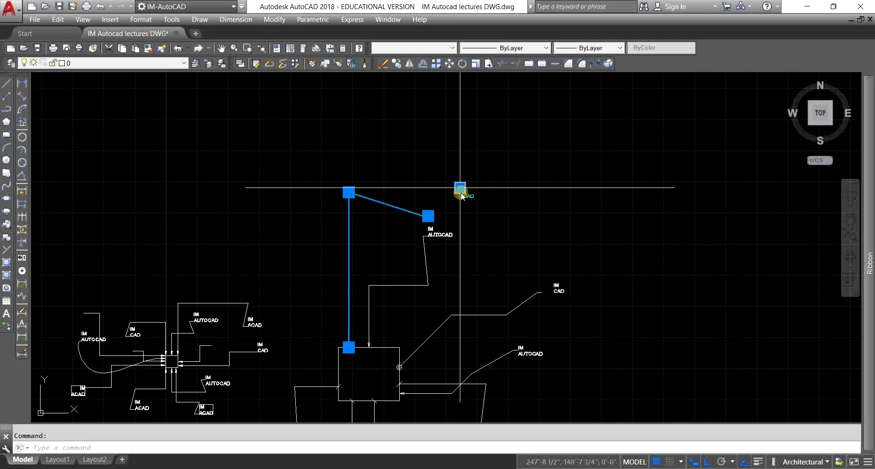
# Stretch the cyan leader's end closer to the green IM ACAD label.
pyautogui.click(452, 194)
pyautogui.click(392, 216)
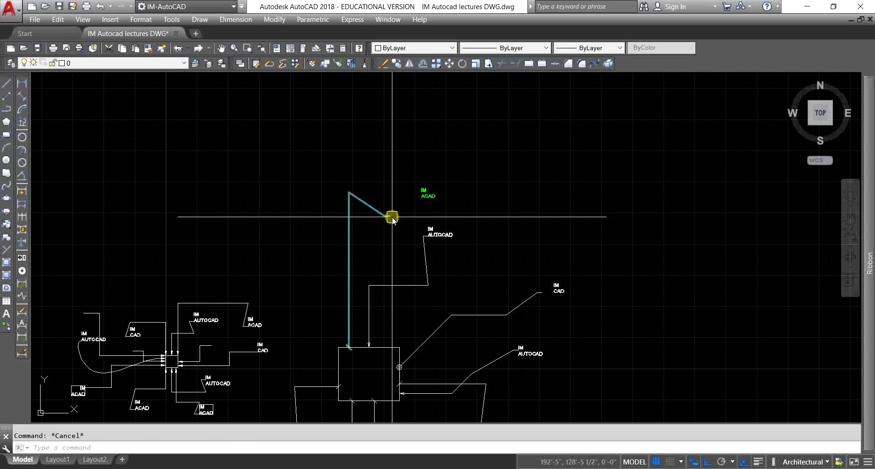
pyautogui.click(390, 216)
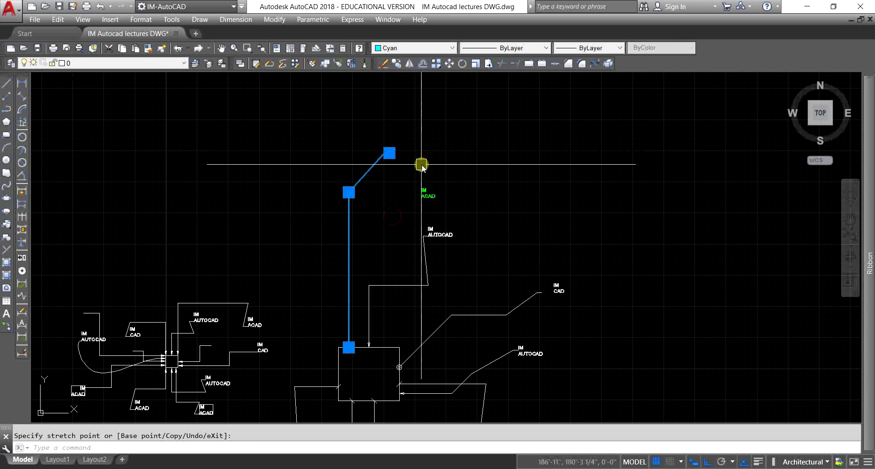
pyautogui.scroll(5, 413, 193)
pyautogui.scroll(2, 426, 210)
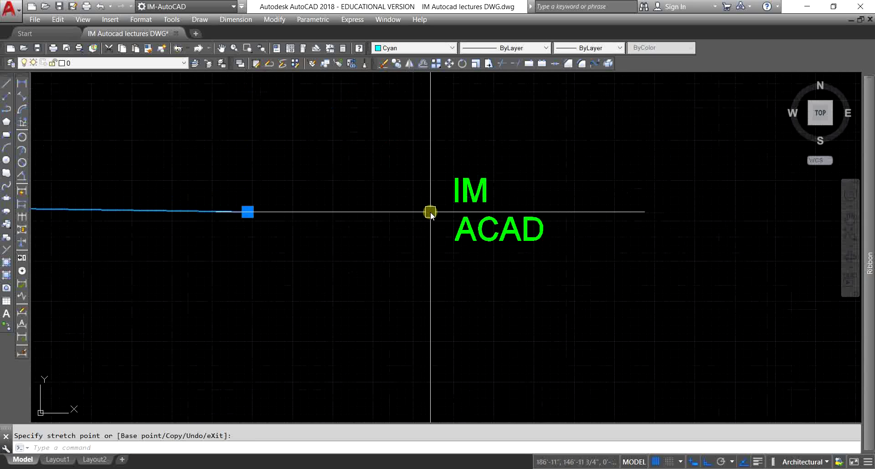
pyautogui.press('Escape')
pyautogui.press('Escape')
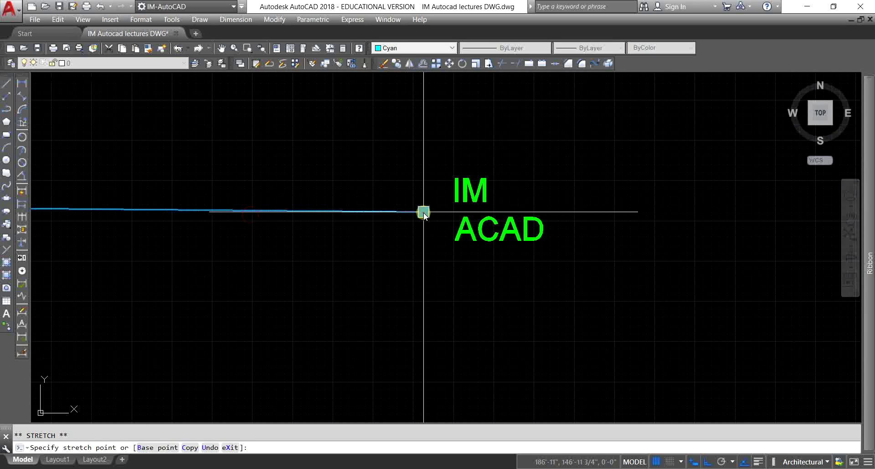
# Grab the green label's grip, then zoom to the drawing extents.
pyautogui.click(482, 236)
pyautogui.click(453, 179)
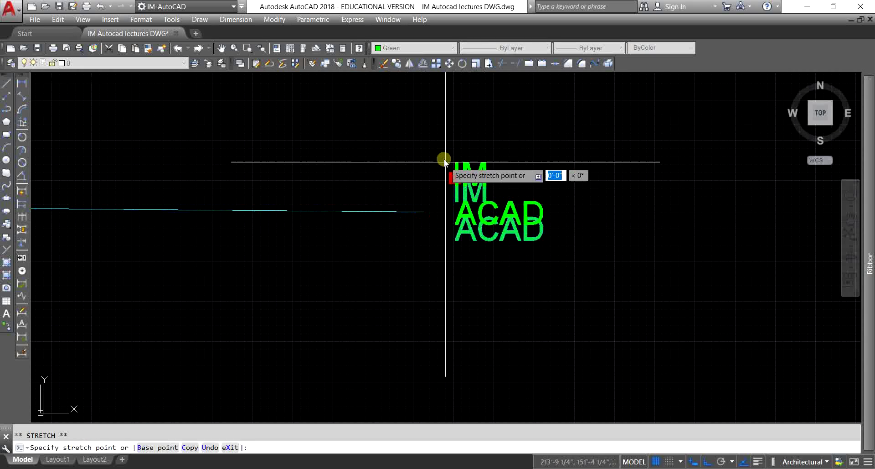
pyautogui.scroll(-4, 445, 173)
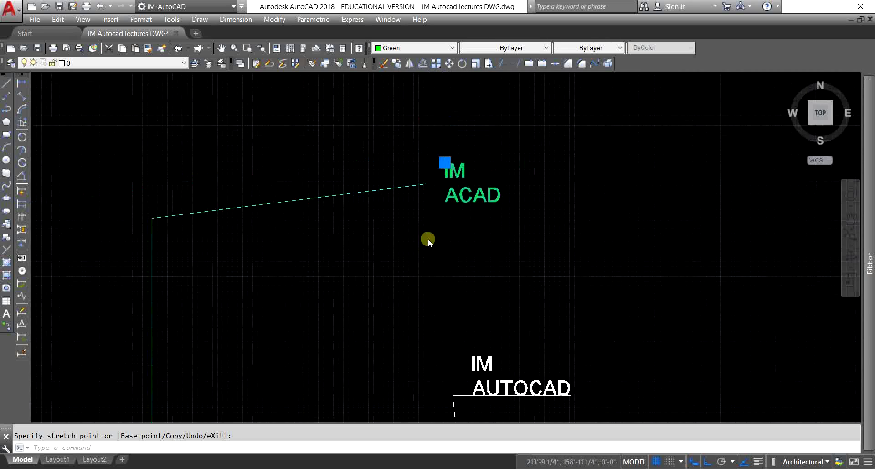
pyautogui.scroll(-2, 428, 238)
pyautogui.write('Z')
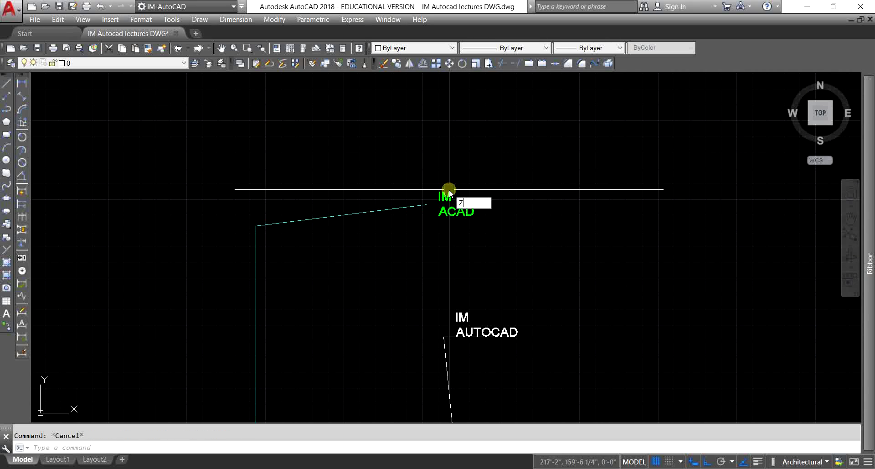
pyautogui.press('Return')
pyautogui.write('e')
pyautogui.press('Return')
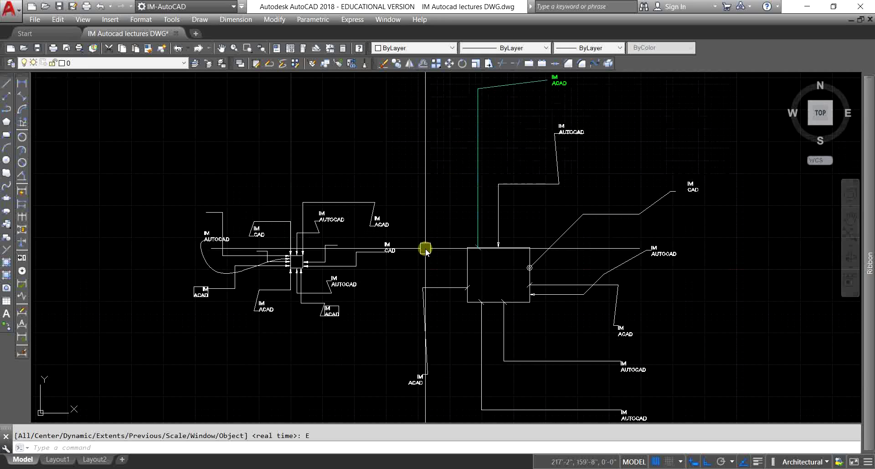